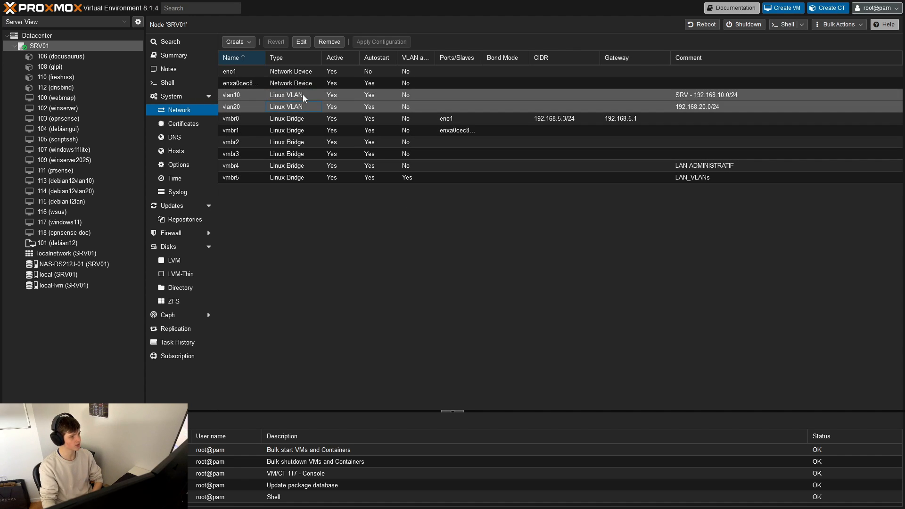
click(315, 109)
click(370, 107)
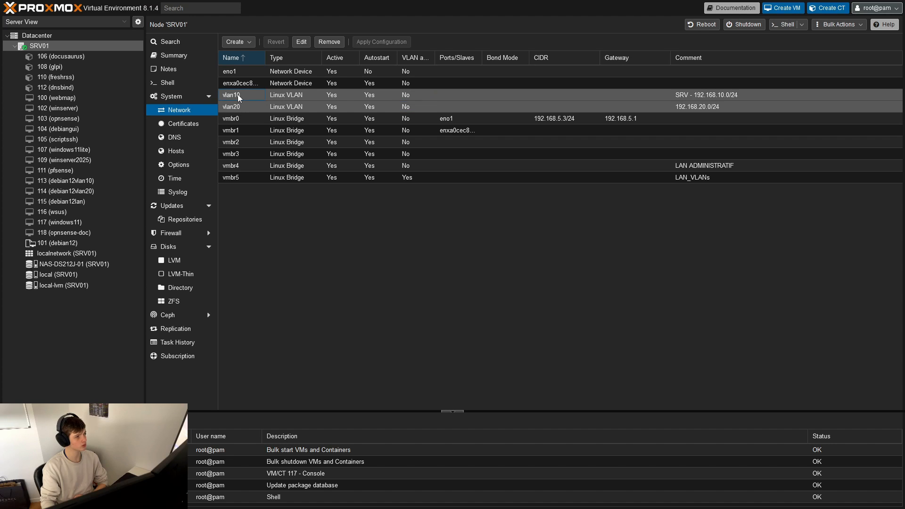
click(241, 108)
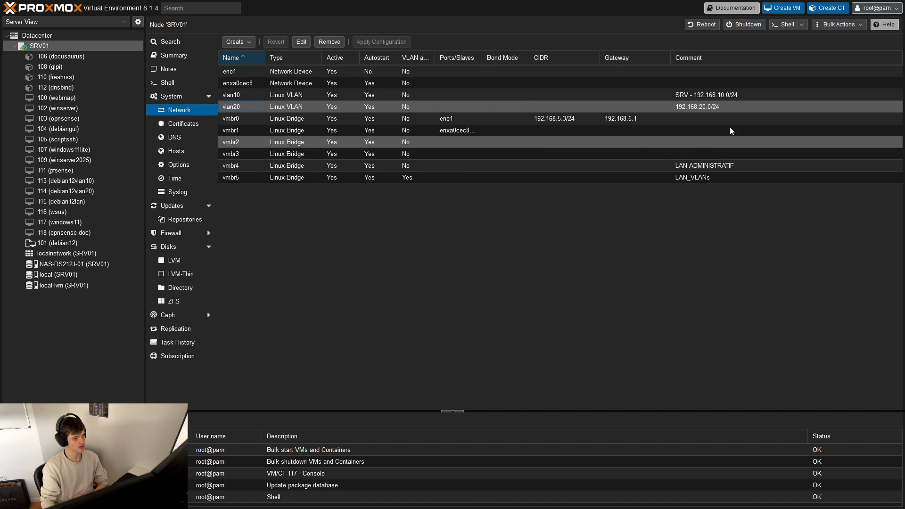
click(338, 107)
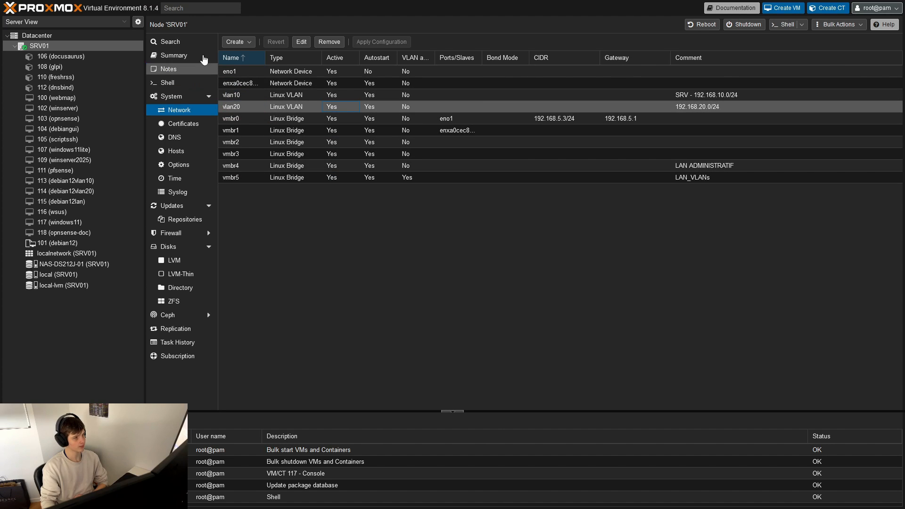
- Start a new Linux VLAN on the SRV01 node, named vlan100, with vmbr5 as its raw device
click(238, 42)
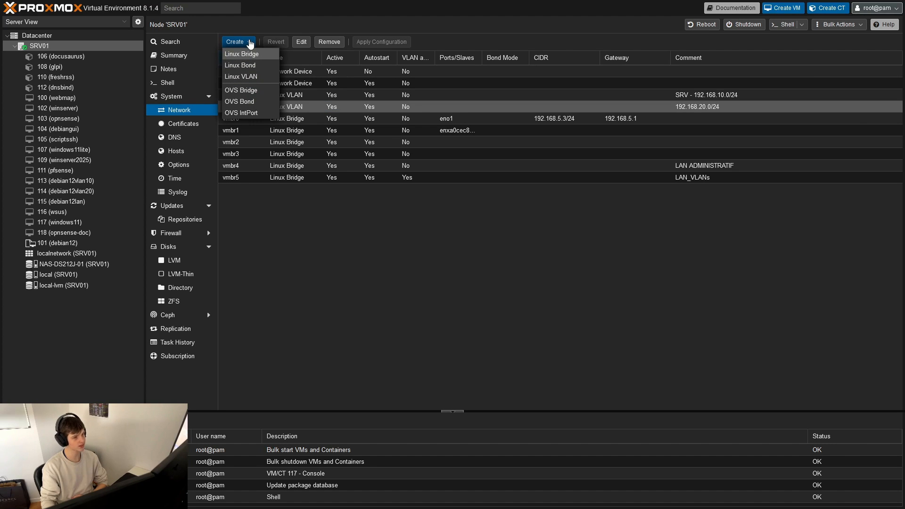
click(256, 77)
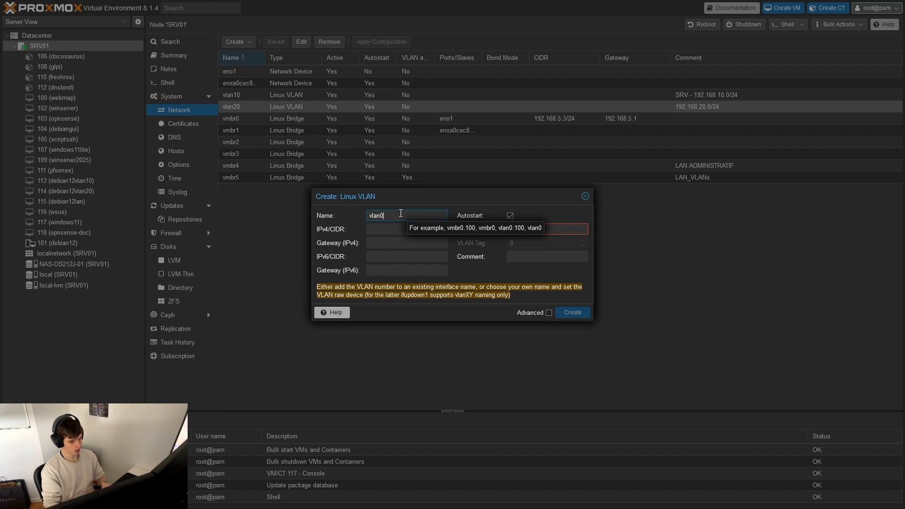
key(BackSpace)
text(100)
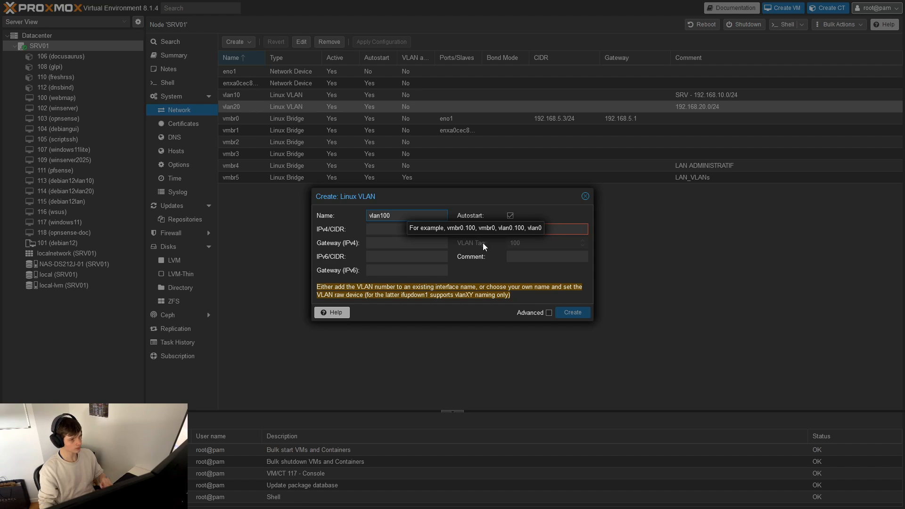
click(555, 230)
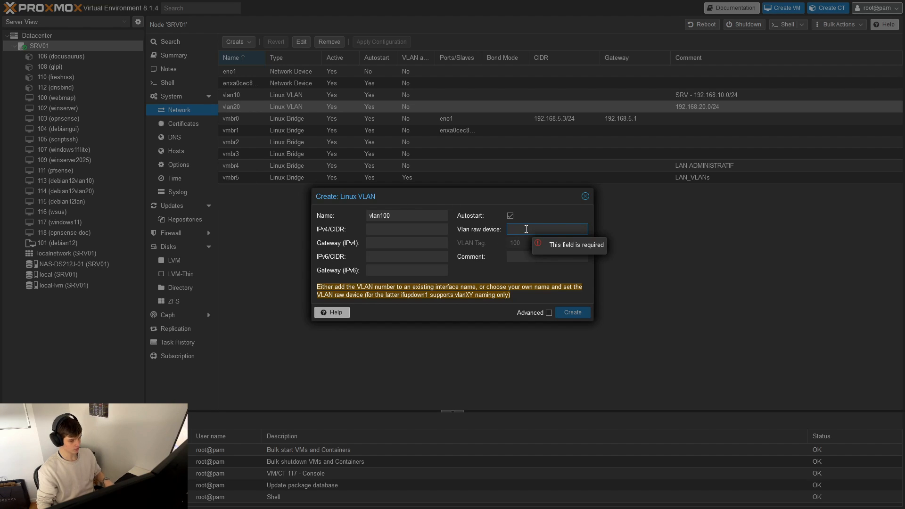
text(vmbr)
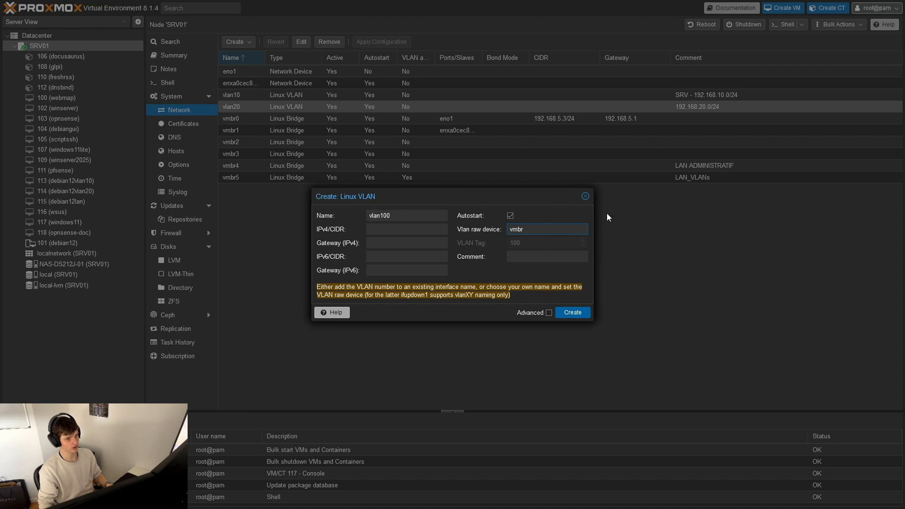
text(5)
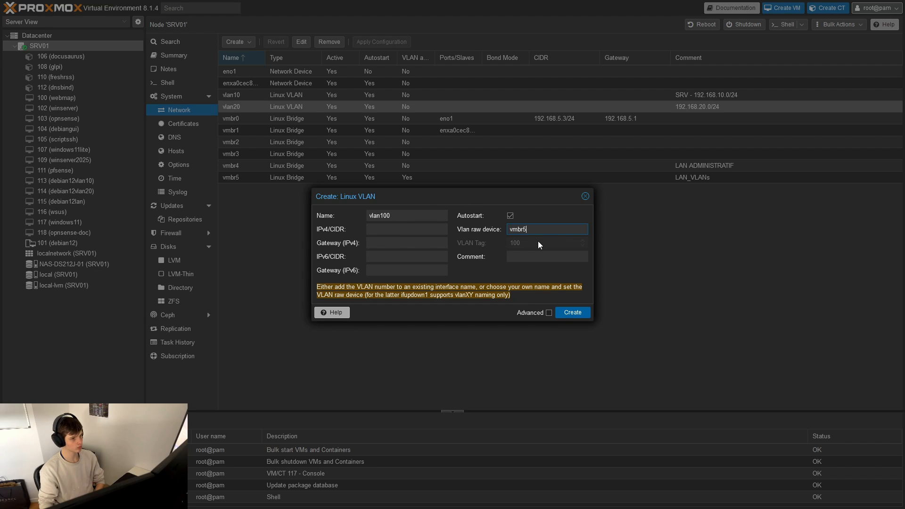
mouse_move(525, 196)
mouse_down()
mouse_move(496, 198)
mouse_move(522, 196)
mouse_up()
click(537, 314)
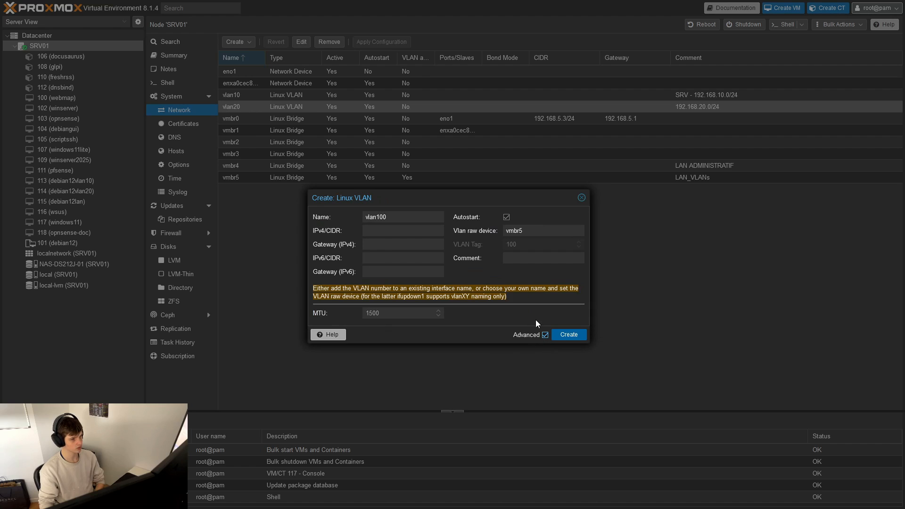
click(534, 335)
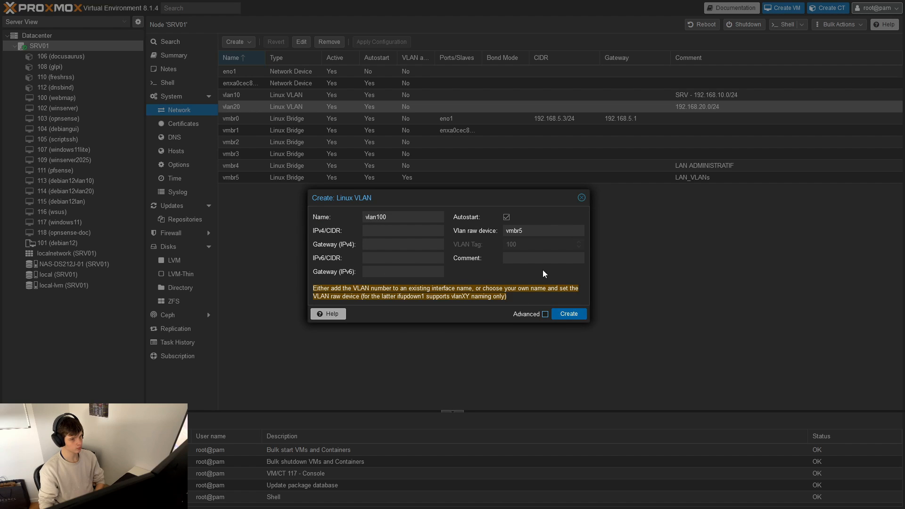
- Add the comment "VLAN 100 ADMIN" to the new VLAN and create it
click(530, 257)
text(LAN?)
key(BackSpace)
key(BackSpace)
key(BackSpace)
key(BackSpace)
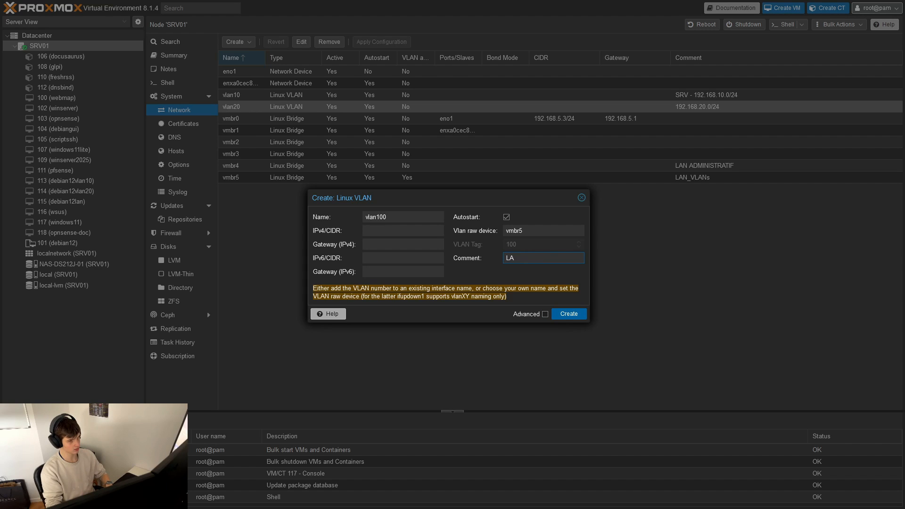
text(VLA)
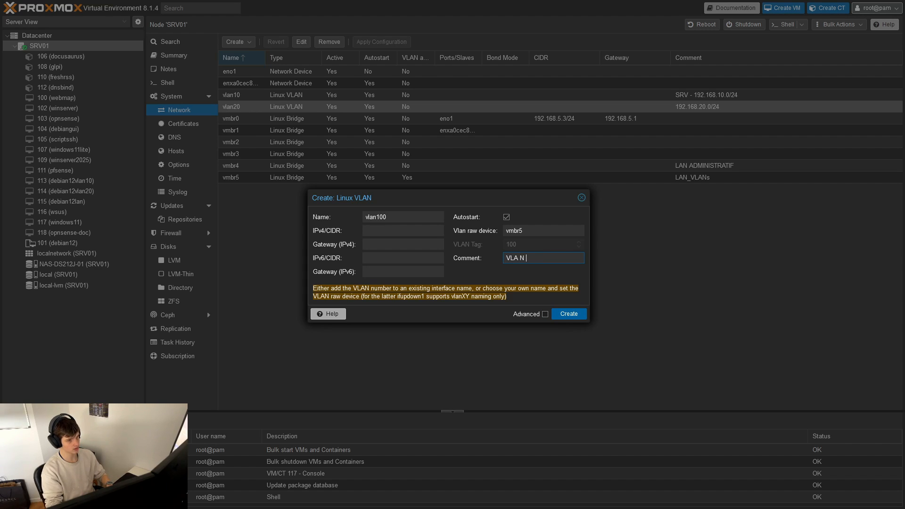
text(N 100 ADMIN)
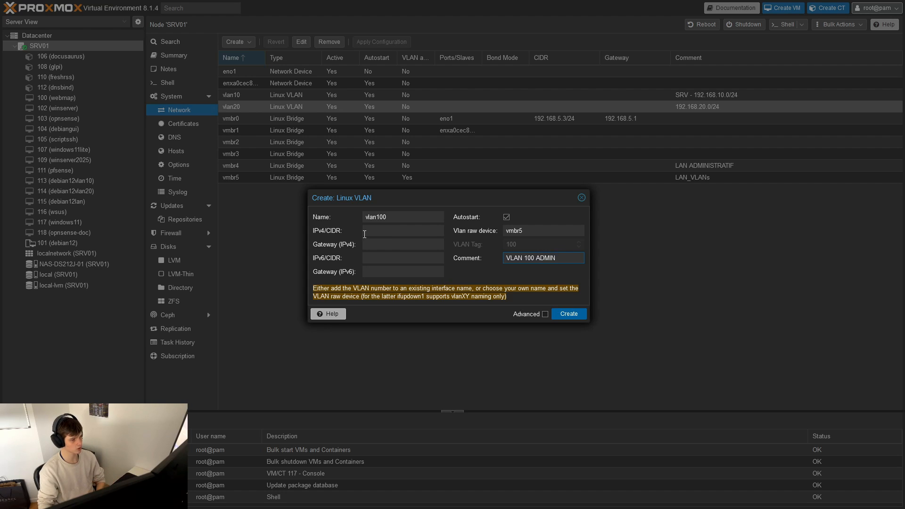
click(564, 316)
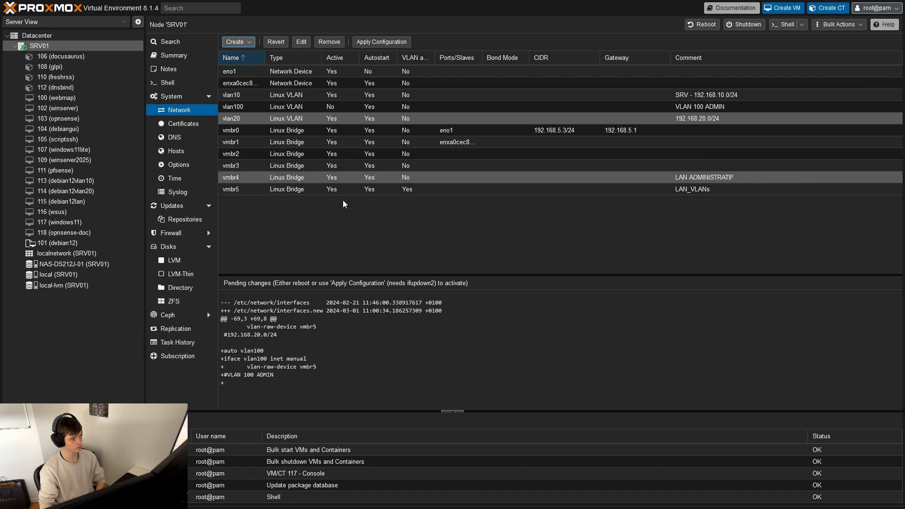
- Start another Linux VLAN named vlan50 with vmbr5 as its raw device
click(251, 42)
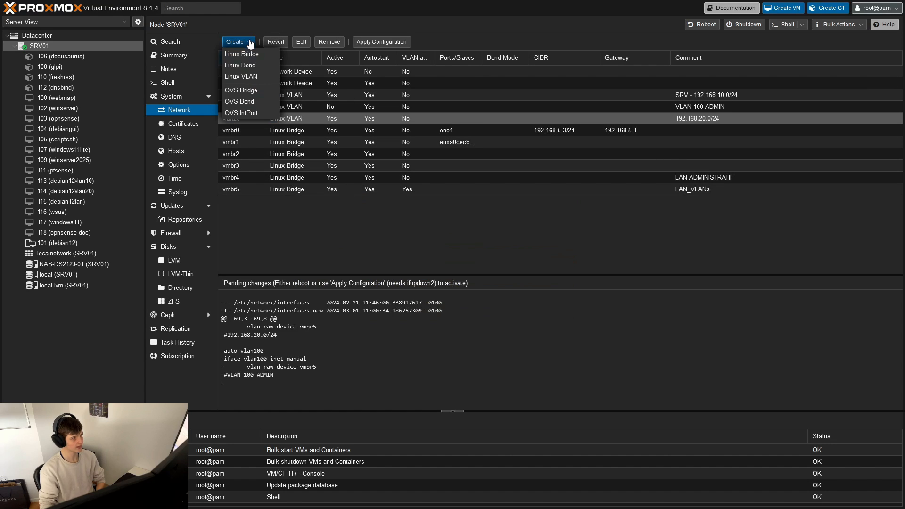
click(254, 79)
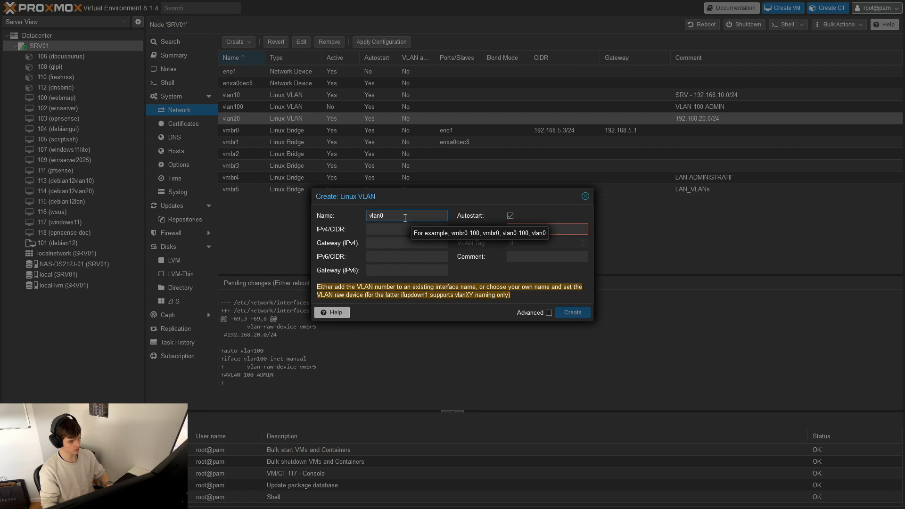
key(BackSpace)
text(50)
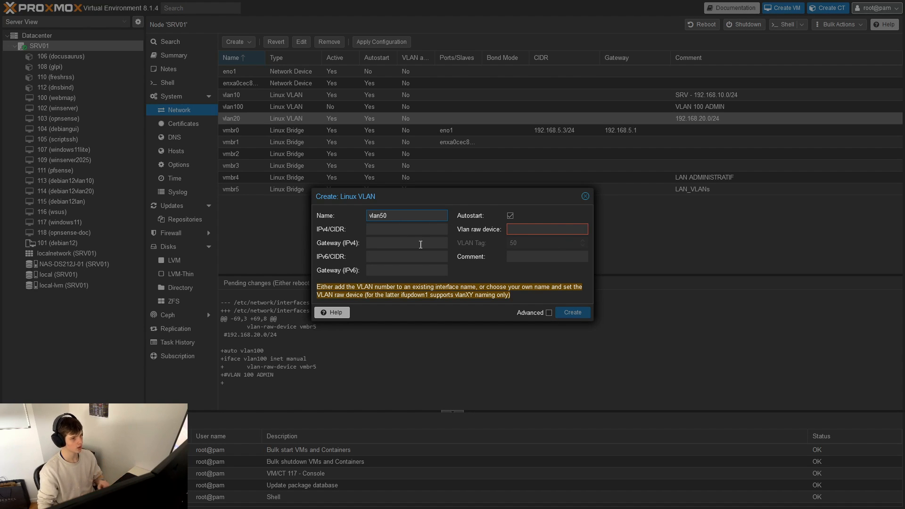
click(536, 226)
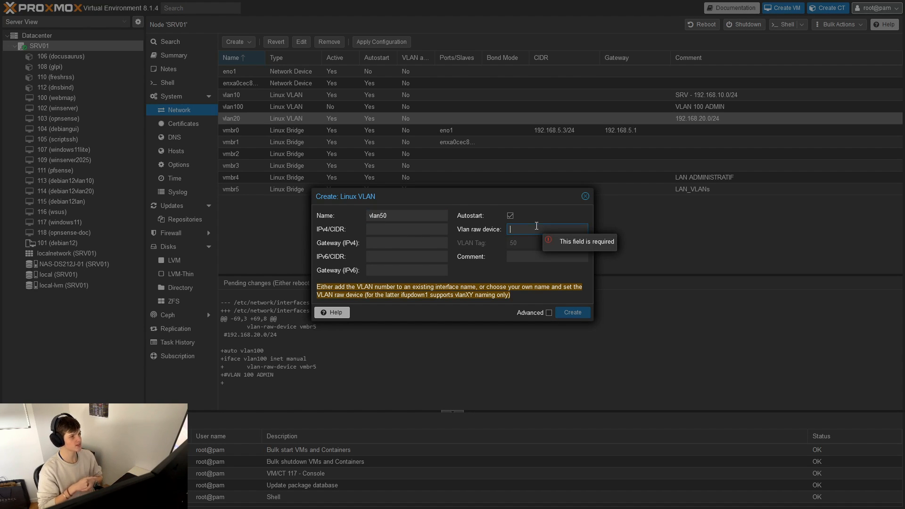
text(v)
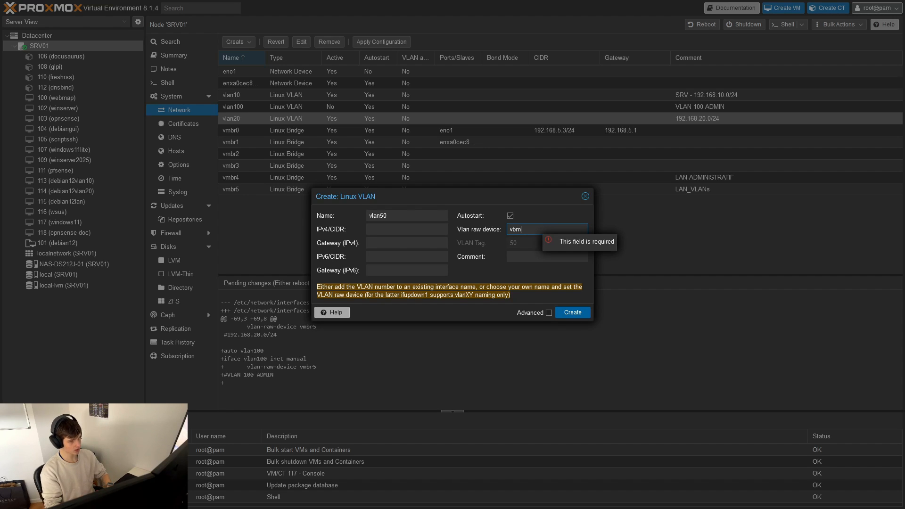
text(mb)
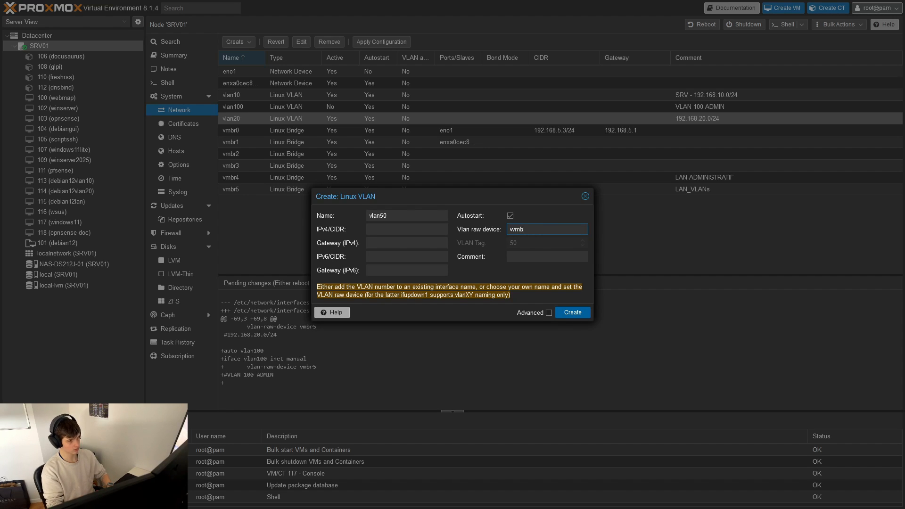
key(BackSpace)
key(BackSpace)
key(BackSpace)
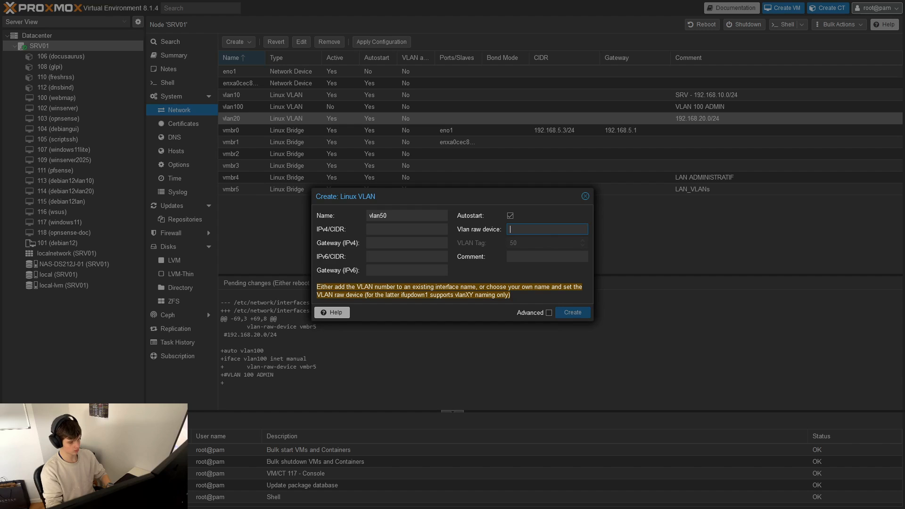
text(vm)
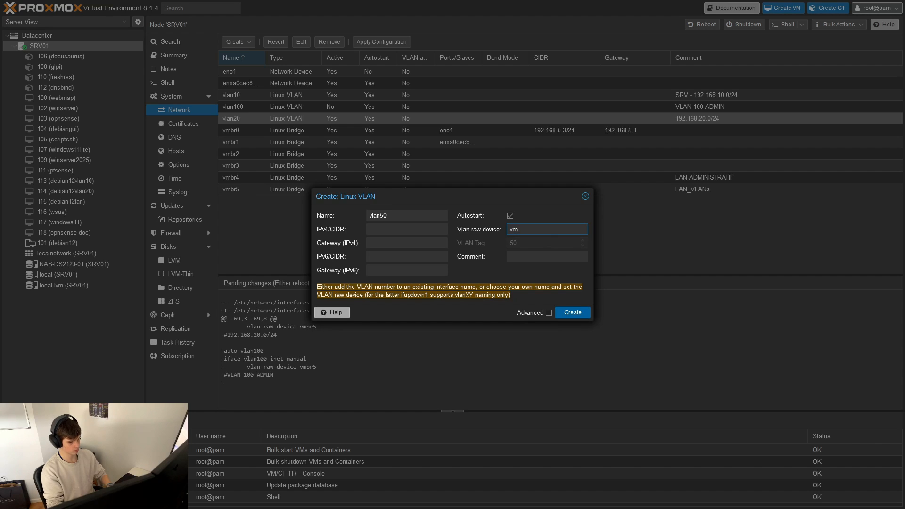
text(br5)
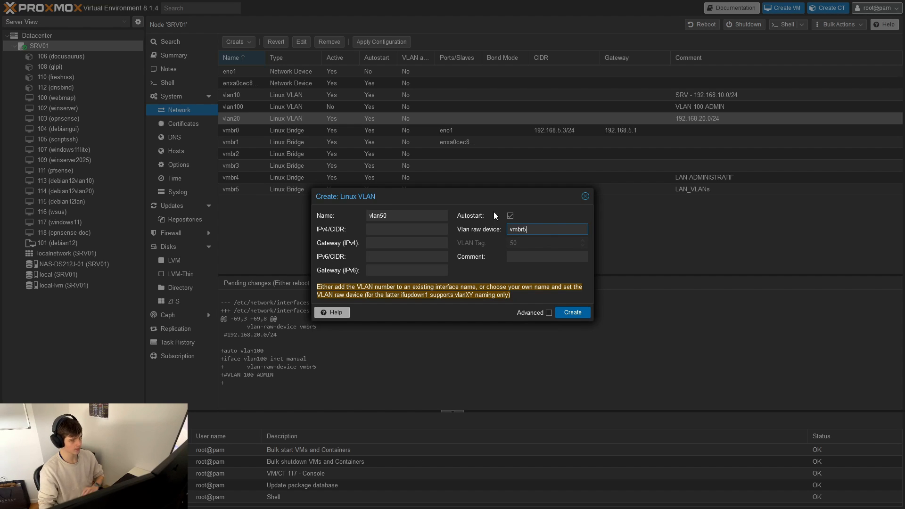
- Add the comment "VLAN CLIENTS" to the vlan50 definition and create the VLAN
click(522, 260)
text(VL)
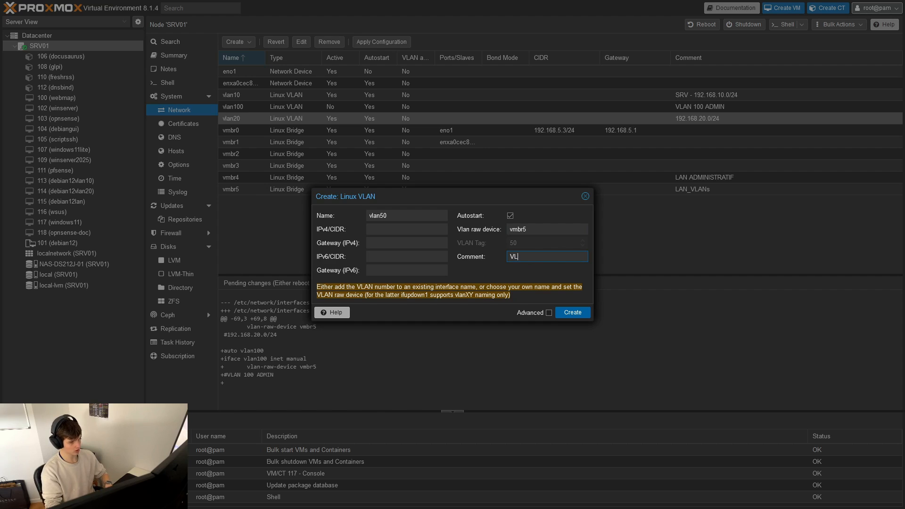
text(AN CLIENT)
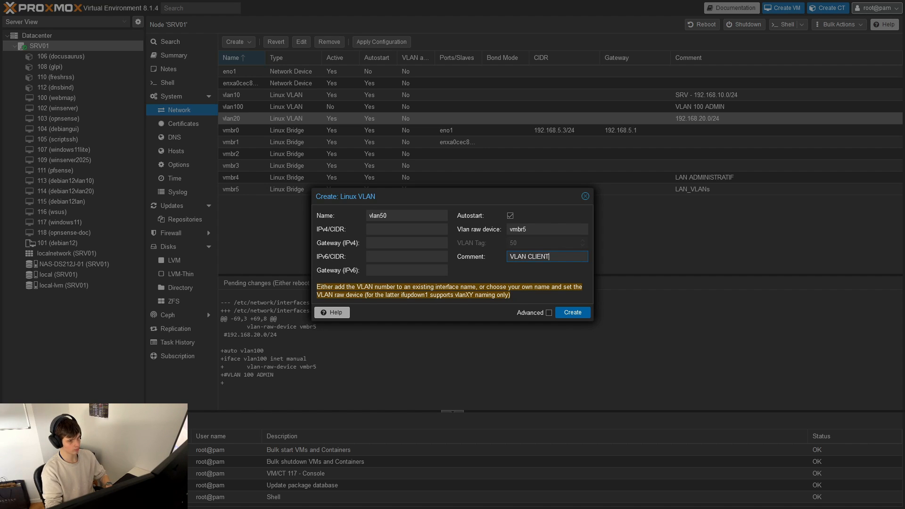
text(S)
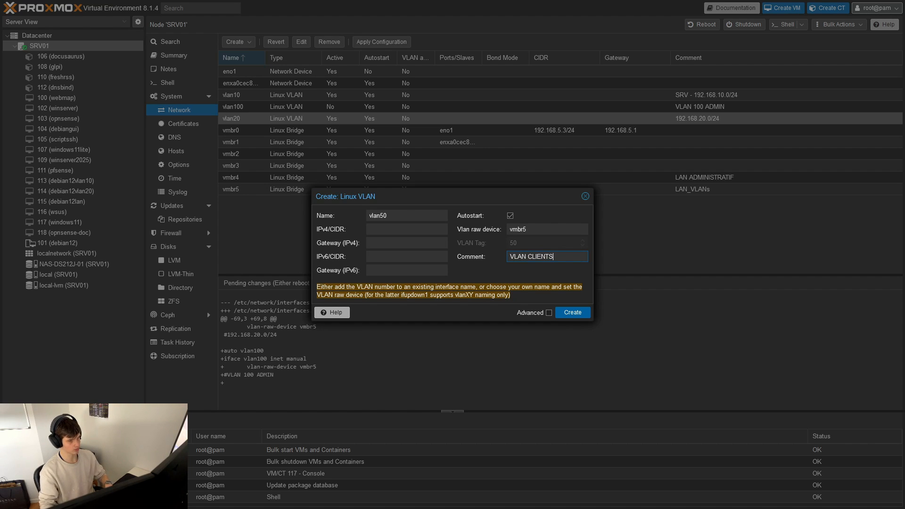
click(567, 311)
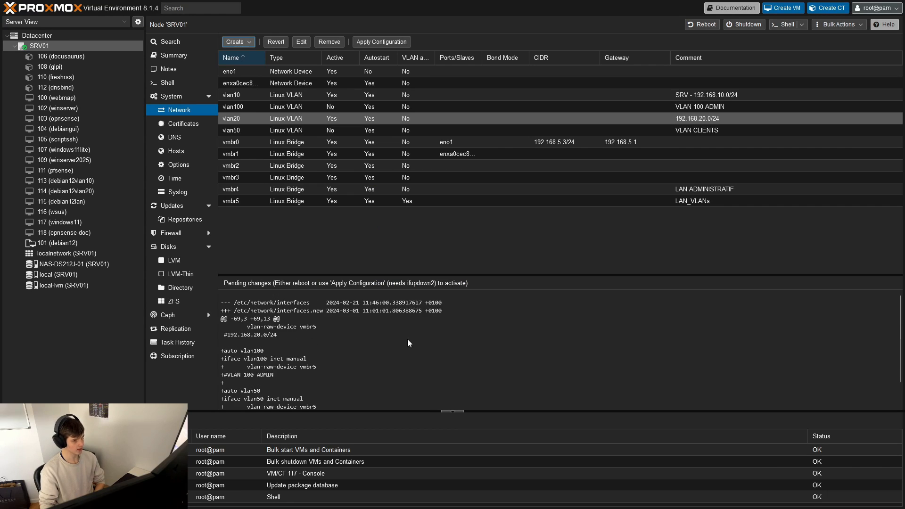
- Apply the pending network configuration on the SRV01 node and confirm it
click(375, 42)
click(431, 274)
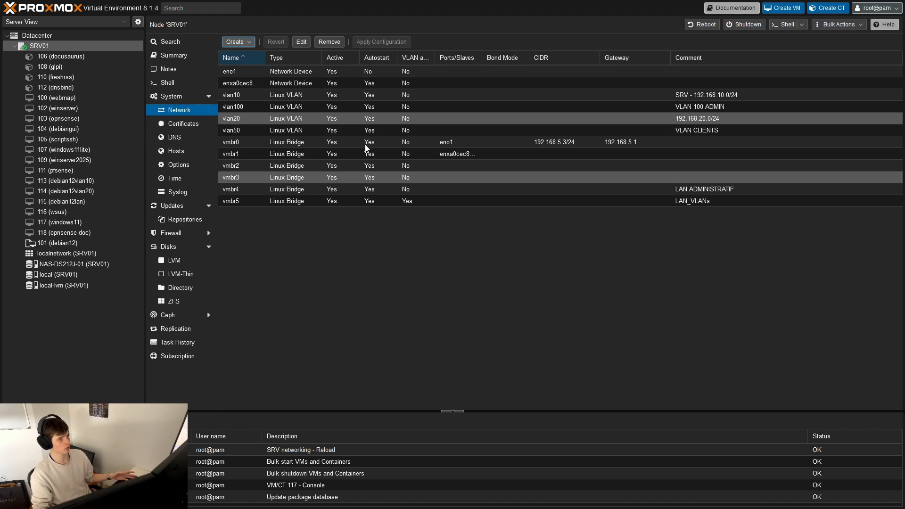
click(356, 107)
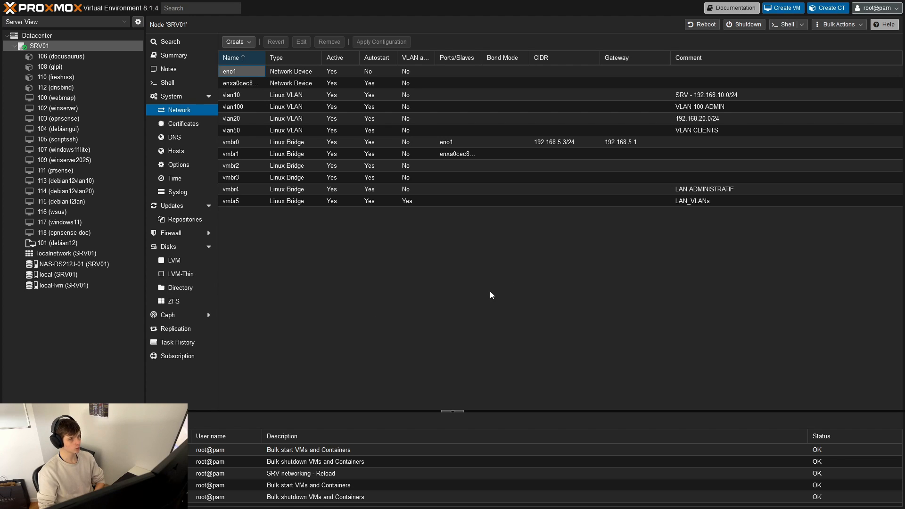
- Show the hardware settings of virtual machine 118 (opnsense-doc) to examine its network devices
click(84, 234)
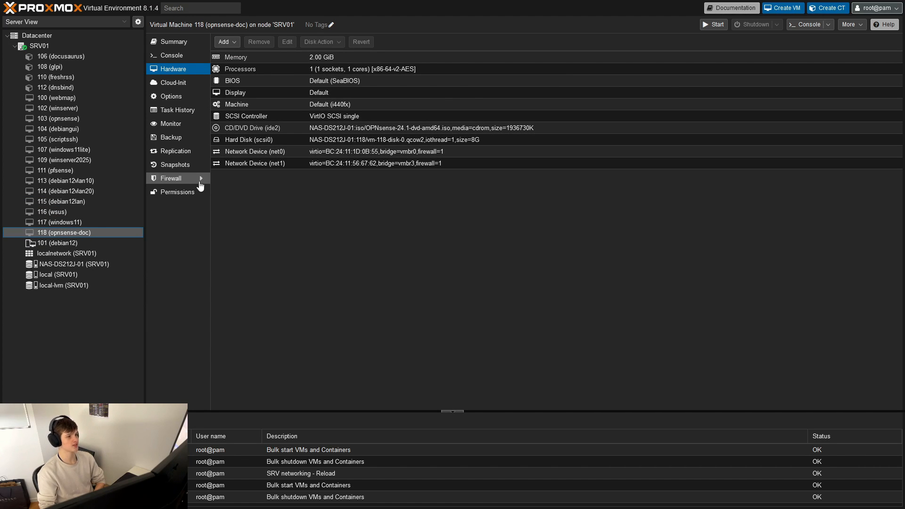
click(379, 261)
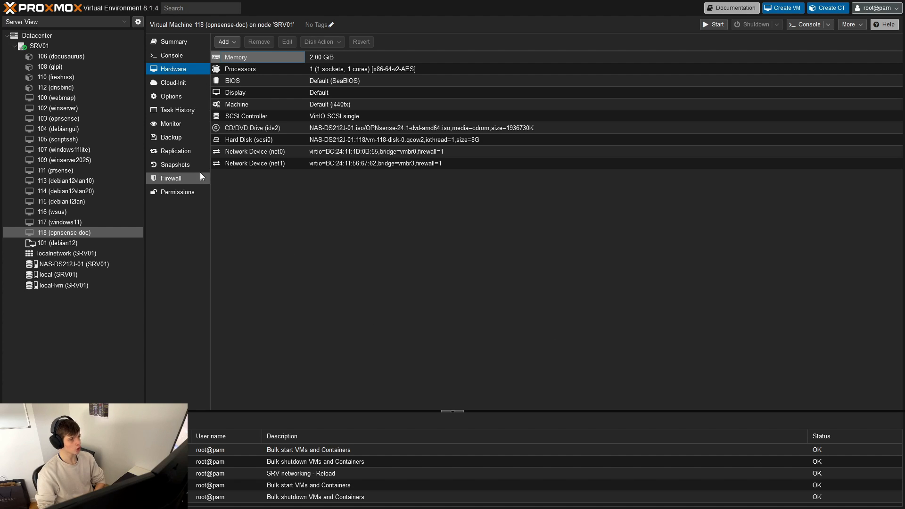
click(344, 256)
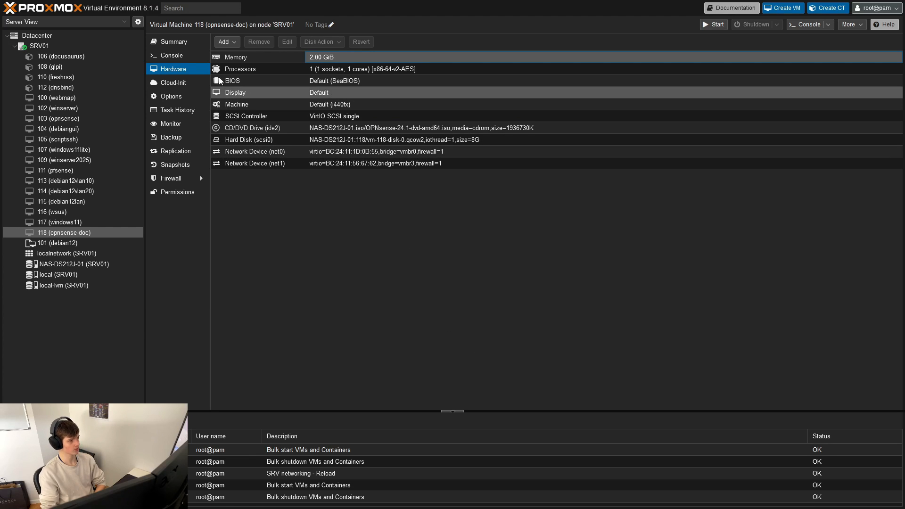
click(164, 56)
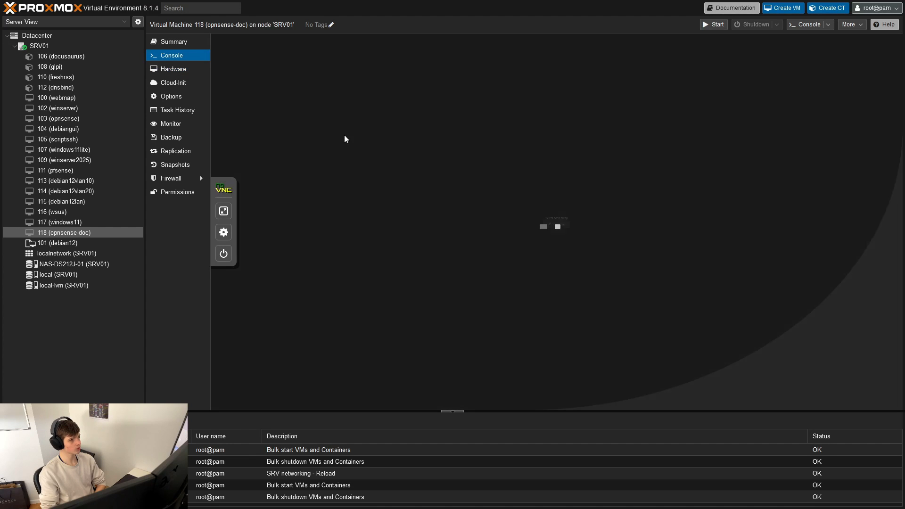
click(173, 68)
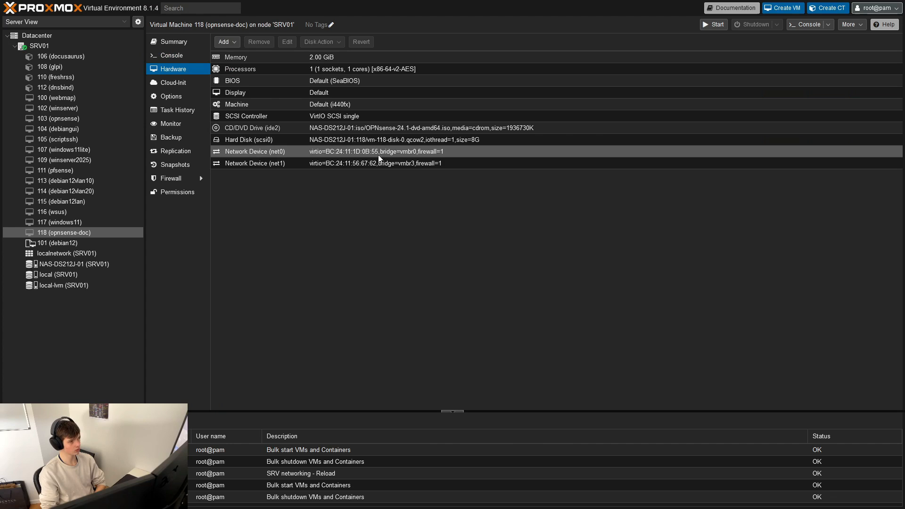
- Set the bridge of network device net1 on the opnsense-doc virtual machine to vmbr4 (LAN ADMINISTRATIF)
click(417, 167)
click(418, 152)
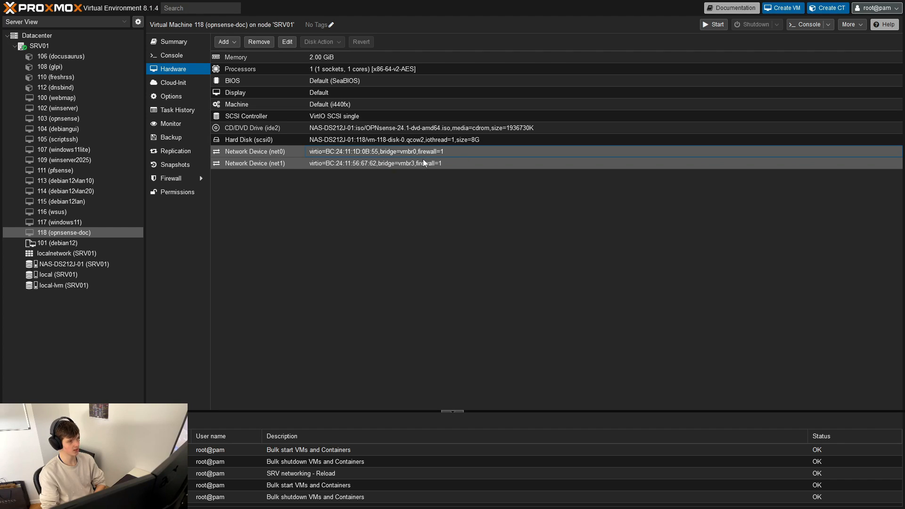
click(419, 164)
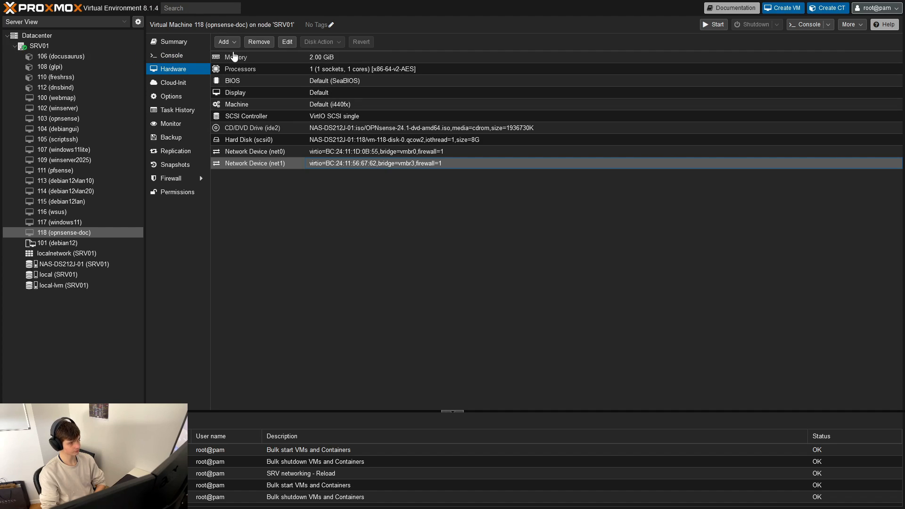
click(286, 42)
click(444, 240)
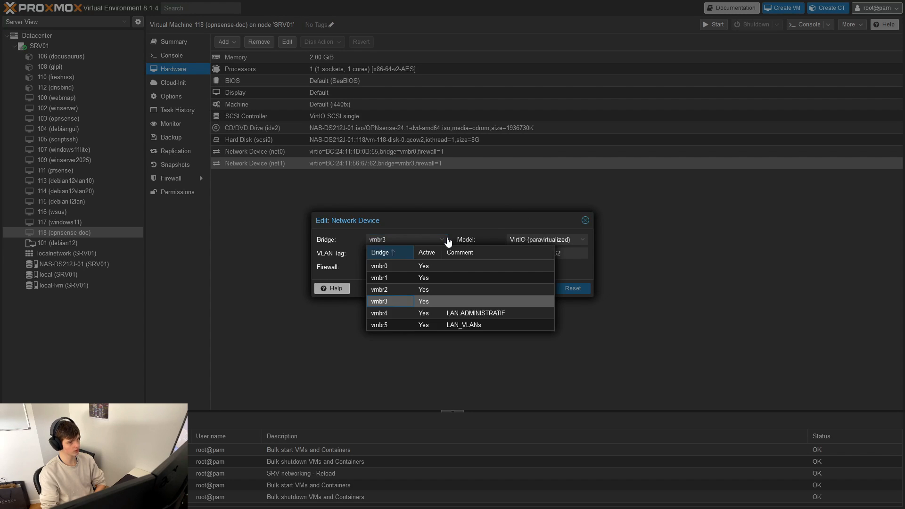
click(450, 315)
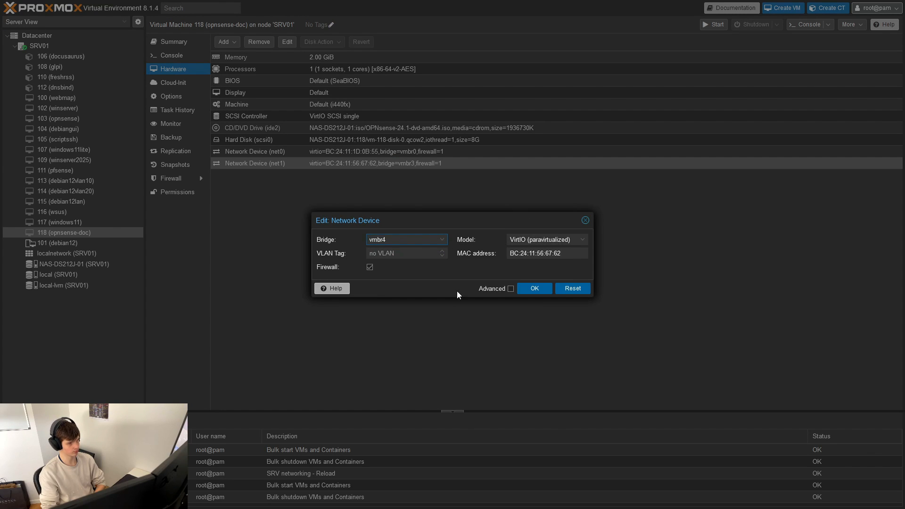
click(438, 240)
click(439, 240)
click(439, 240)
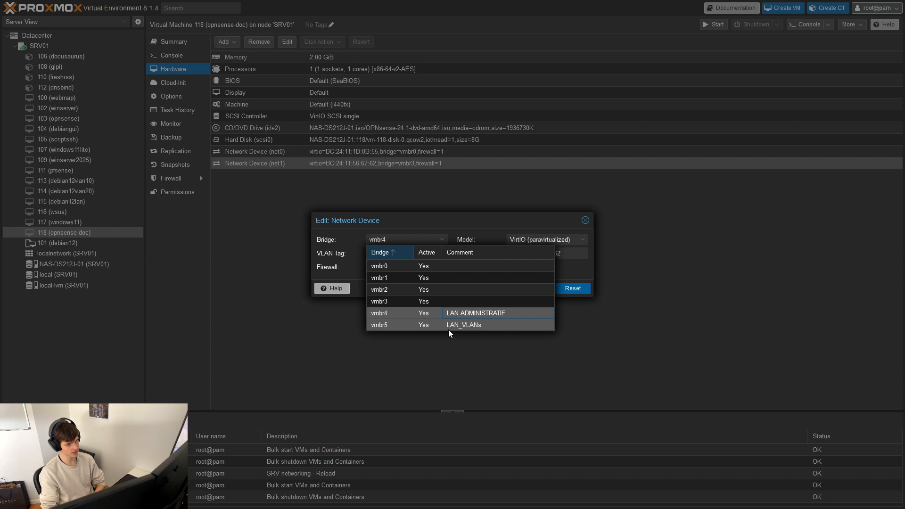
click(474, 314)
drag(427, 218, 414, 212)
click(520, 282)
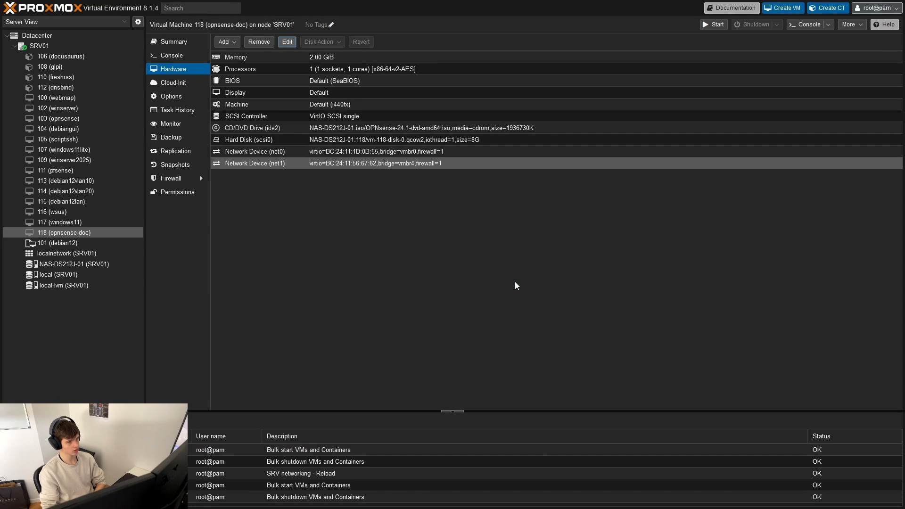
- Add a VirtIO network device on bridge vmbr5 to the opnsense-doc virtual machine and start the machine
click(225, 42)
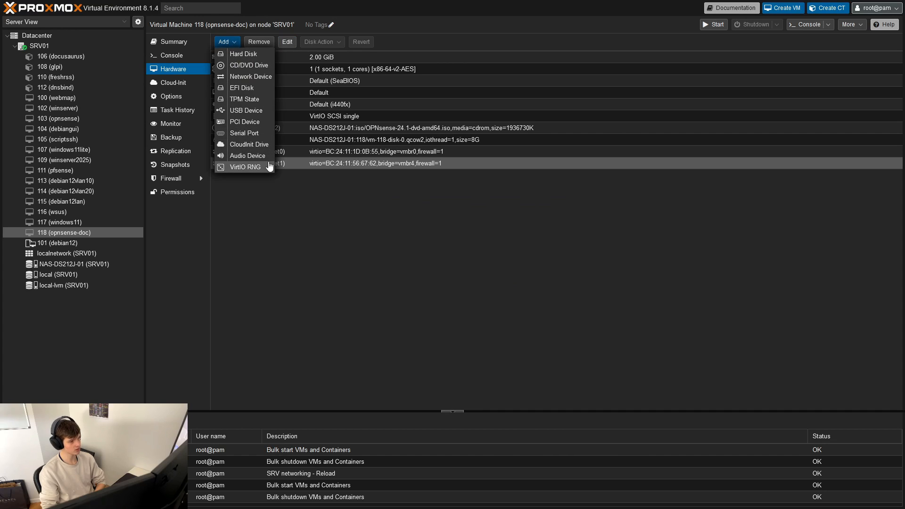
click(250, 77)
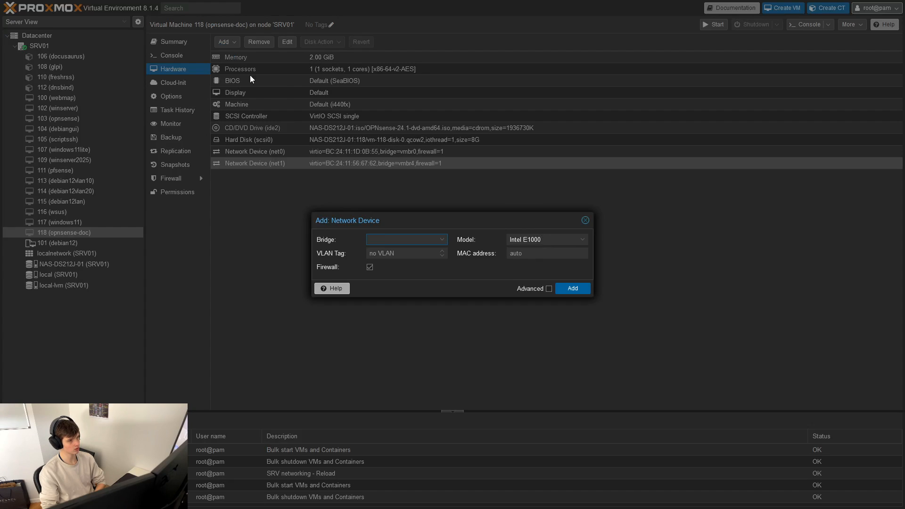
click(443, 241)
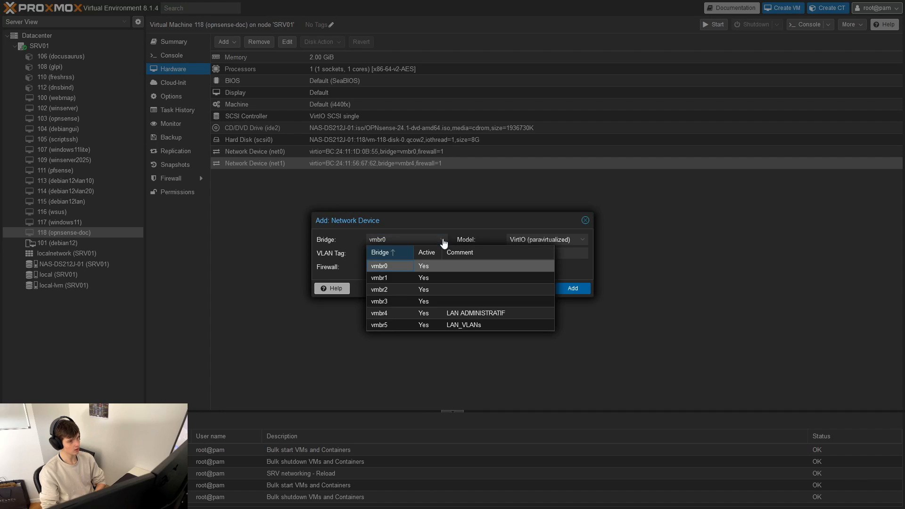
click(422, 322)
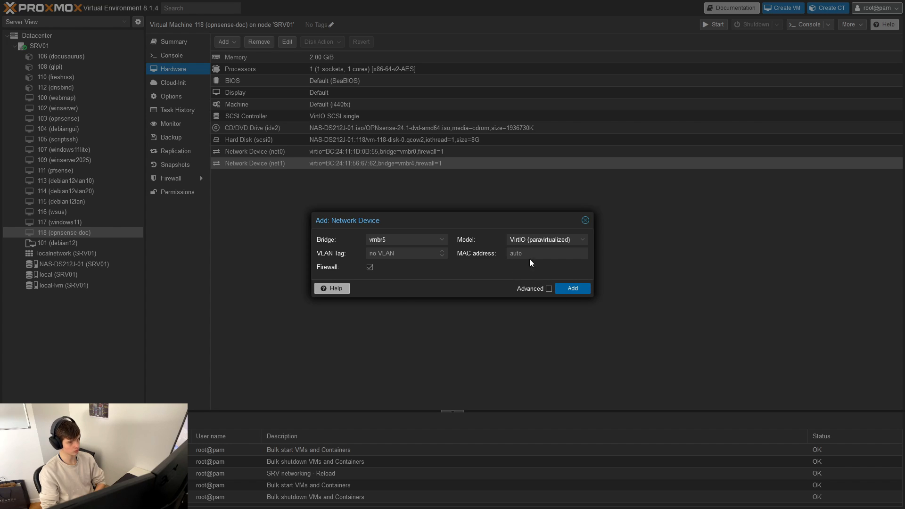
click(571, 290)
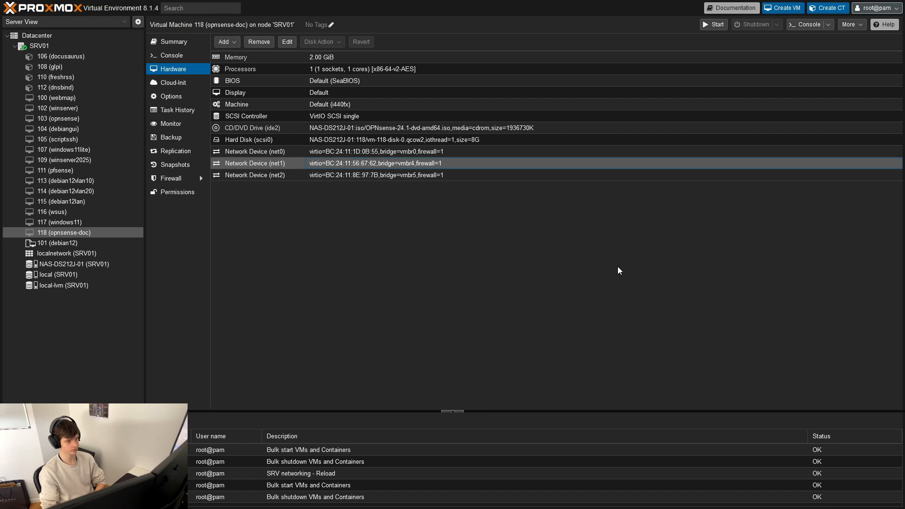
click(707, 27)
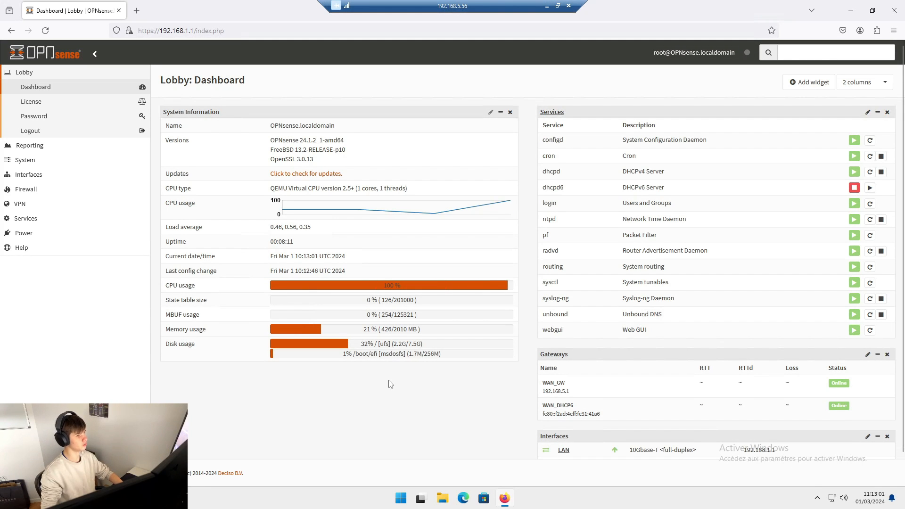
- Switch to the OPNsense web interface and start a new entry in the VLAN interfaces list
click(21, 175)
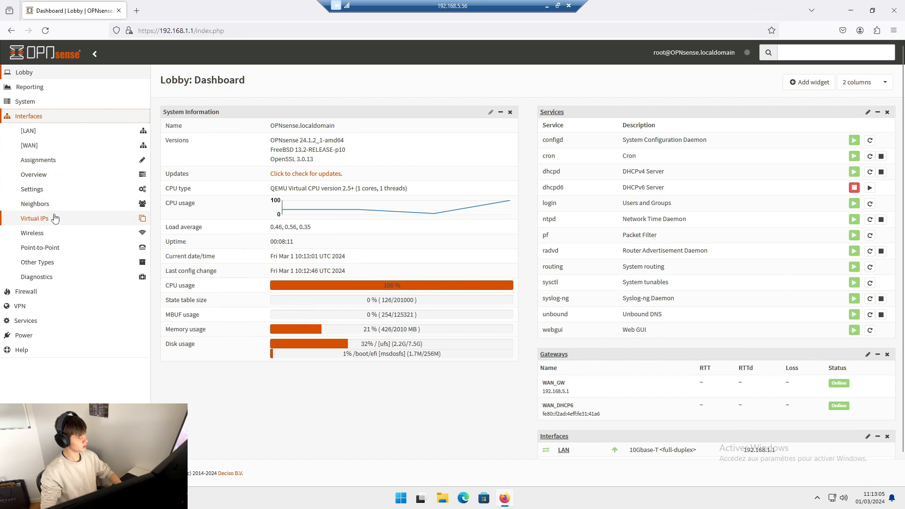
click(42, 263)
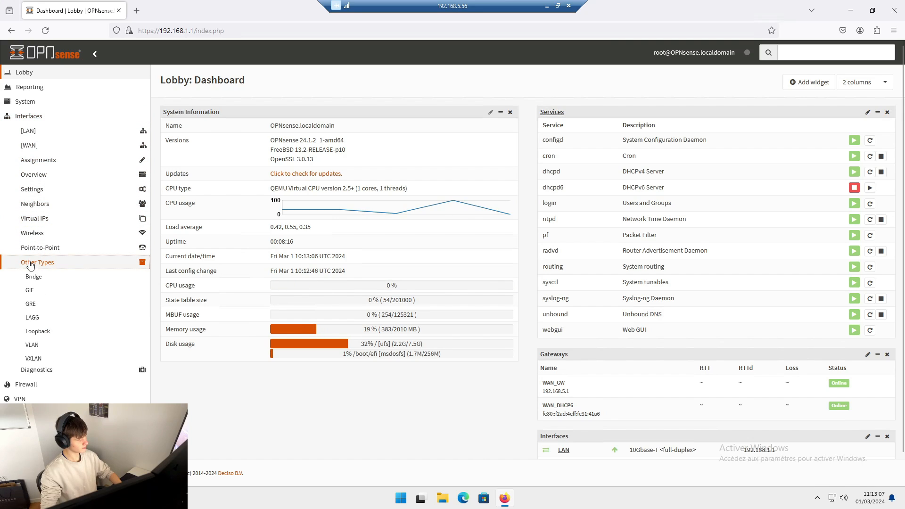
click(32, 345)
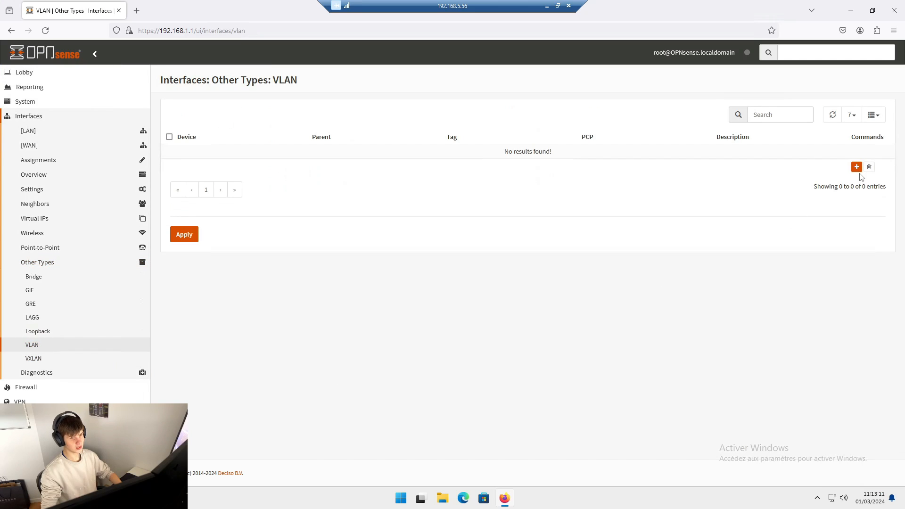
click(856, 167)
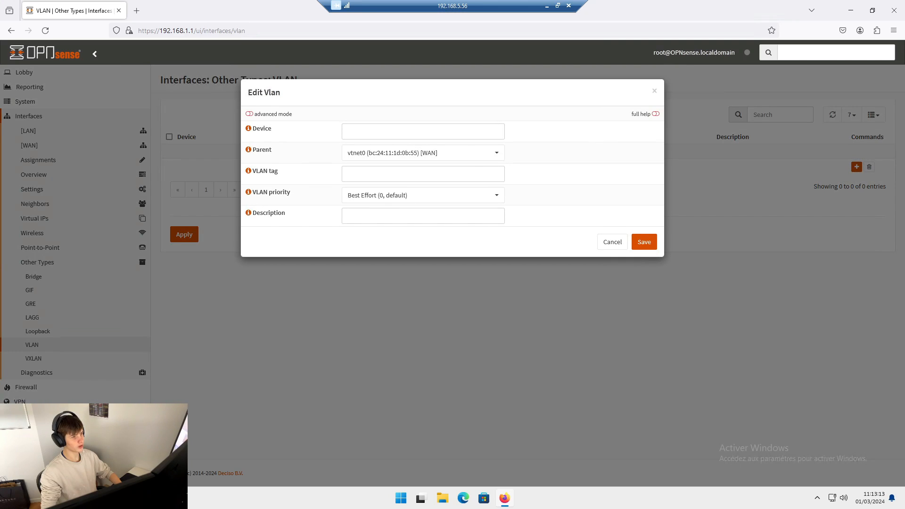
- Enter VLAN100 as the device name, choose vtnet2 as the parent interface and set the VLAN tag to 100
click(423, 132)
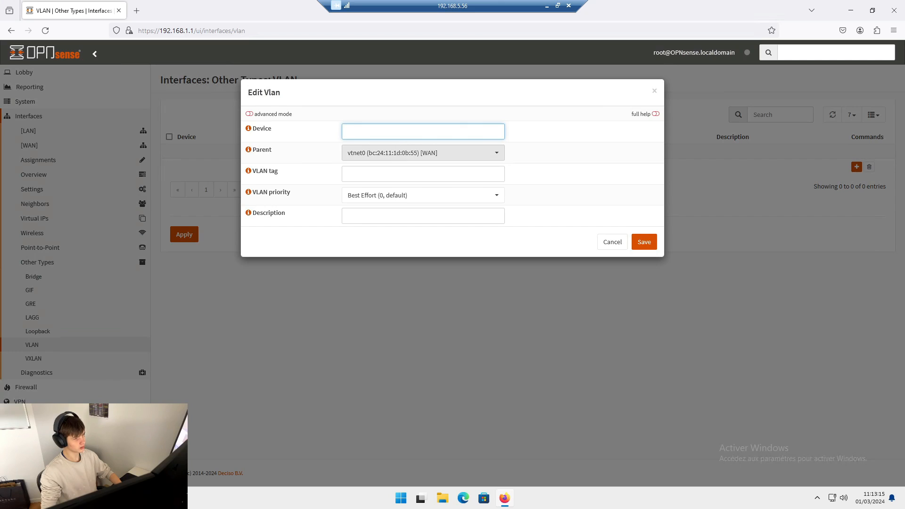
text(VLAN)
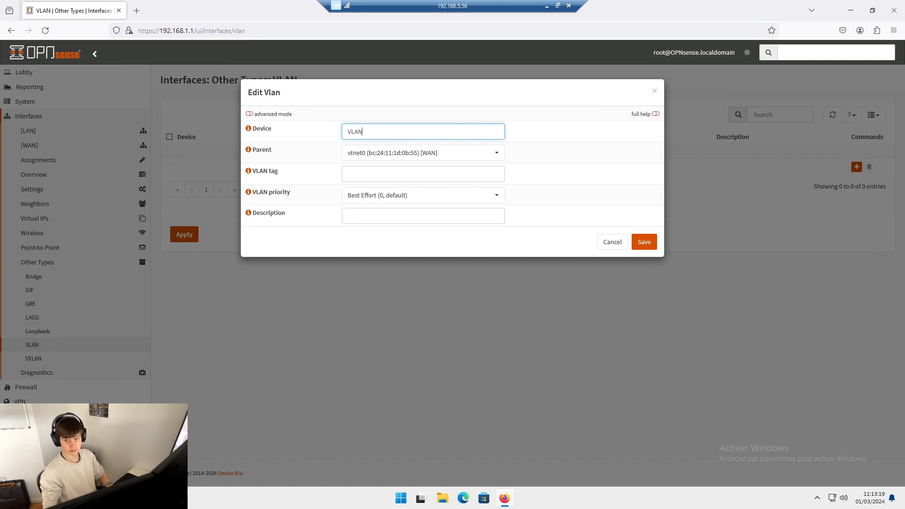
text(100)
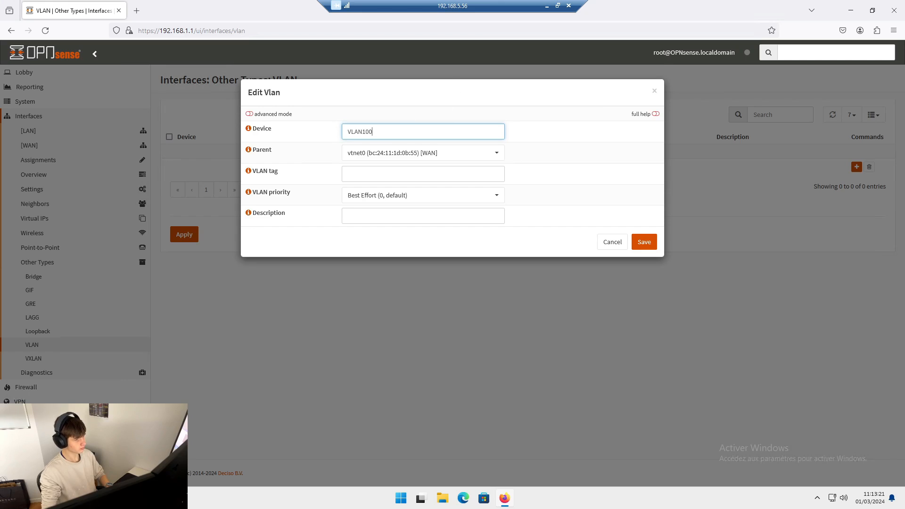
click(395, 158)
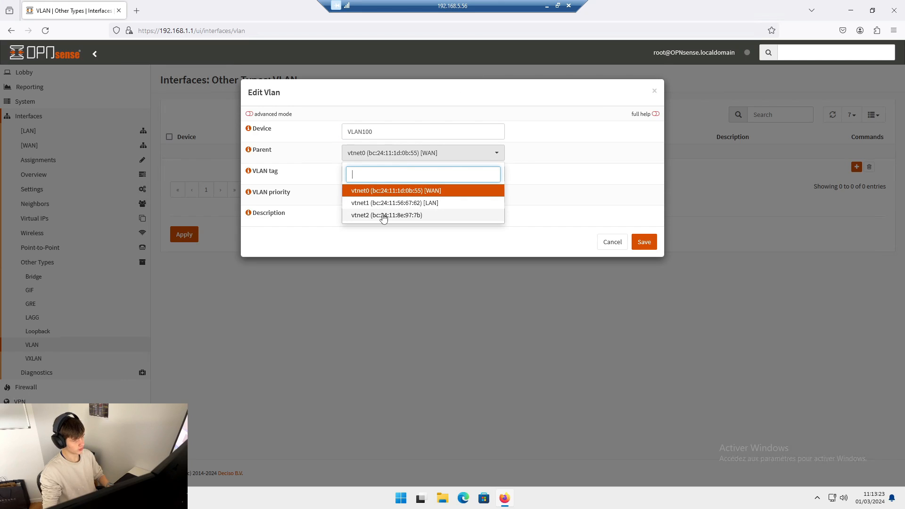
click(383, 215)
click(388, 174)
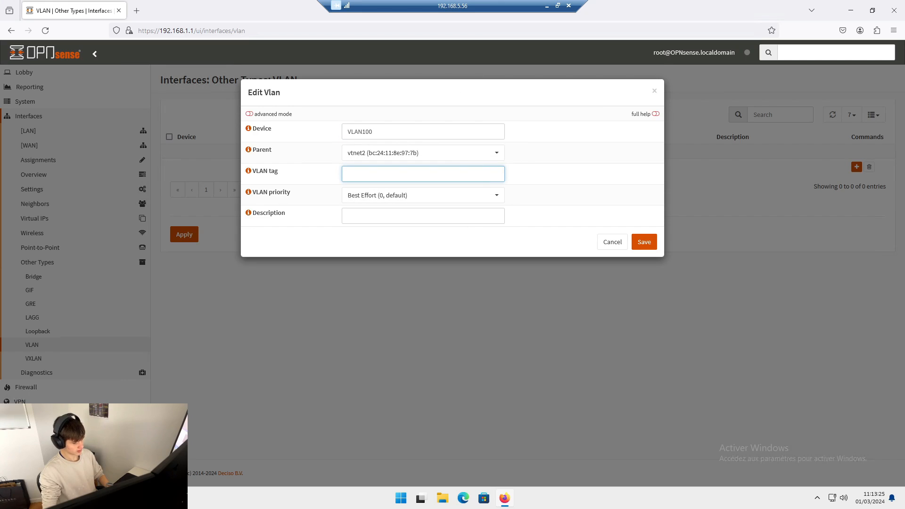
text(100)
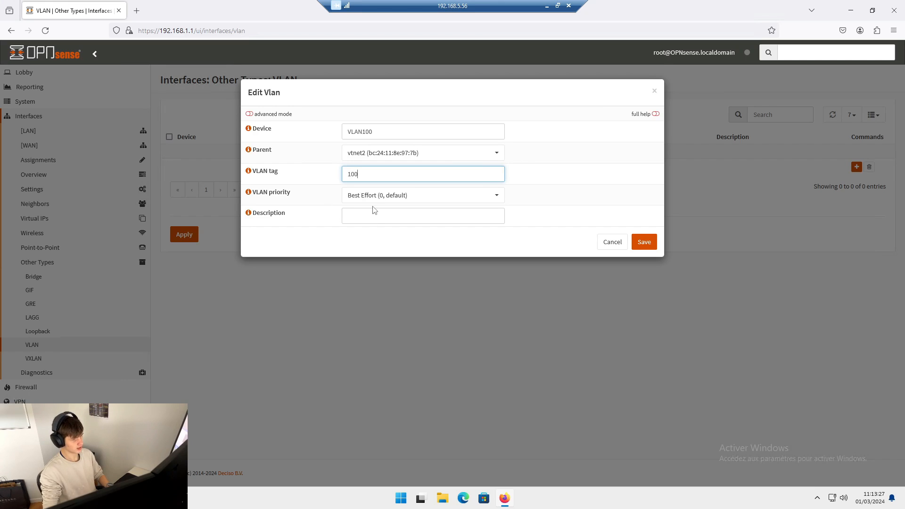
- Enter the description "VLAN ADMIN" for the new VLAN and try to save it
click(369, 217)
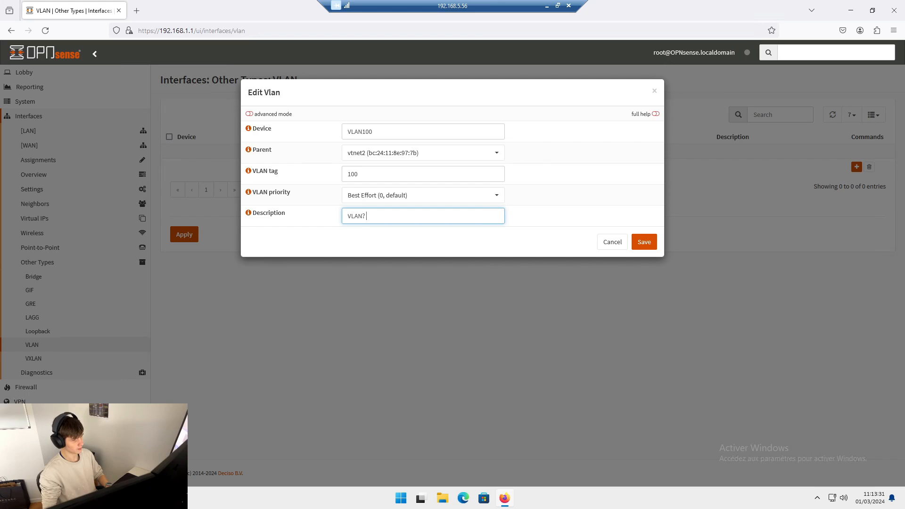
text(VLAN ADMIN)
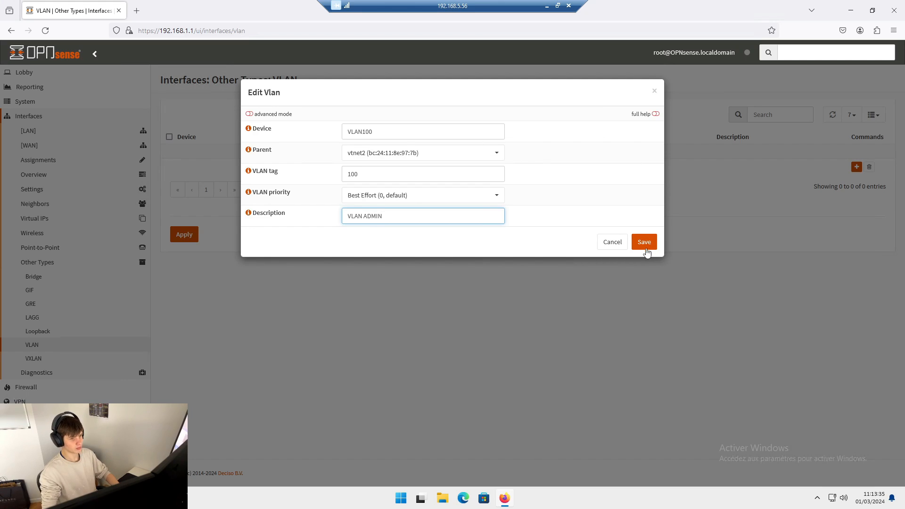
click(644, 246)
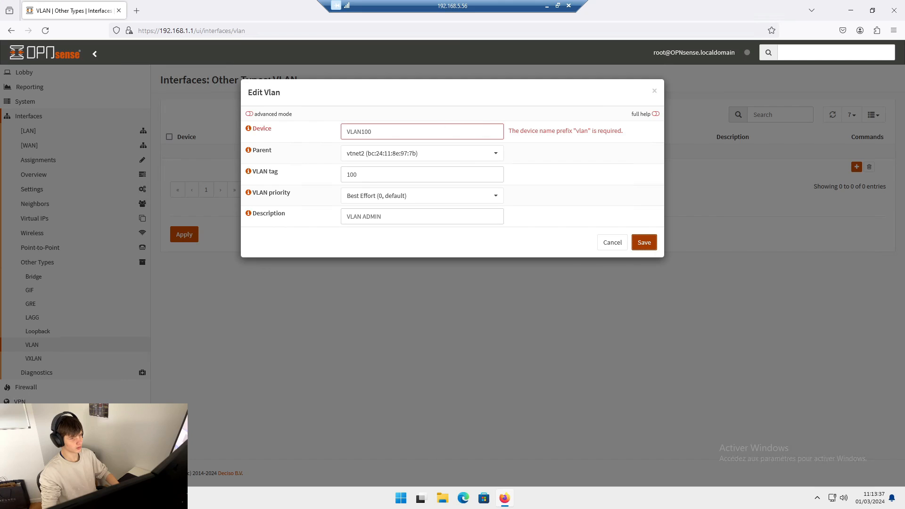
- Try to save the VLAN with the lowercase device name vlan100
click(414, 131)
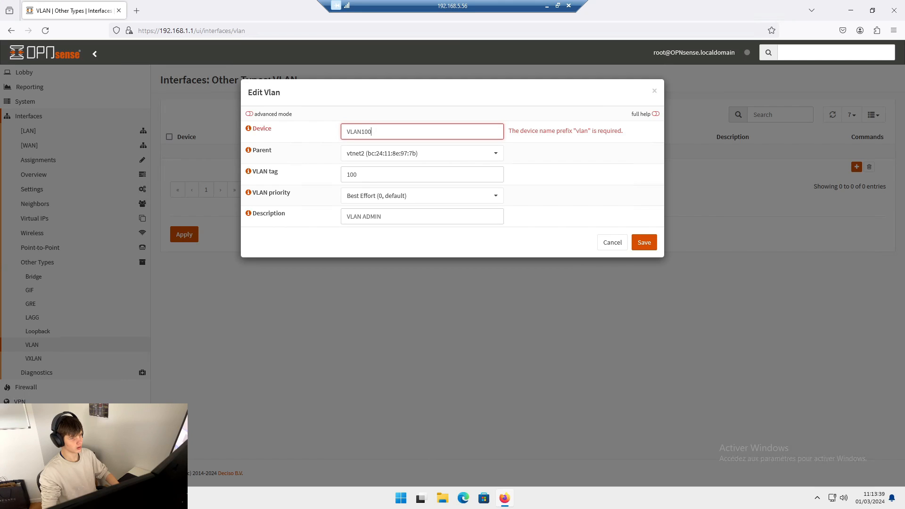
key(ctrl+a)
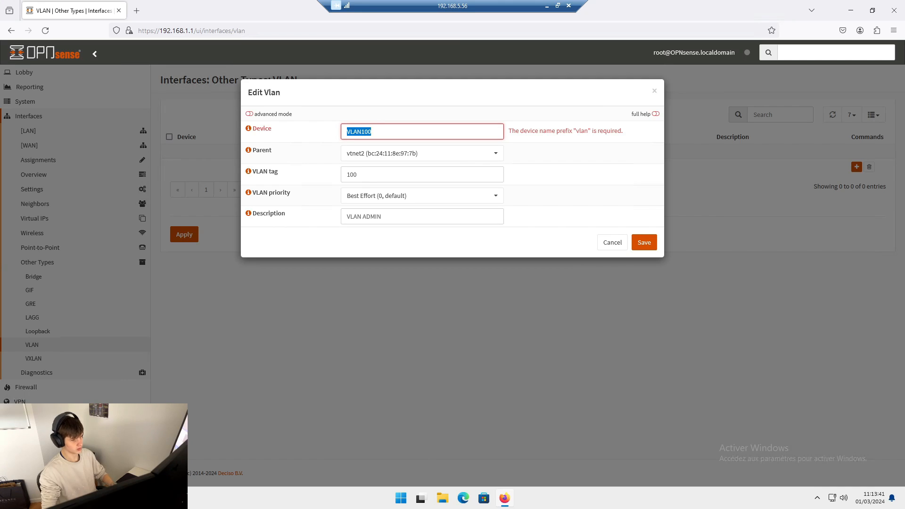
text(vlan10909)
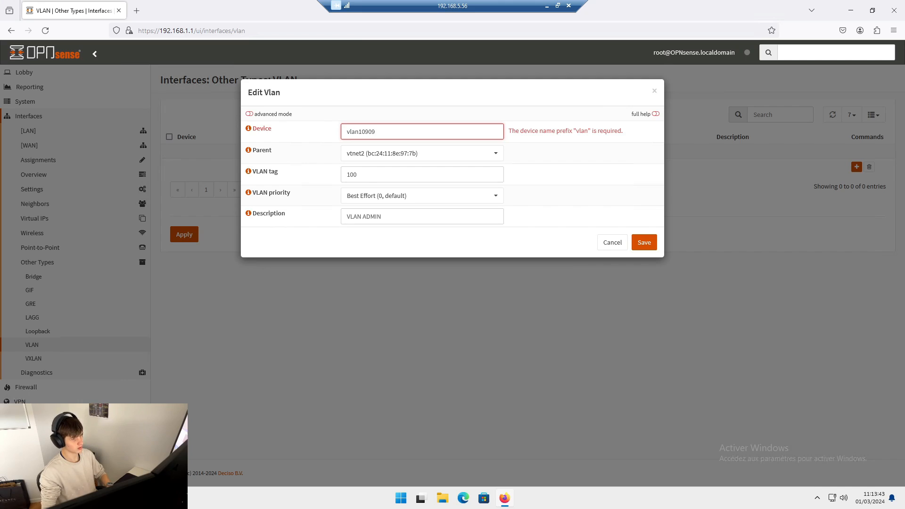
click(644, 242)
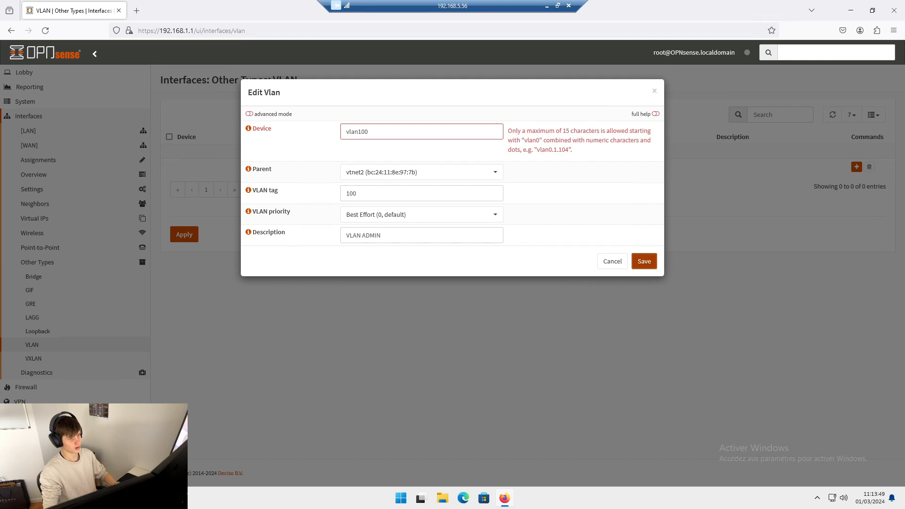
- Set the VLAN's device name to vlan0.100, save the entry and apply the VLAN settings
click(401, 132)
key(BackSpace)
key(BackSpace)
text(0)
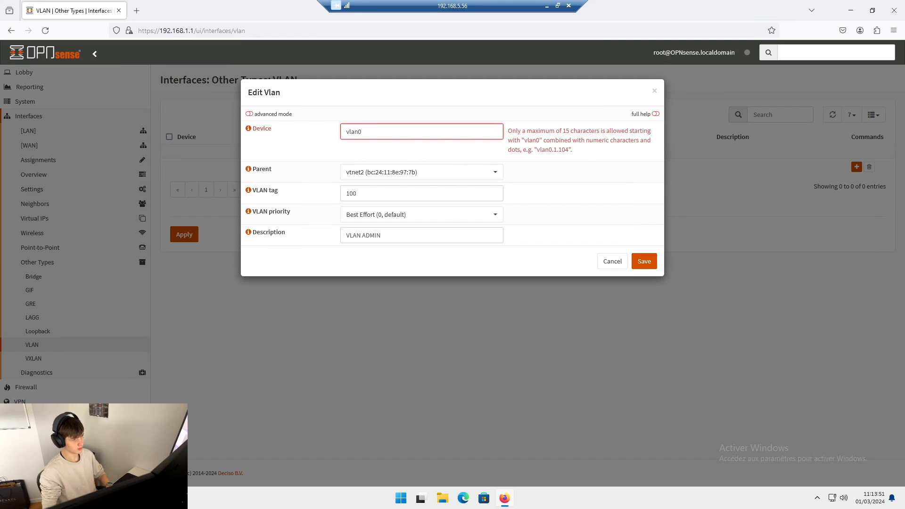
text(.100)
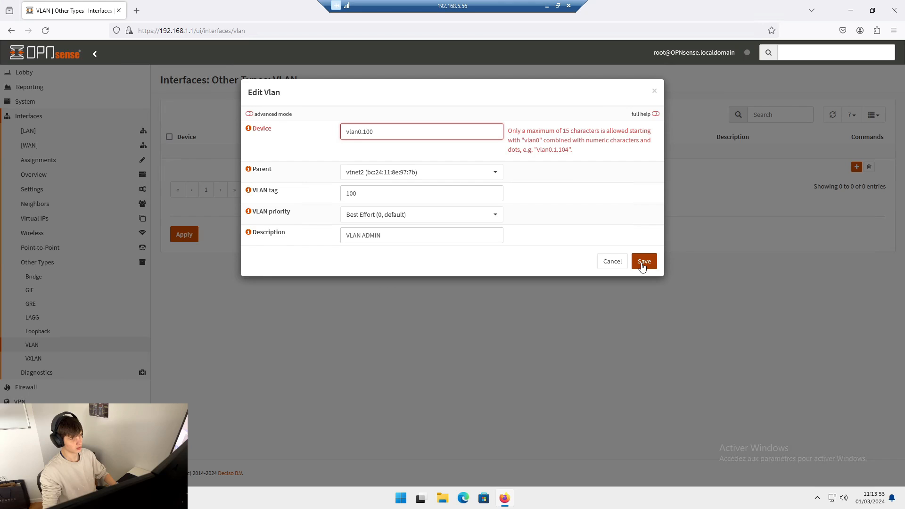
click(643, 263)
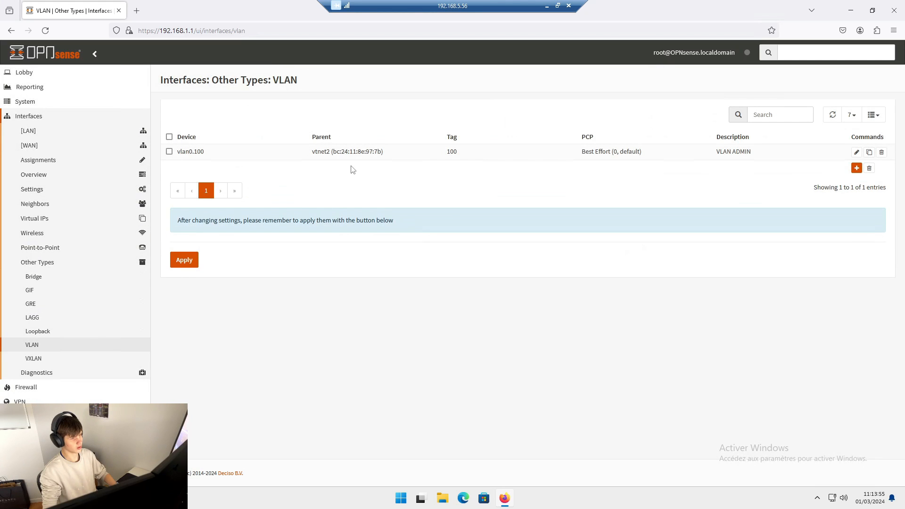
click(185, 259)
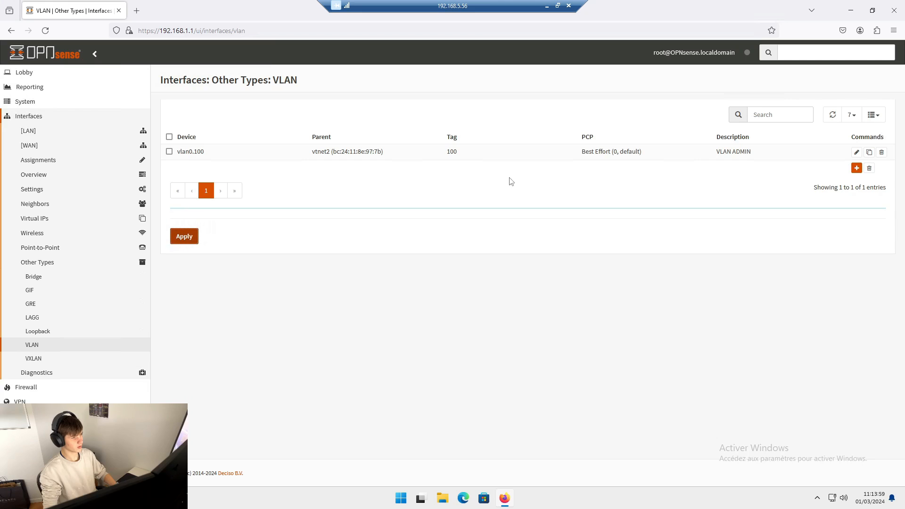
- Add a new VLAN with device name vlan0.50, parent interface vtnet2 and VLAN tag 50
click(856, 167)
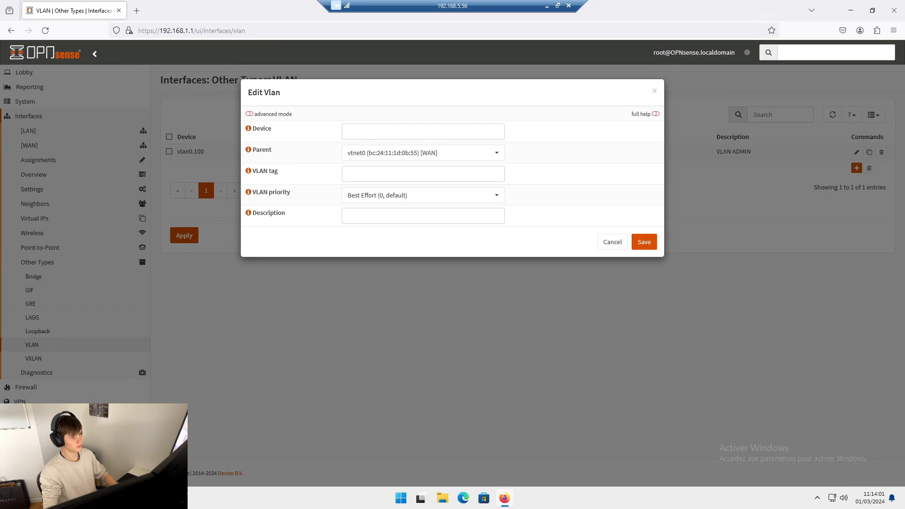
text(vlan0)
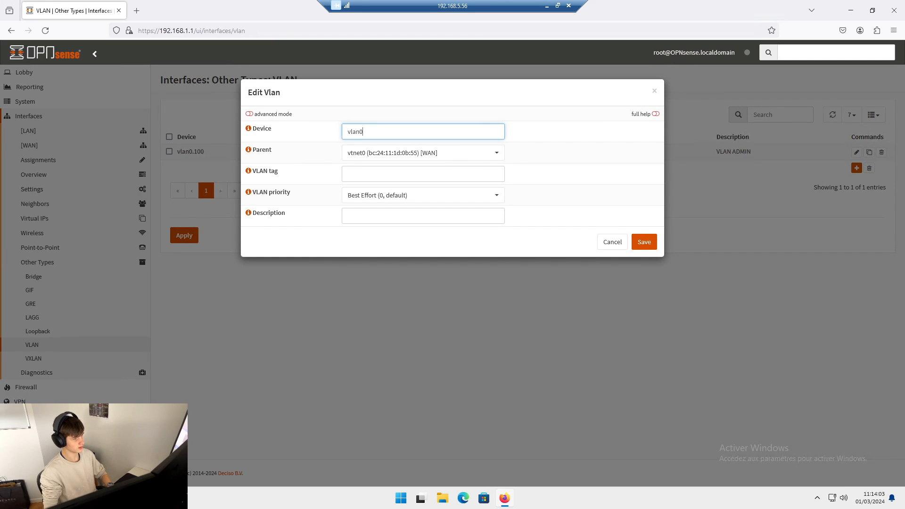
text(.50)
key(Tab)
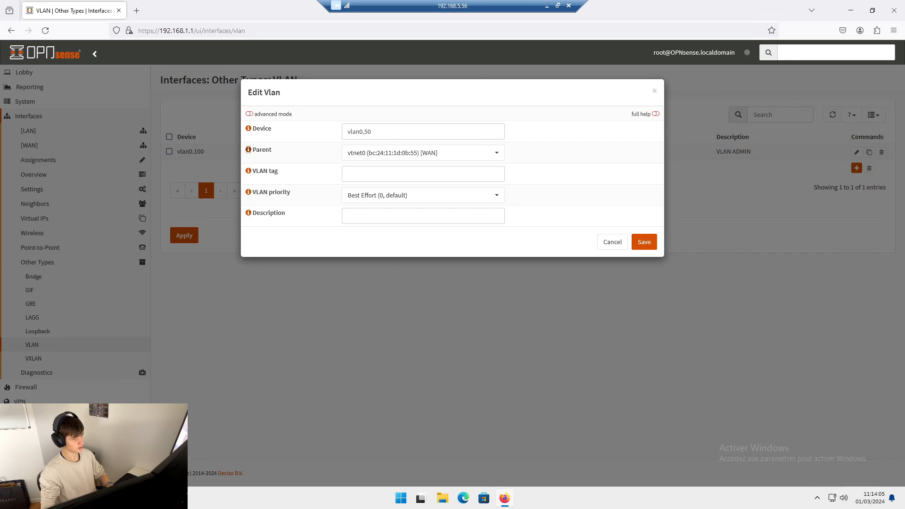
click(488, 154)
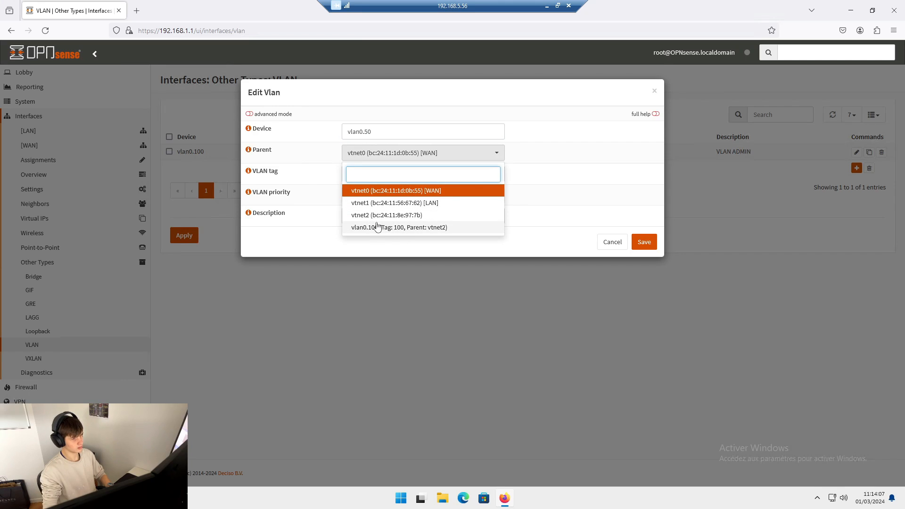
click(377, 215)
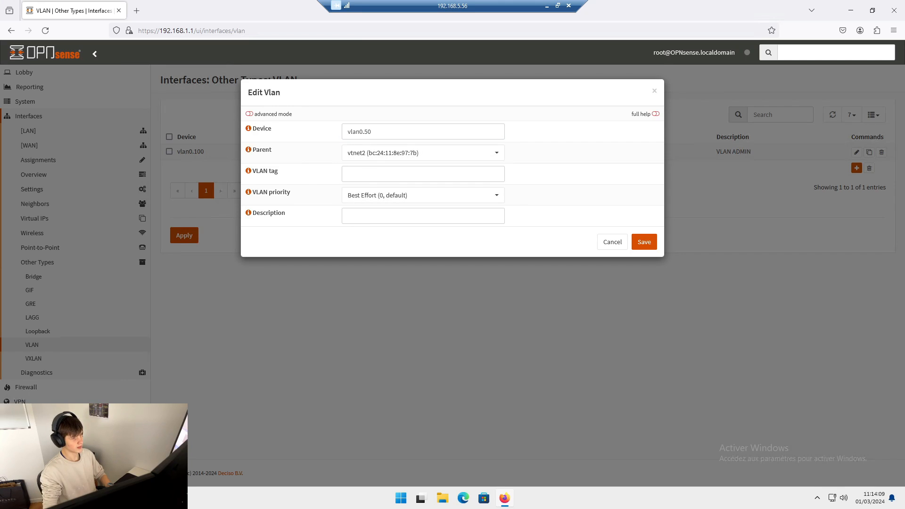
key(Tab)
text(50)
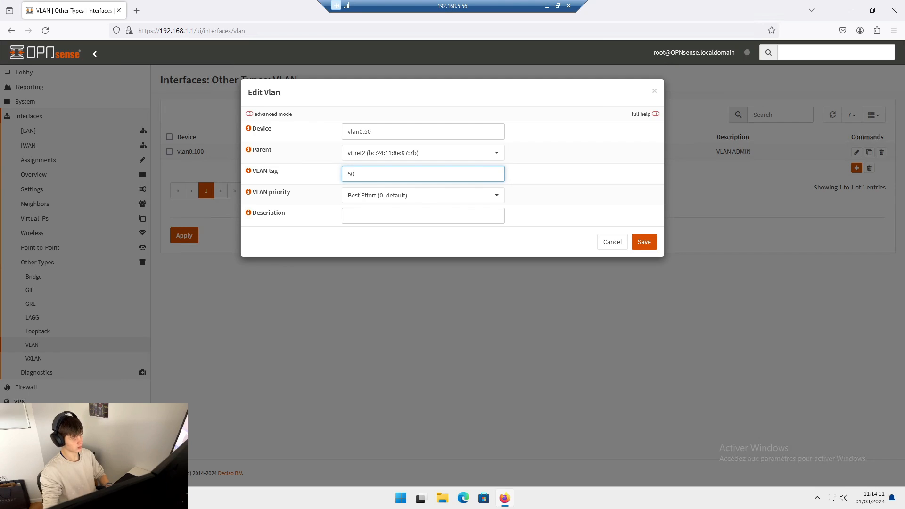
- Enter the description "VLAN CLIENTS" for the new VLAN, save it and apply the VLAN settings
click(358, 213)
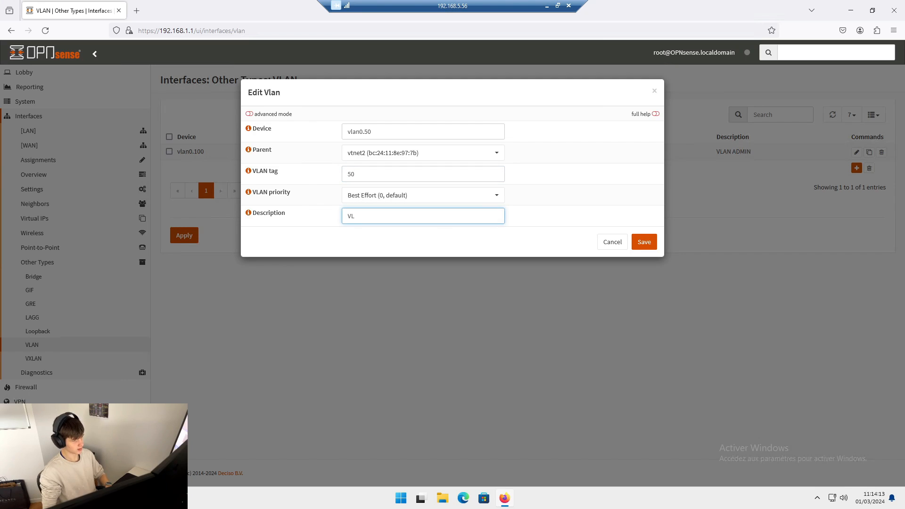
text(VLAN CLIENTS)
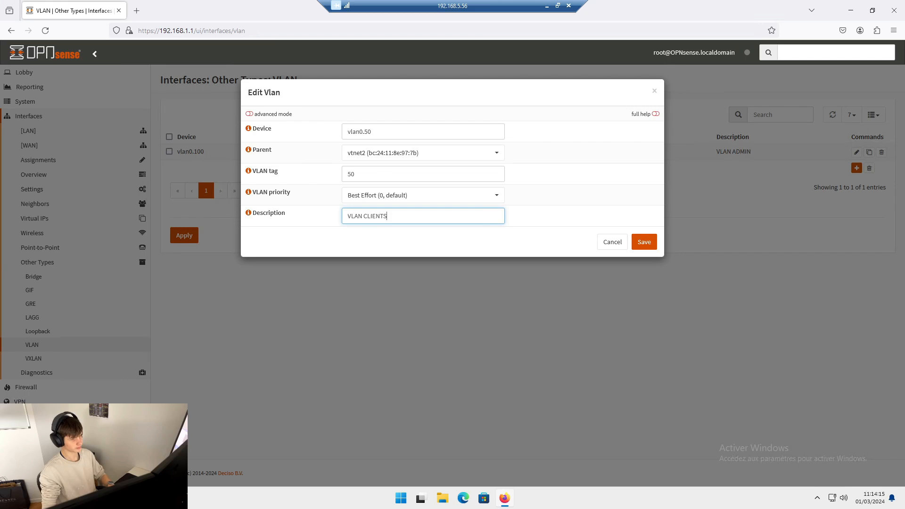
click(644, 242)
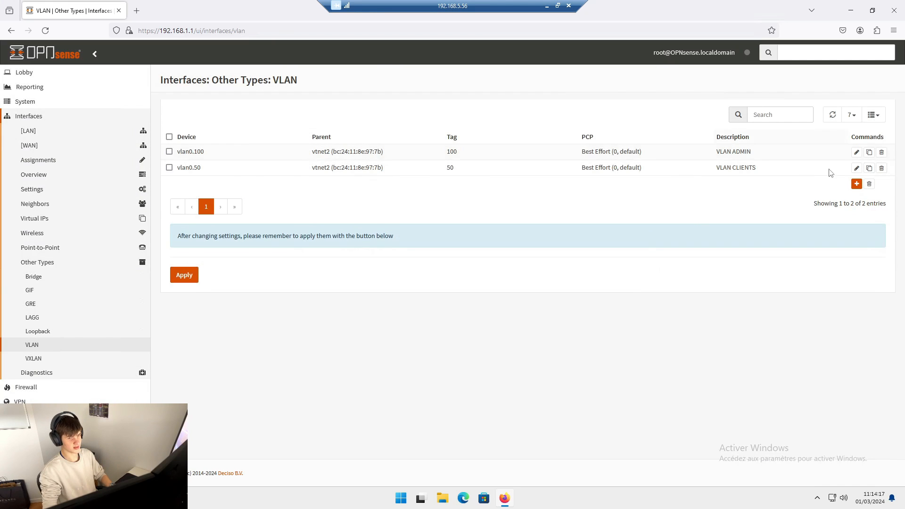
click(182, 279)
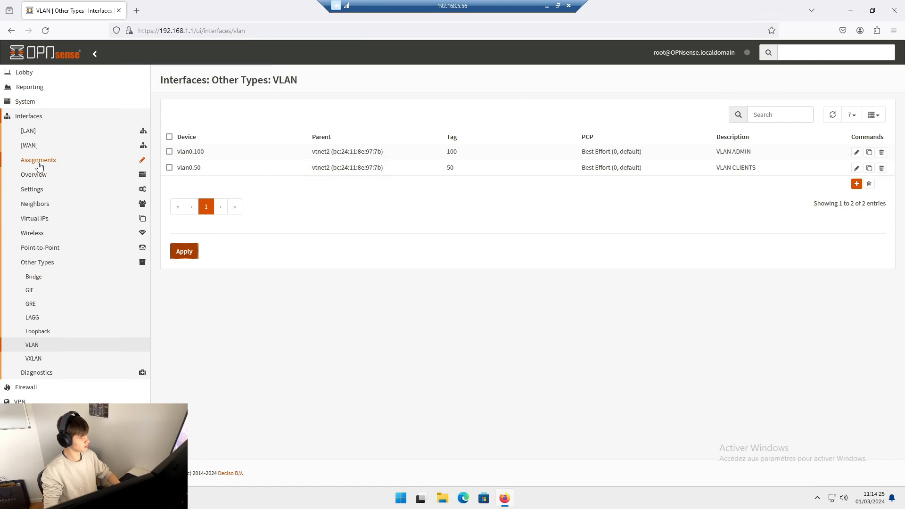
- In the interface assignments, add the vlan0.50 device as a new interface with the description VLAN50
click(39, 162)
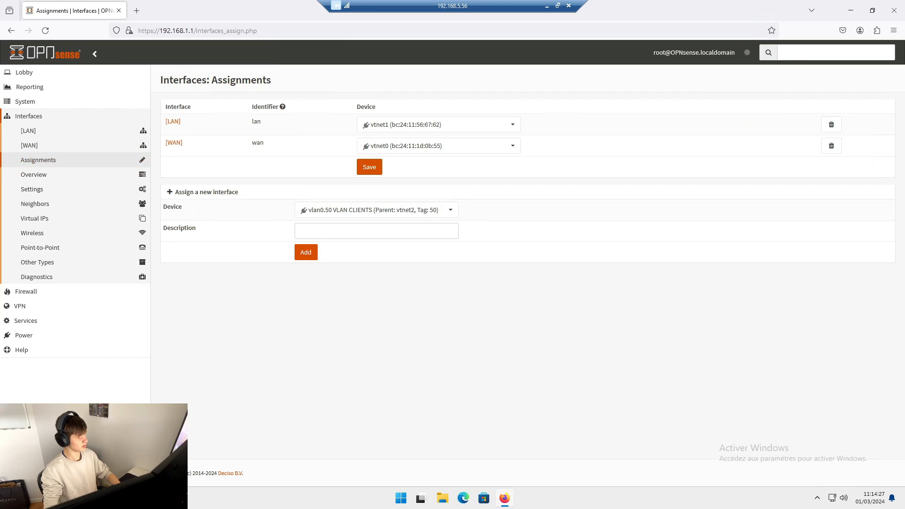
click(365, 210)
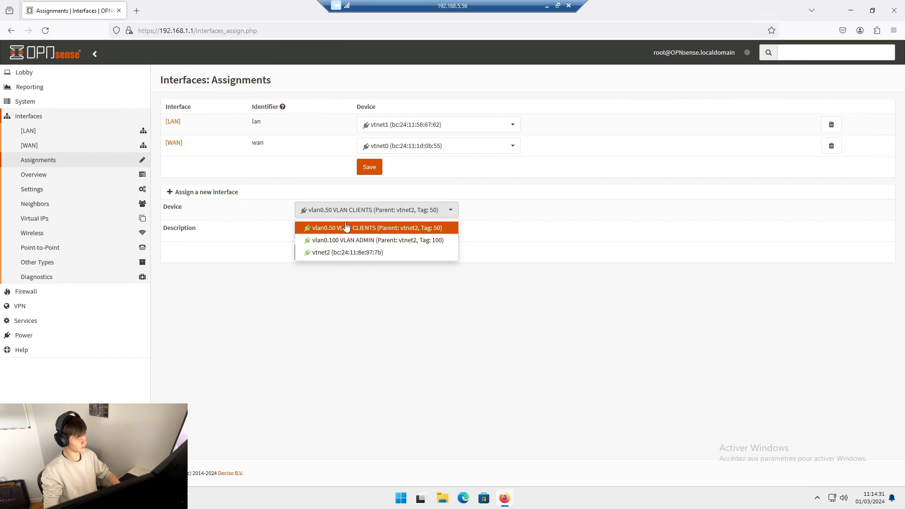
click(322, 212)
click(323, 213)
click(335, 228)
click(302, 231)
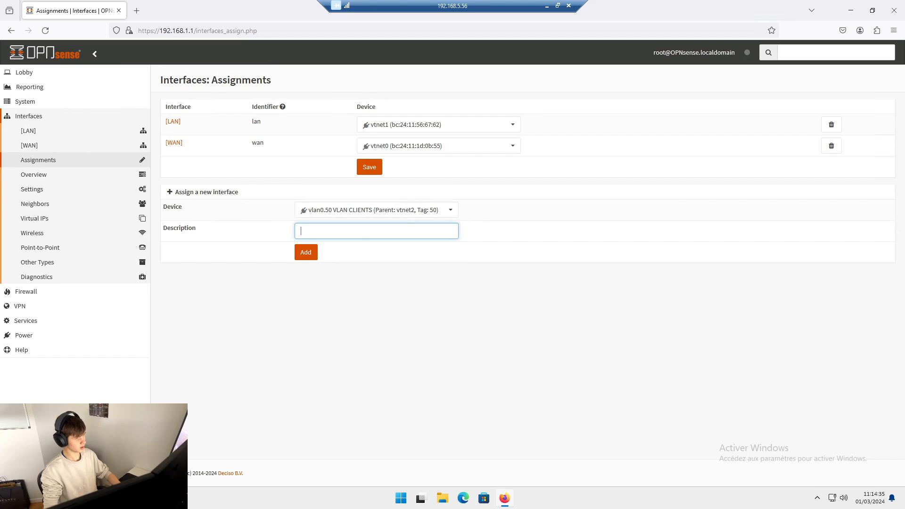
text(VLAN?)
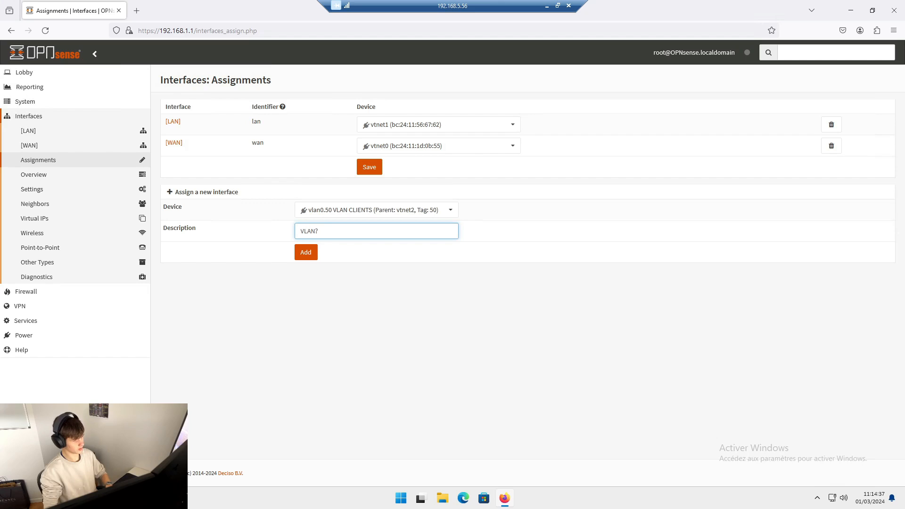
key(BackSpace)
text(50)
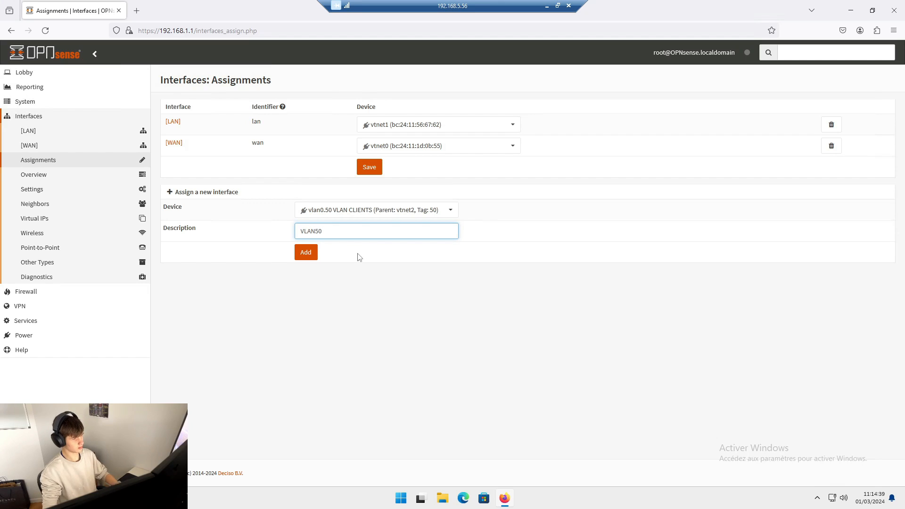
click(306, 254)
- Add the vlan0.100 device as a new interface with the description VLAN100 and save the interface assignments
click(334, 231)
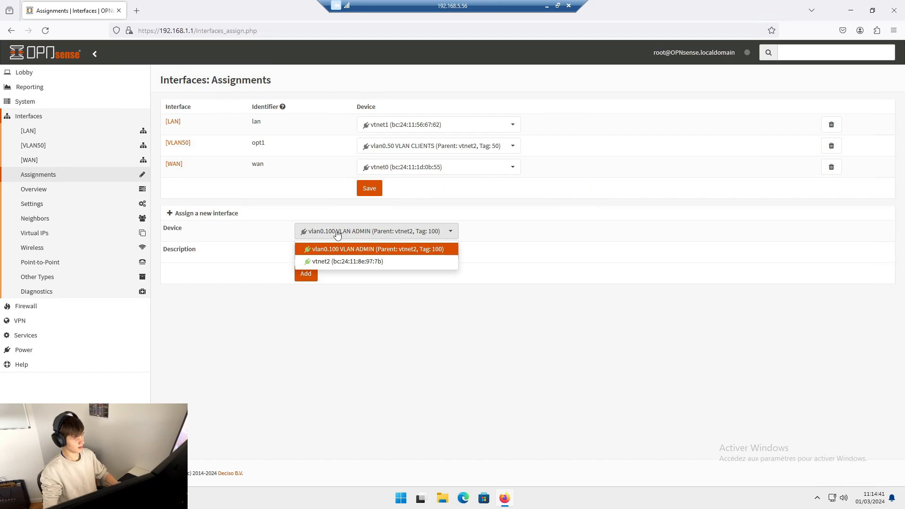
click(362, 323)
text(VLAN)
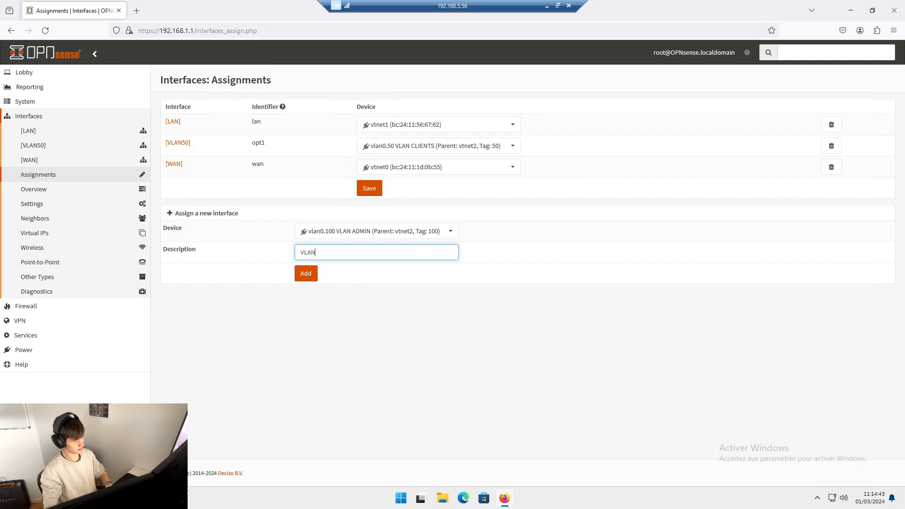
text(100)
click(305, 274)
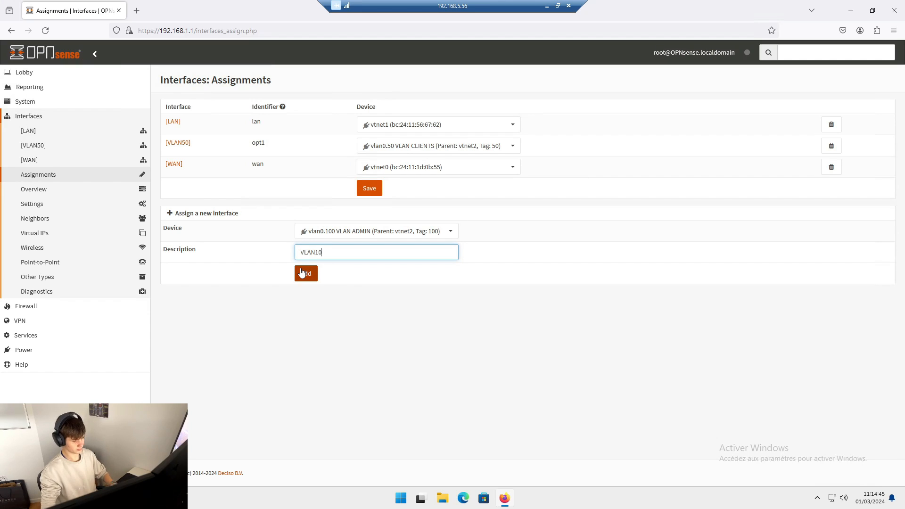
click(307, 274)
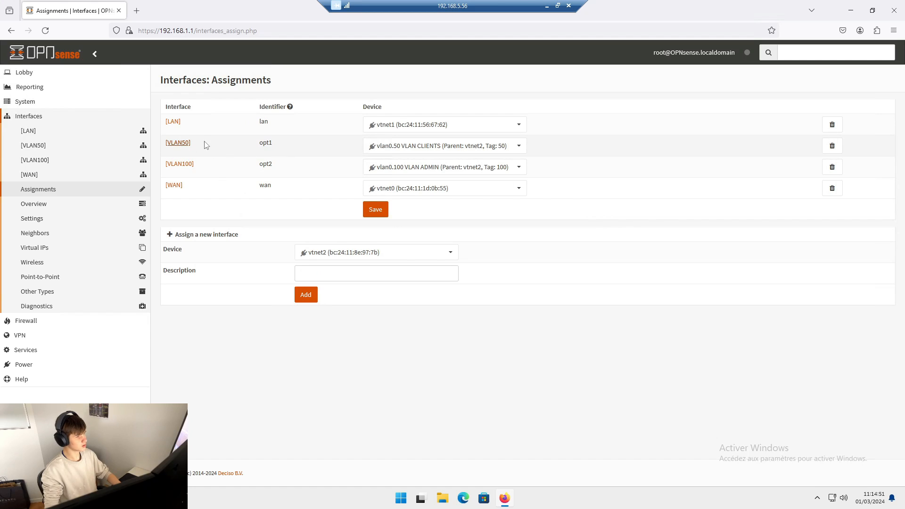
drag(258, 142, 323, 148)
click(273, 160)
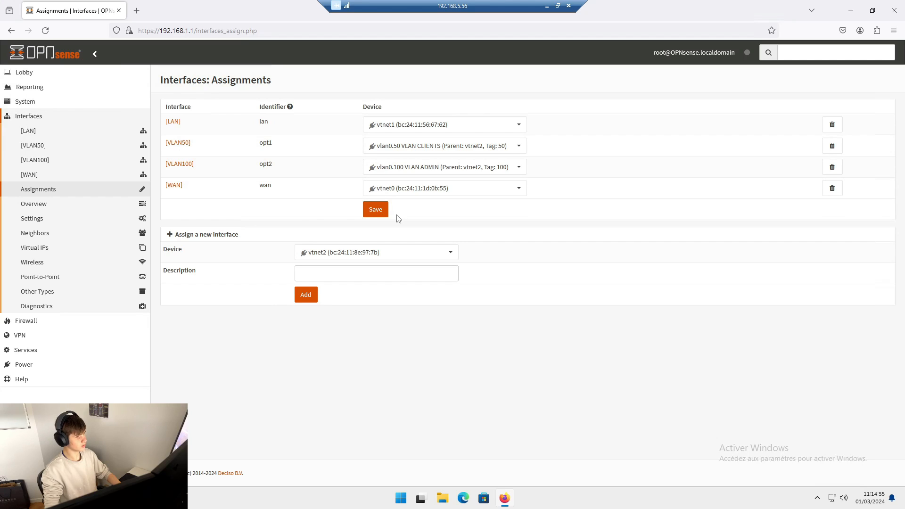
click(382, 215)
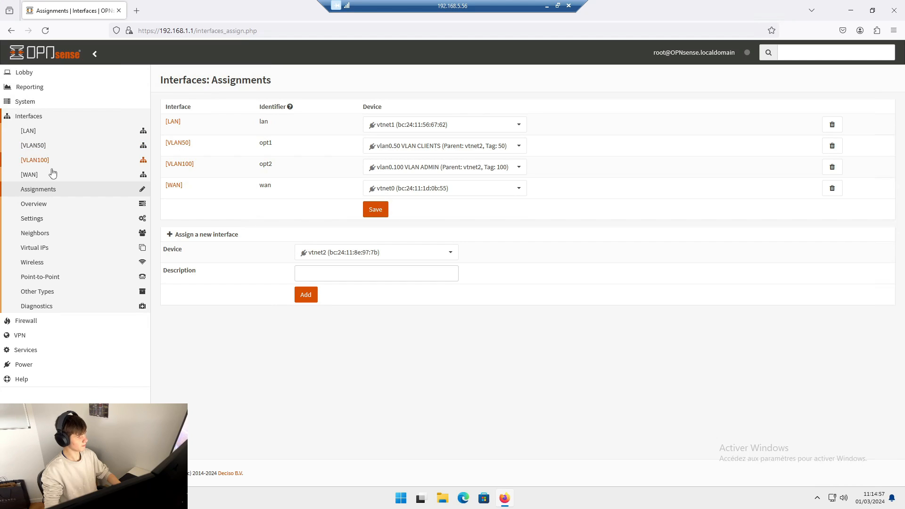
- Enable the VLAN50 interface and set its IPv4 configuration type to Static IPv4
click(36, 145)
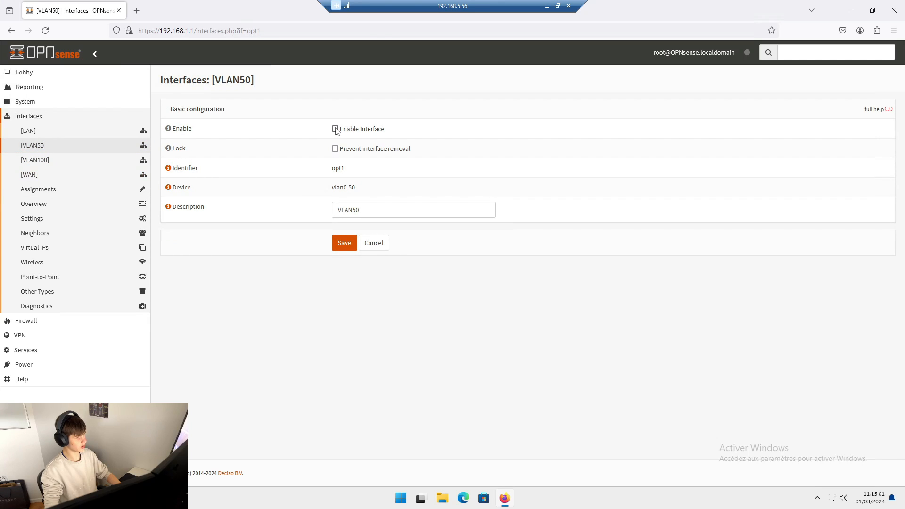
click(335, 129)
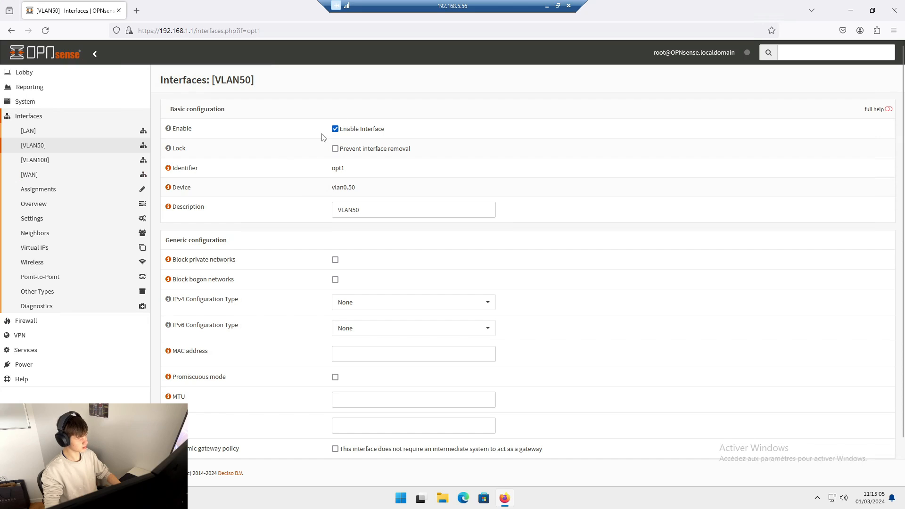
scroll(283, 298, down, 2)
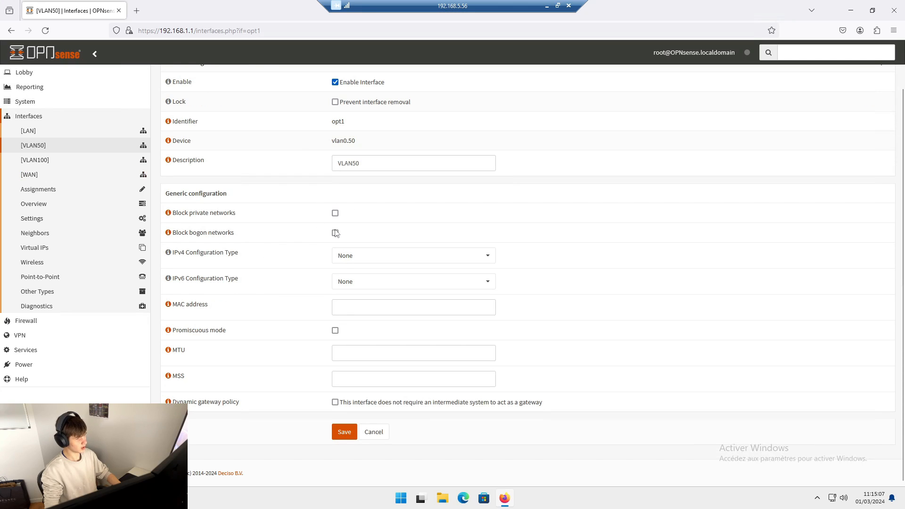
click(367, 257)
click(372, 286)
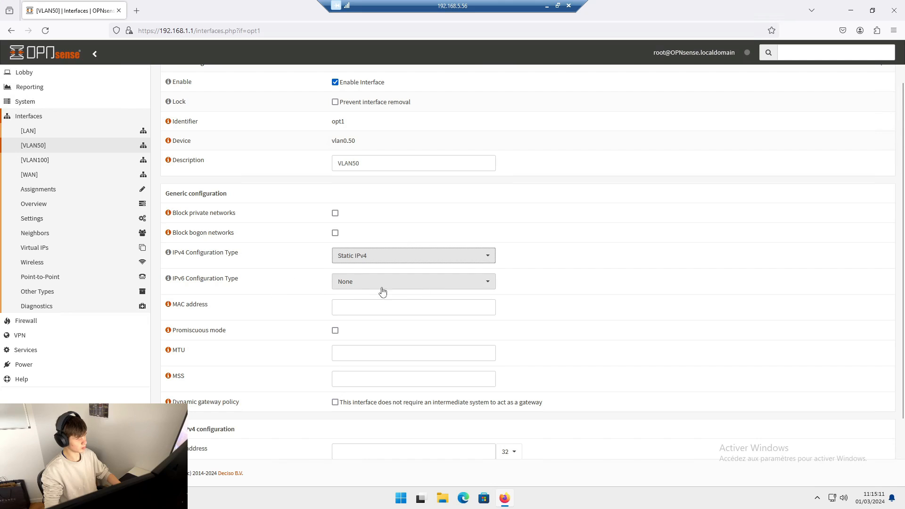
- Set the VLAN50 interface's static IPv4 address to 192.168.50.254 with prefix length 24, save the configuration and apply the changes
scroll(282, 358, down, 3)
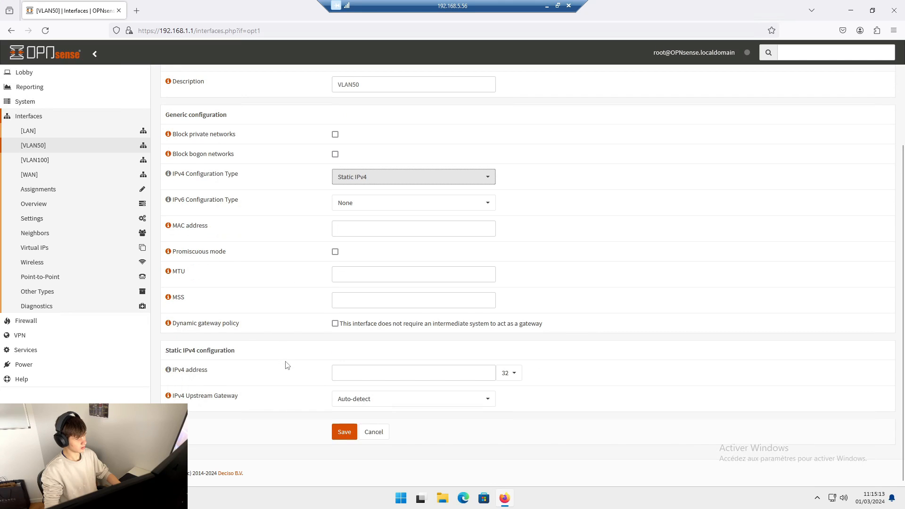
click(337, 372)
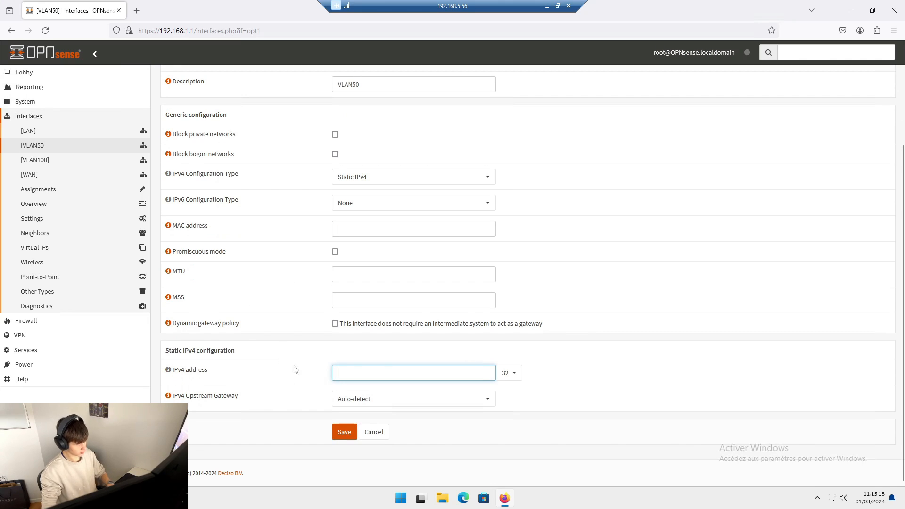
click(504, 375)
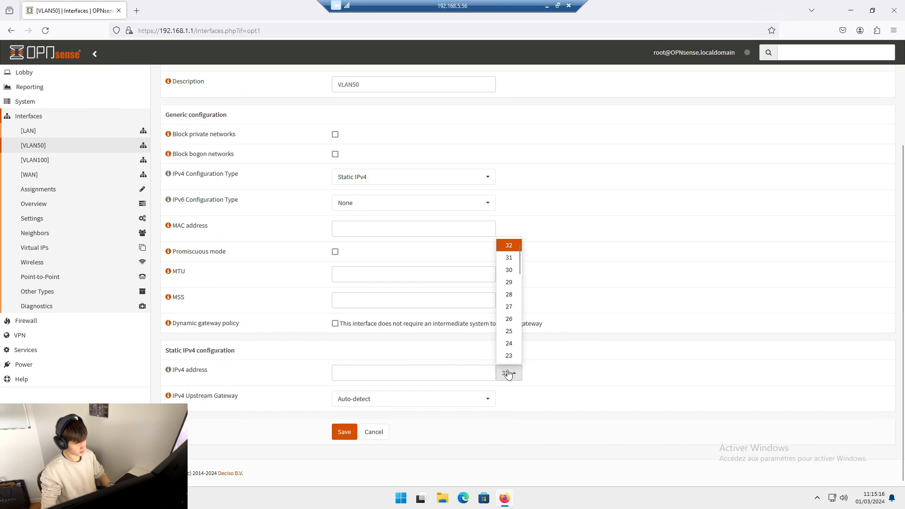
click(507, 347)
click(414, 373)
text(192.)
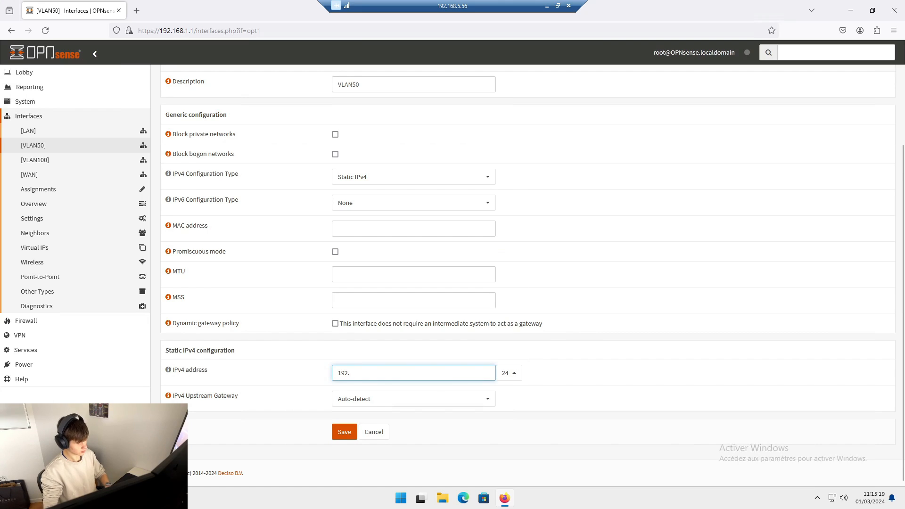
text(169)
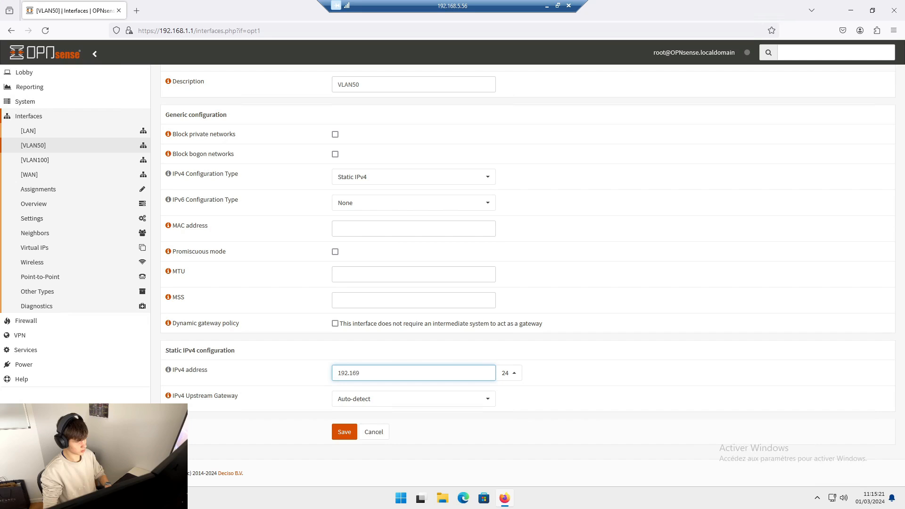
text(88.)
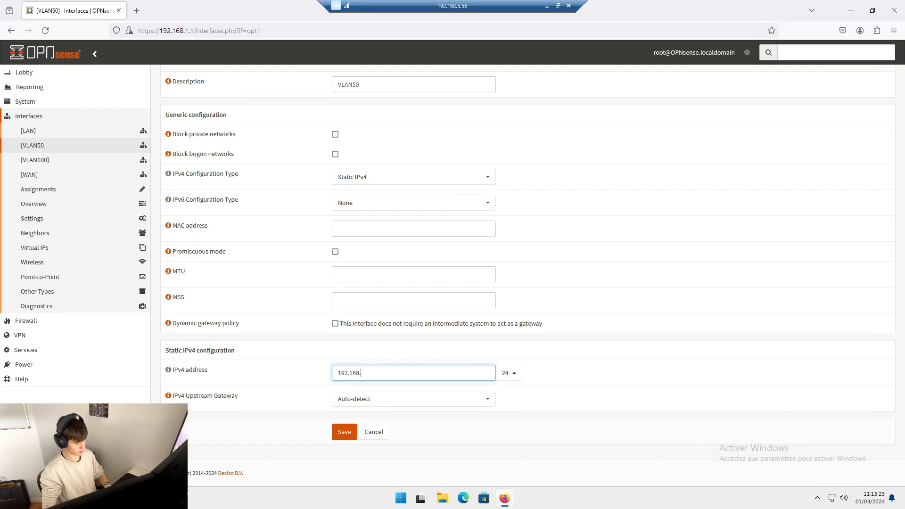
text(50.2)
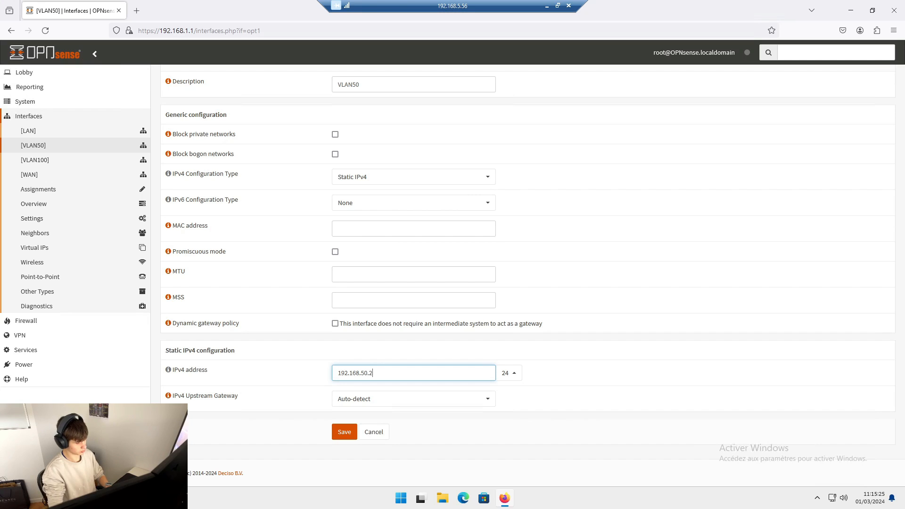
text(54)
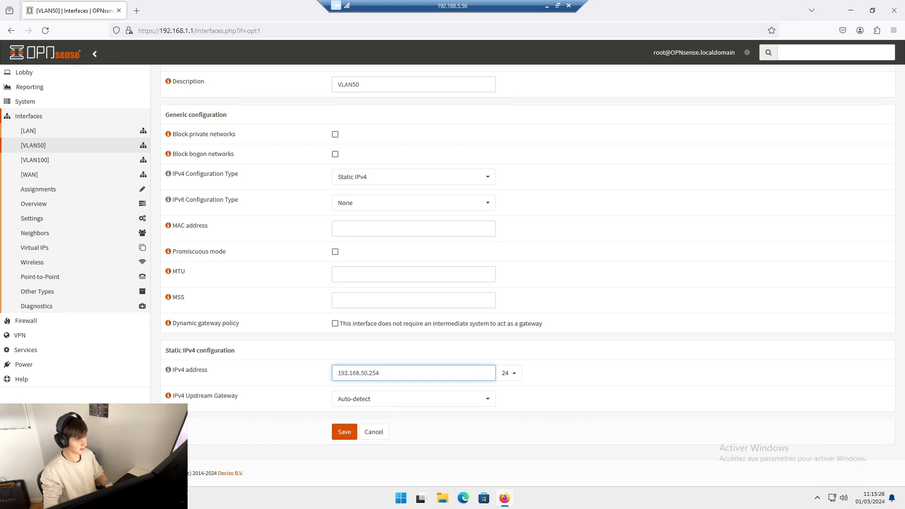
click(344, 431)
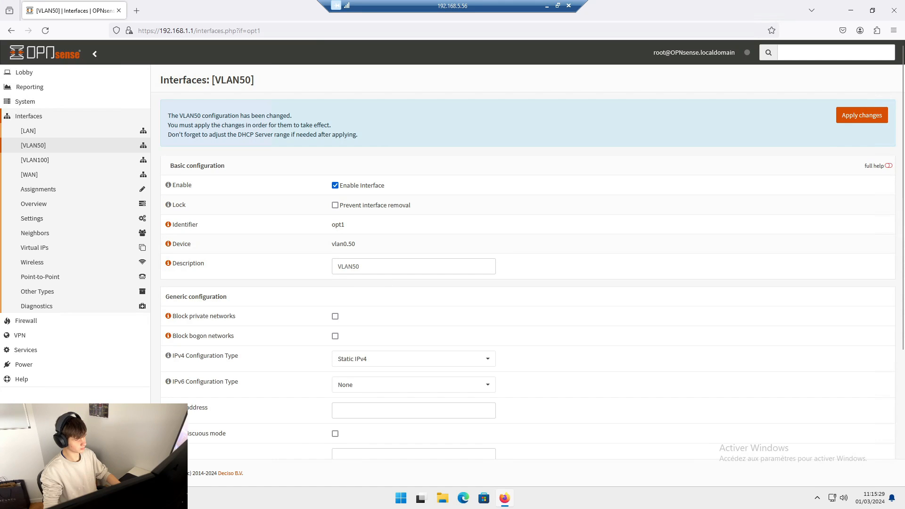
click(880, 117)
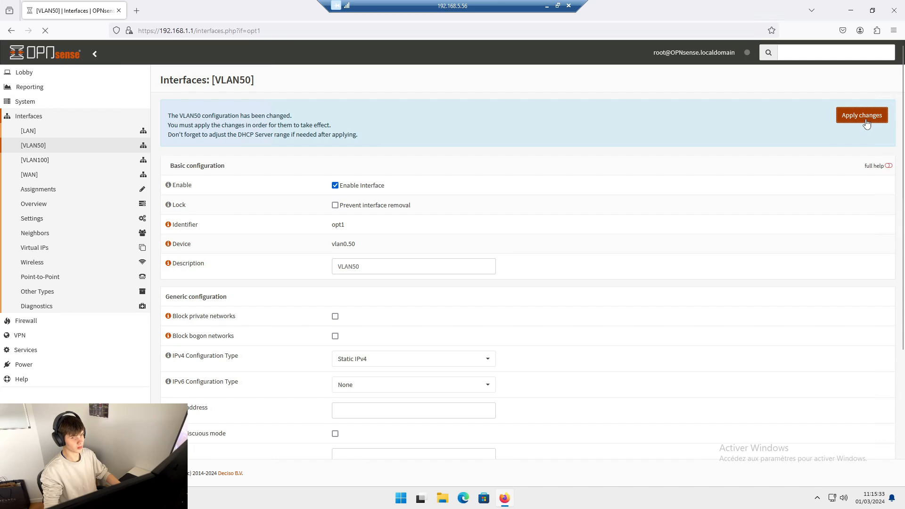
- Enable the VLAN100 interface and set its IPv4 configuration type to Static IPv4
scroll(660, 172, down, 7)
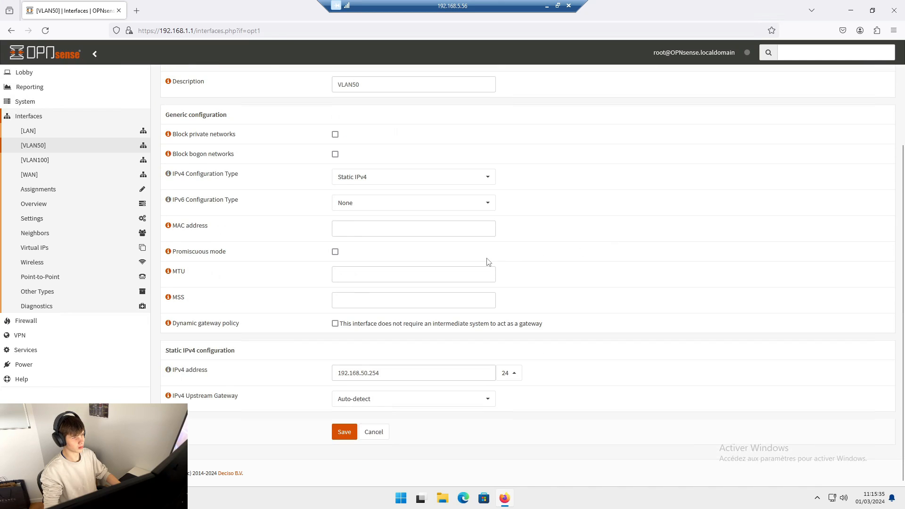
scroll(488, 262, up, 3)
click(44, 160)
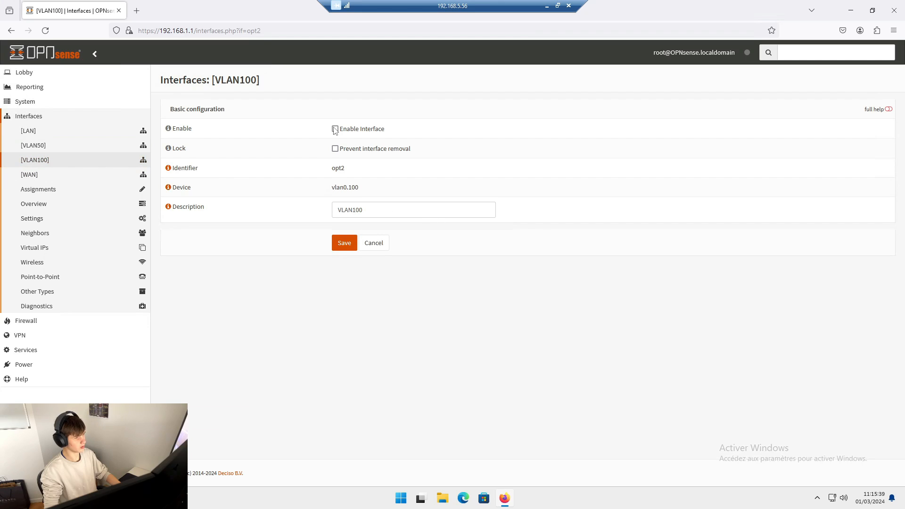
click(335, 129)
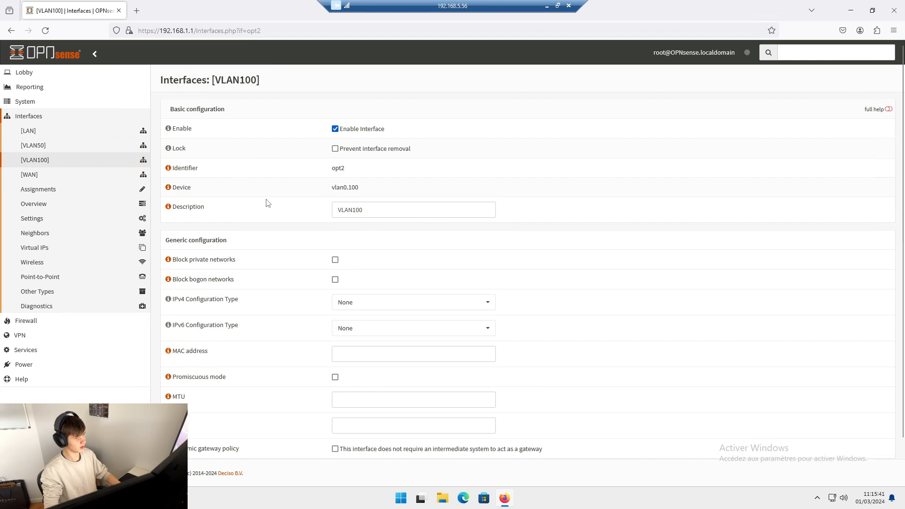
click(371, 304)
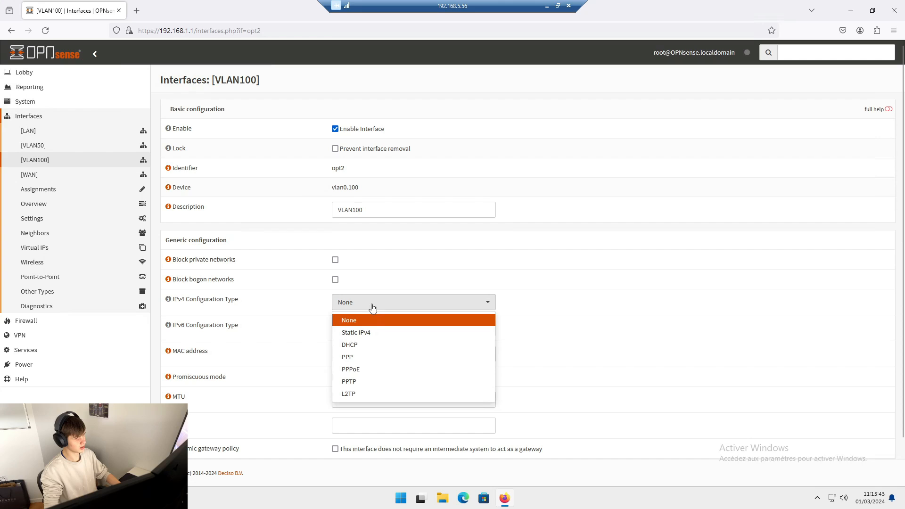
click(376, 335)
- Set the VLAN100 interface's static IPv4 address to 192.168.100.254 with prefix length 24, save the configuration and apply the changes
scroll(287, 358, down, 3)
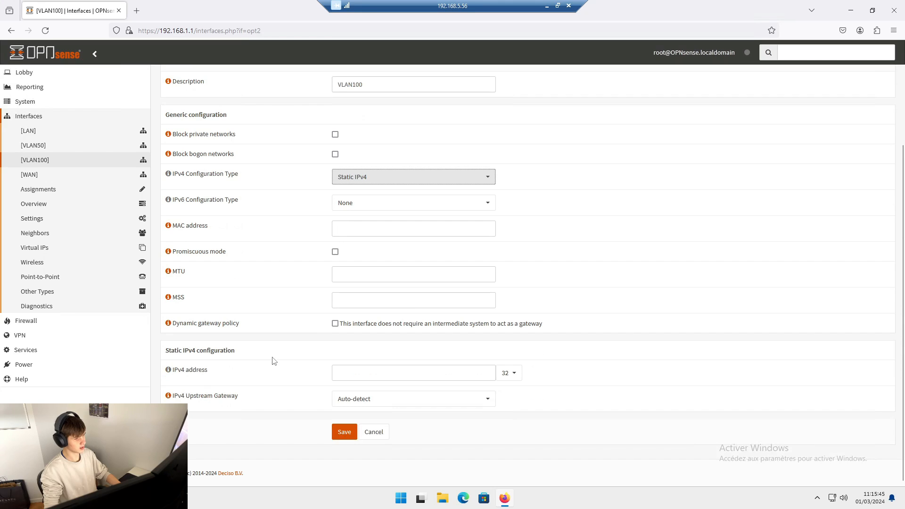
click(334, 373)
text(19)
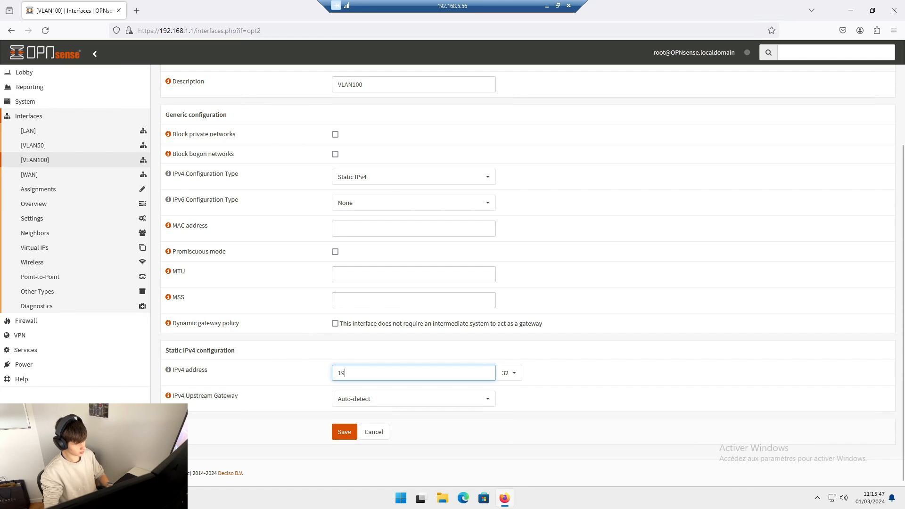
text(2.168.10)
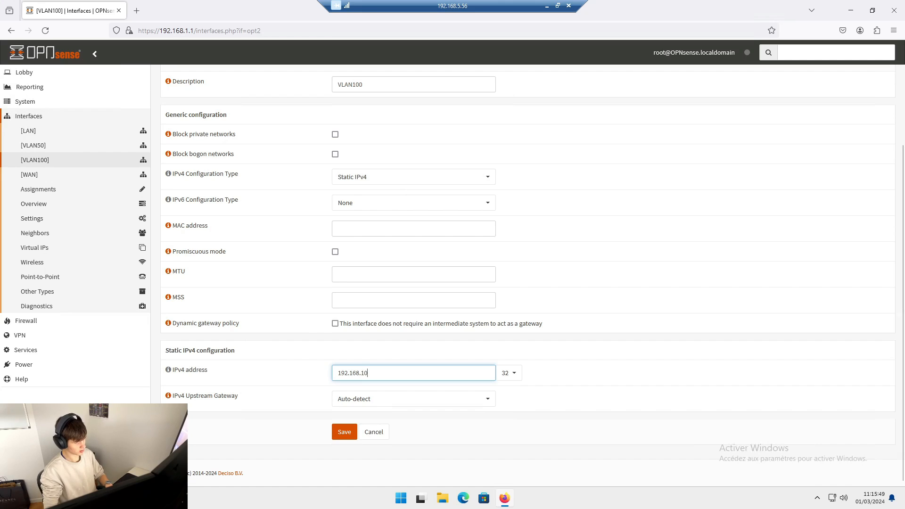
text(0.254)
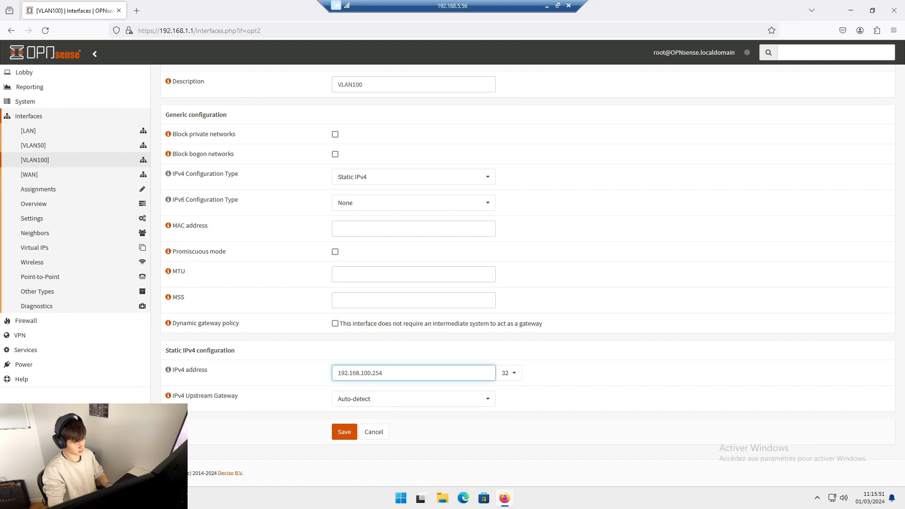
click(515, 374)
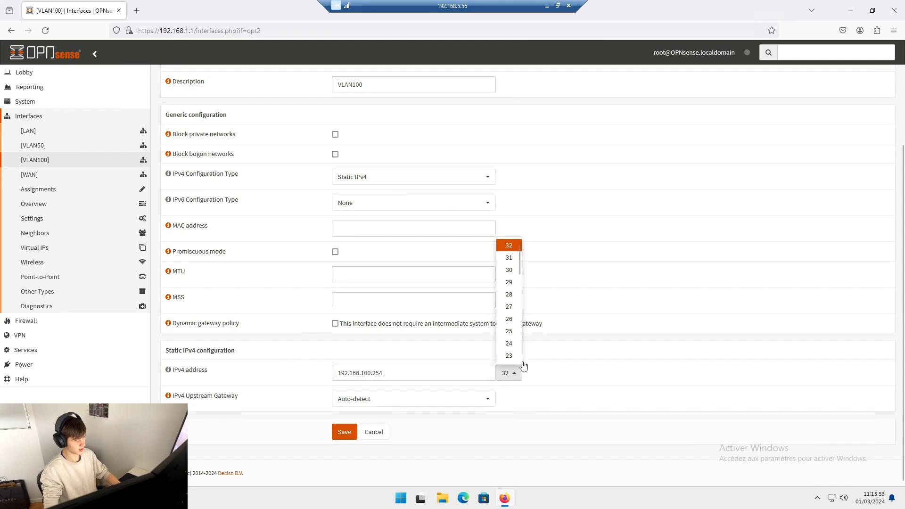
click(508, 343)
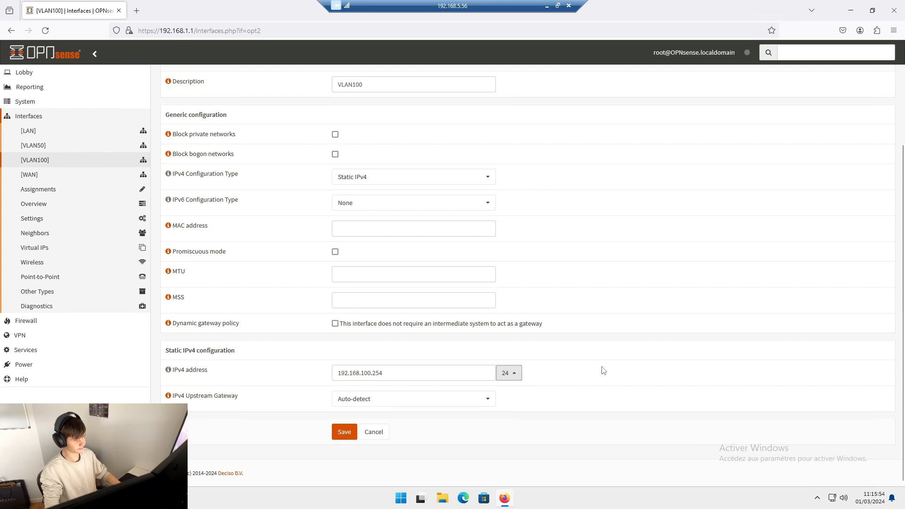
click(343, 432)
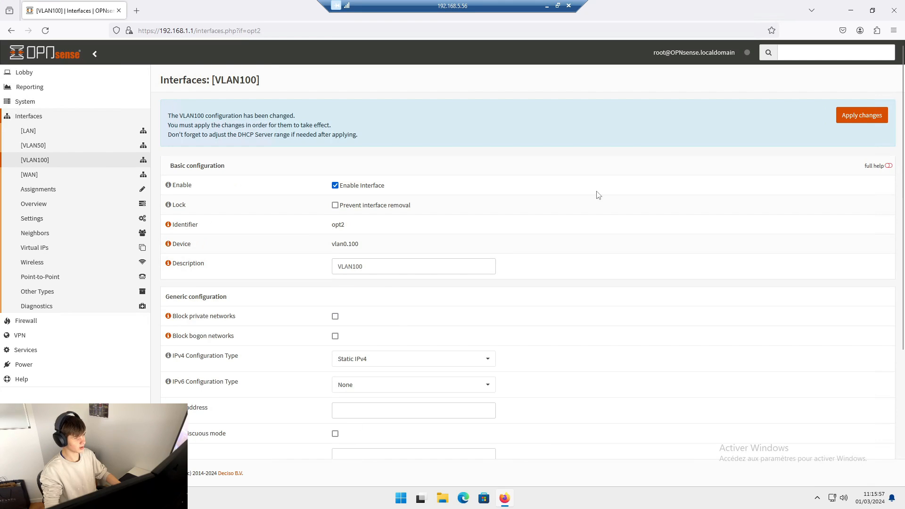
click(847, 120)
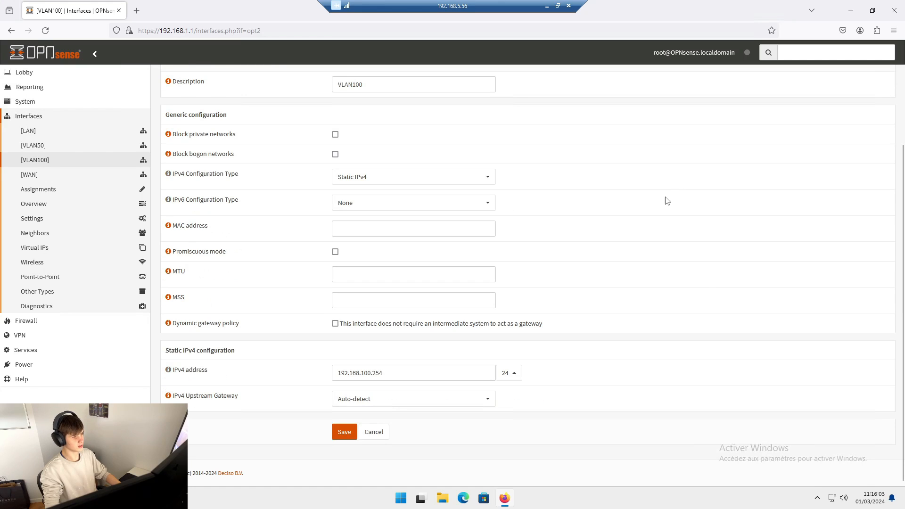
click(40, 146)
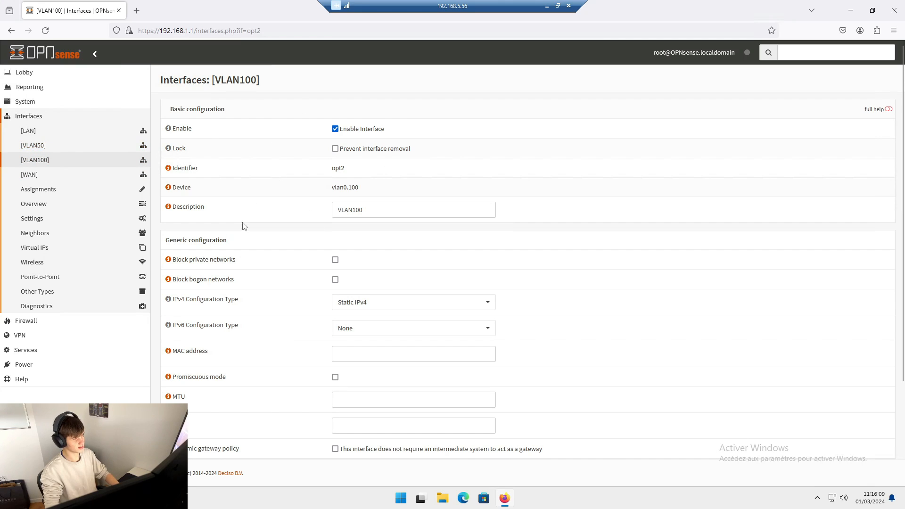
scroll(402, 373, down, 3)
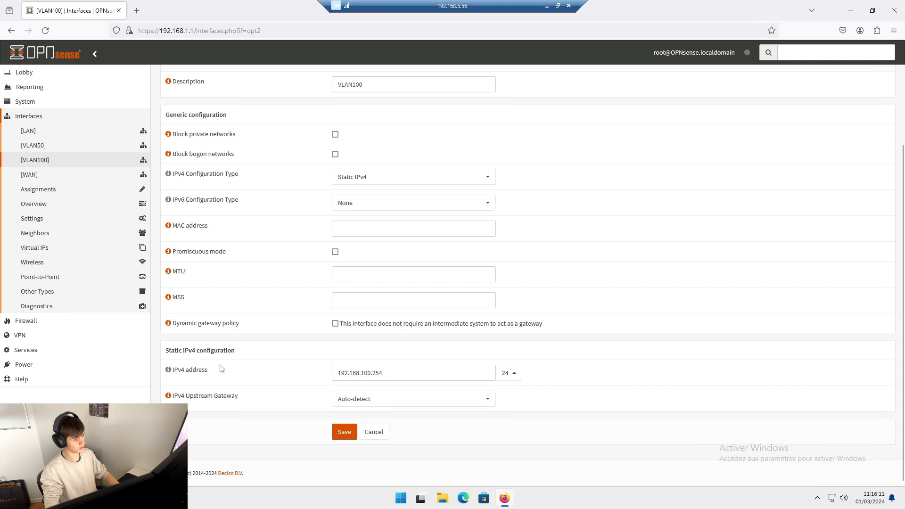
scroll(286, 375, up, 3)
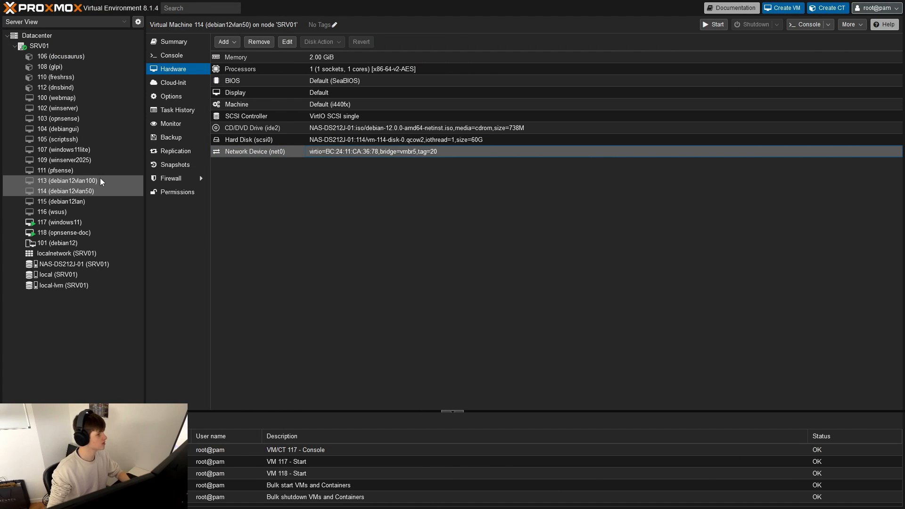
- Switch to Proxmox and set the VLAN tag of virtual machine 113 (debian12vlan100)'s network device to 100
click(76, 180)
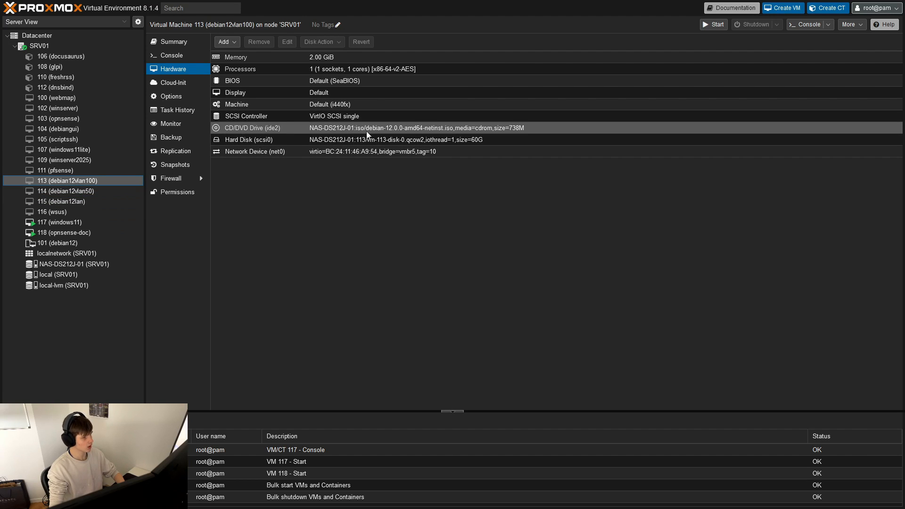
double_click(347, 154)
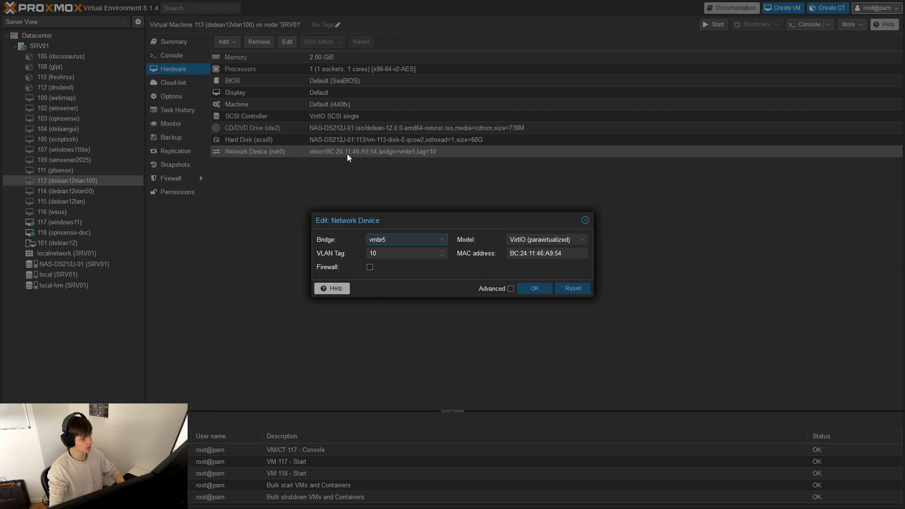
click(395, 251)
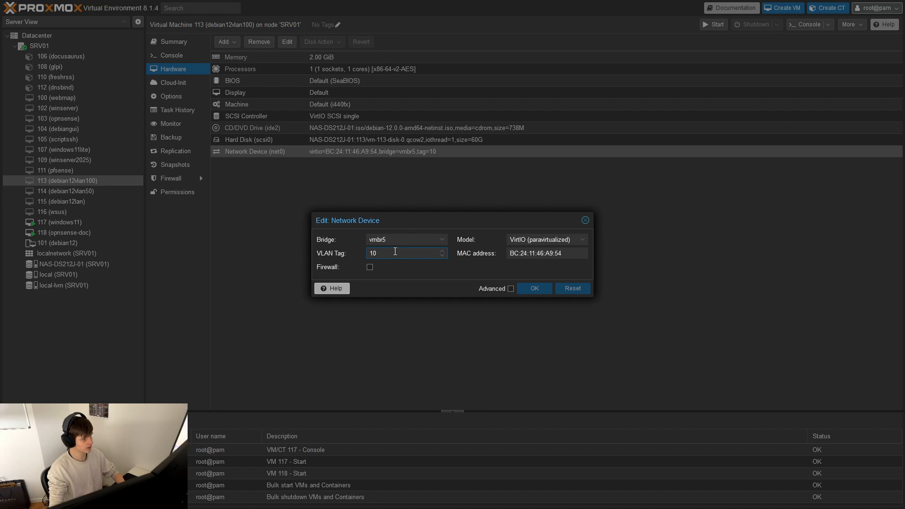
text(0)
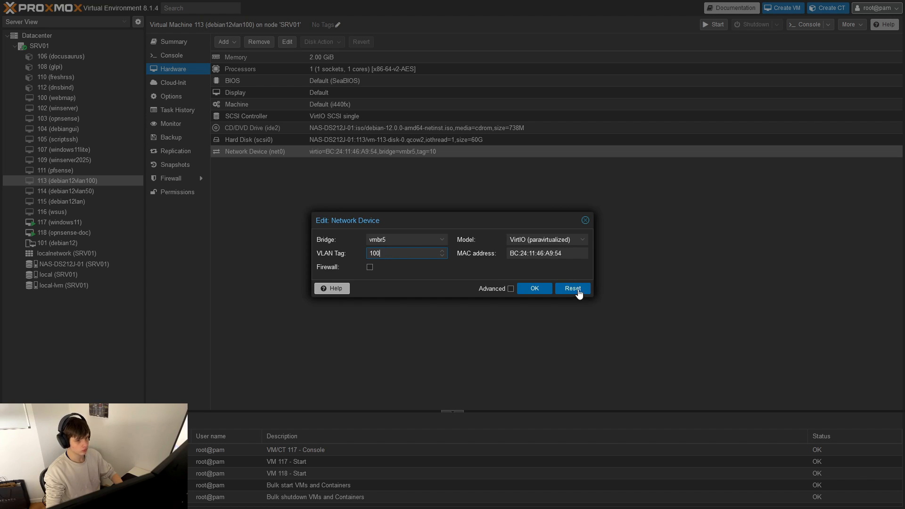
click(538, 290)
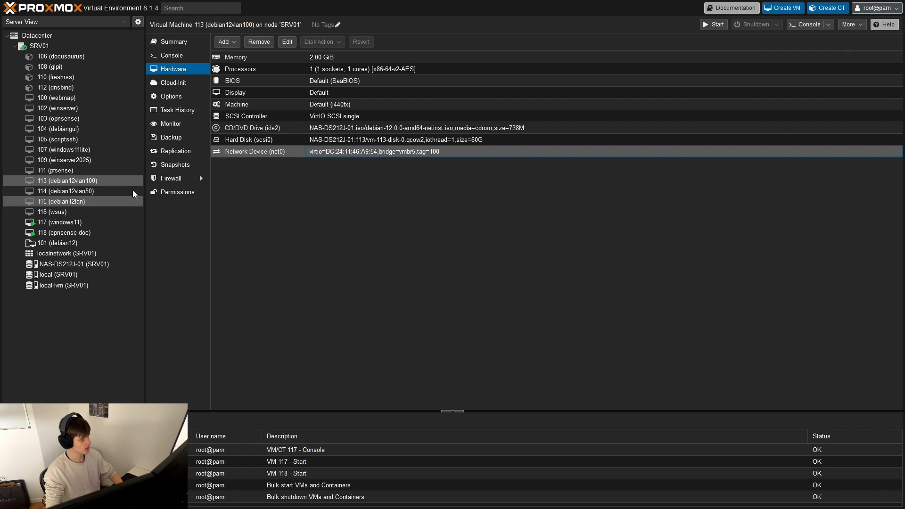
- Set the VLAN tag of virtual machine 114 (debian12vlan50)'s network device to 50, with vmbr5 as its bridge
click(104, 191)
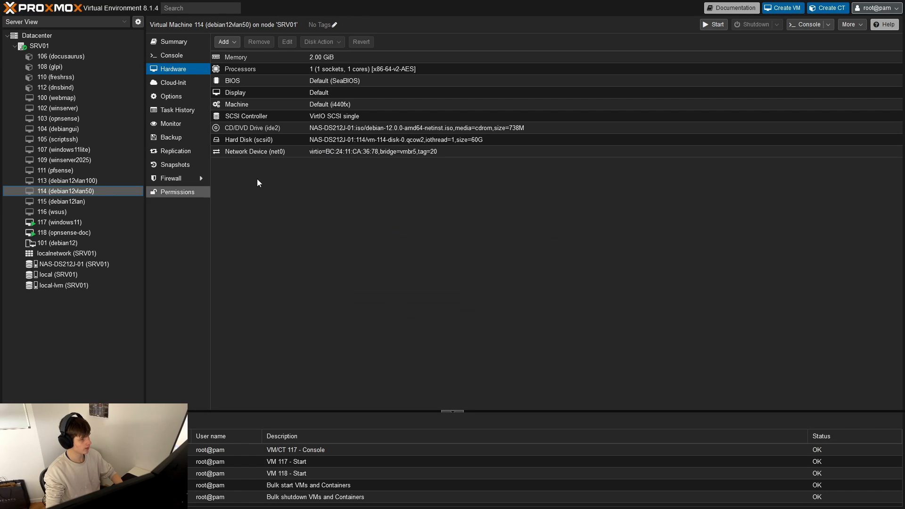
double_click(318, 152)
double_click(415, 253)
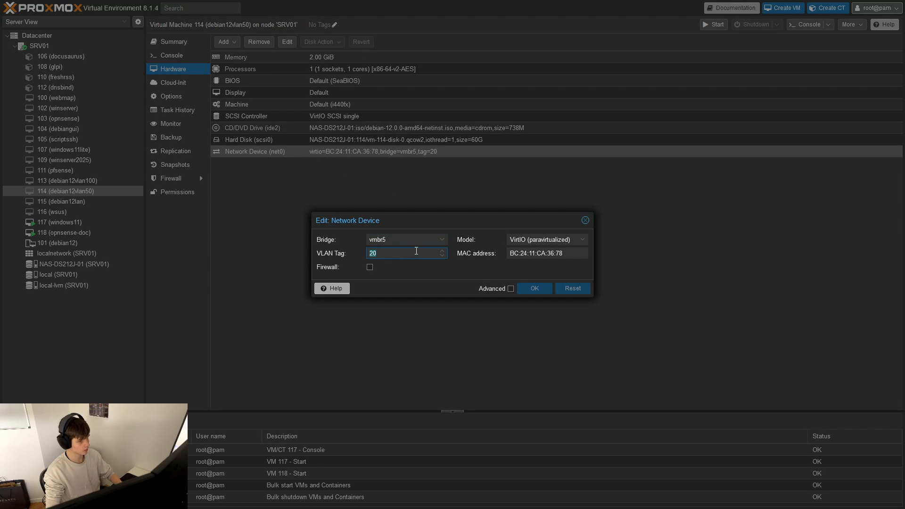
text(50)
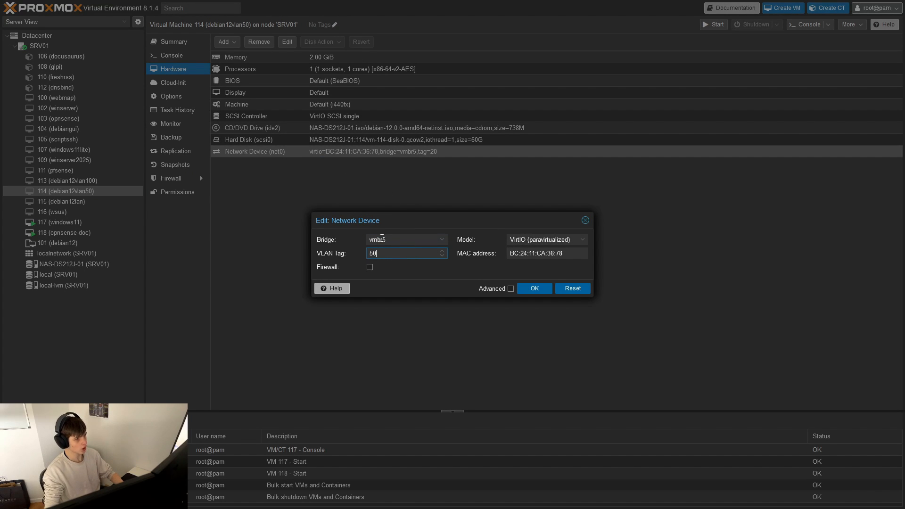
click(381, 239)
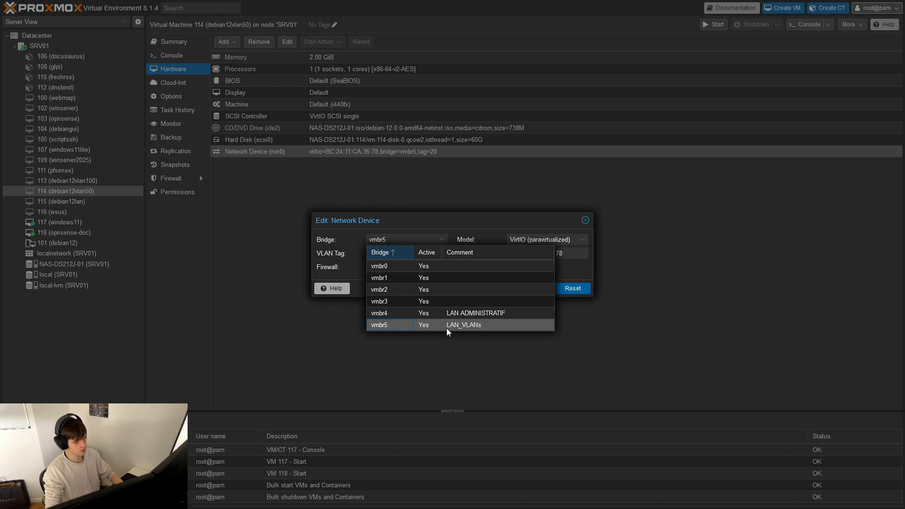
click(395, 333)
click(427, 238)
click(389, 325)
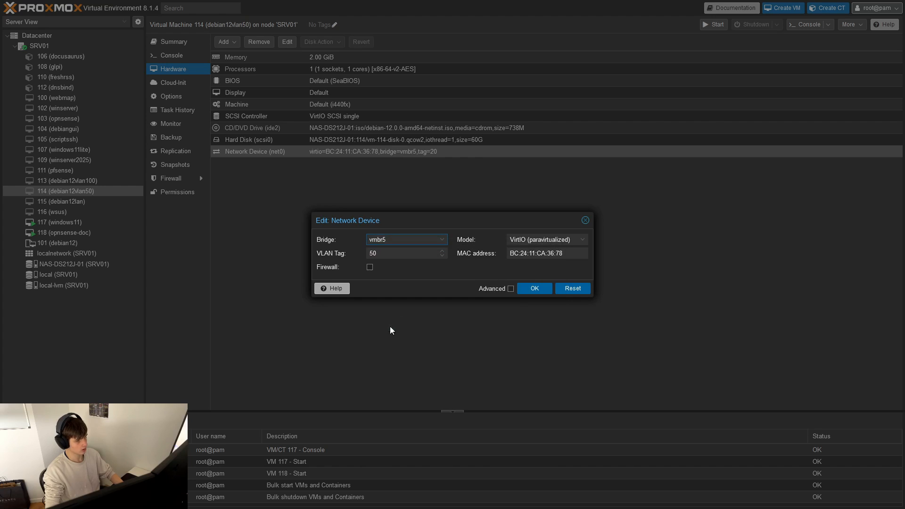
click(534, 288)
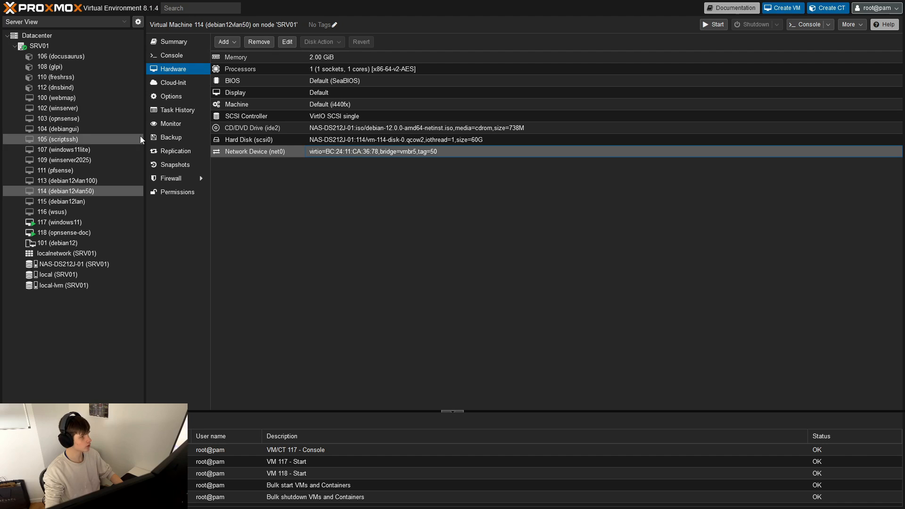
- Start virtual machines 113 (debian12vlan100) and 114 (debian12vlan50)
click(98, 180)
click(197, 62)
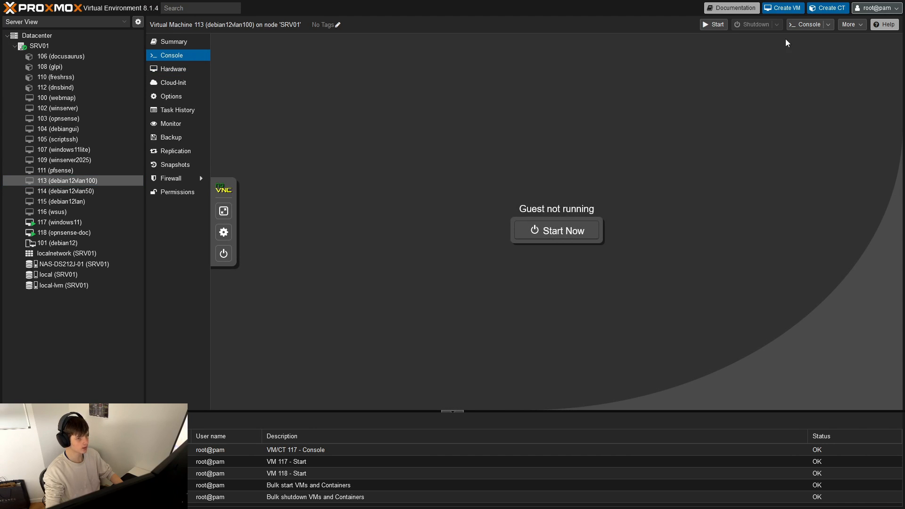
click(111, 191)
click(707, 30)
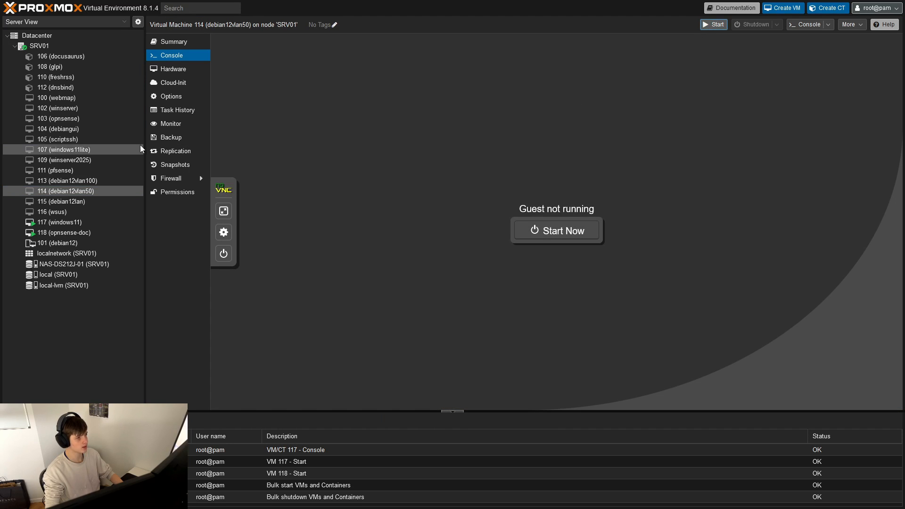
- Boot both Debian machines past GRUB from their consoles and return to the debian12vlan100 console
click(88, 180)
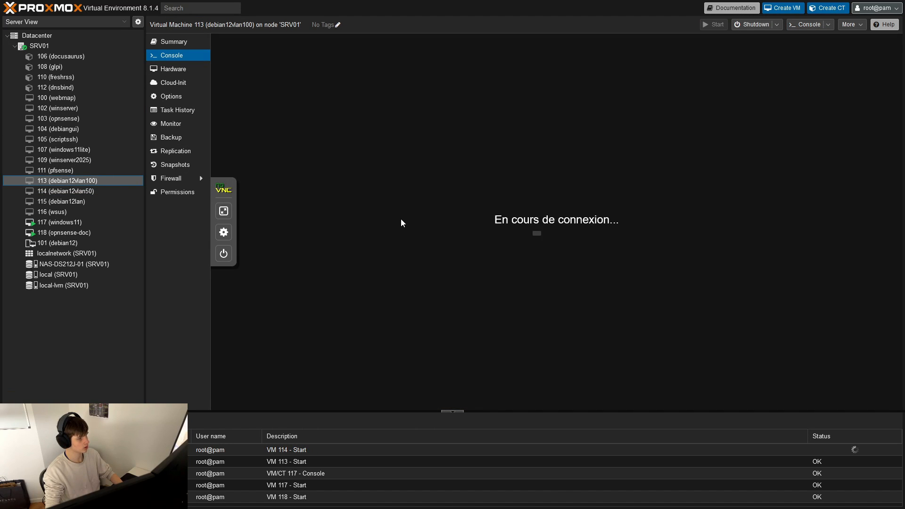
key(Return)
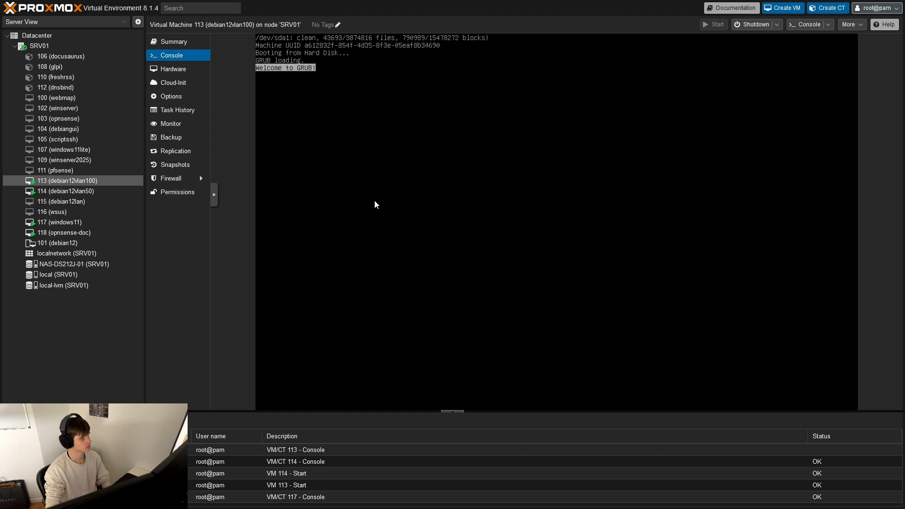
click(109, 191)
double_click(472, 226)
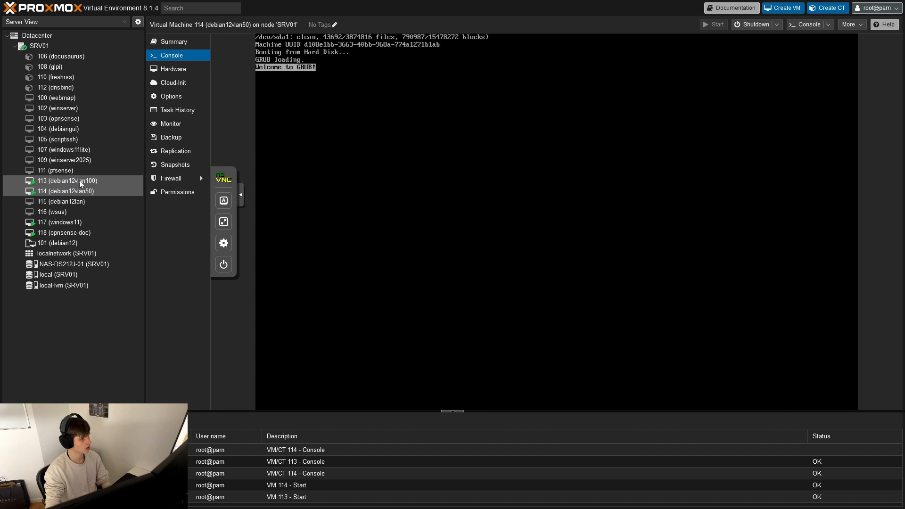
click(79, 180)
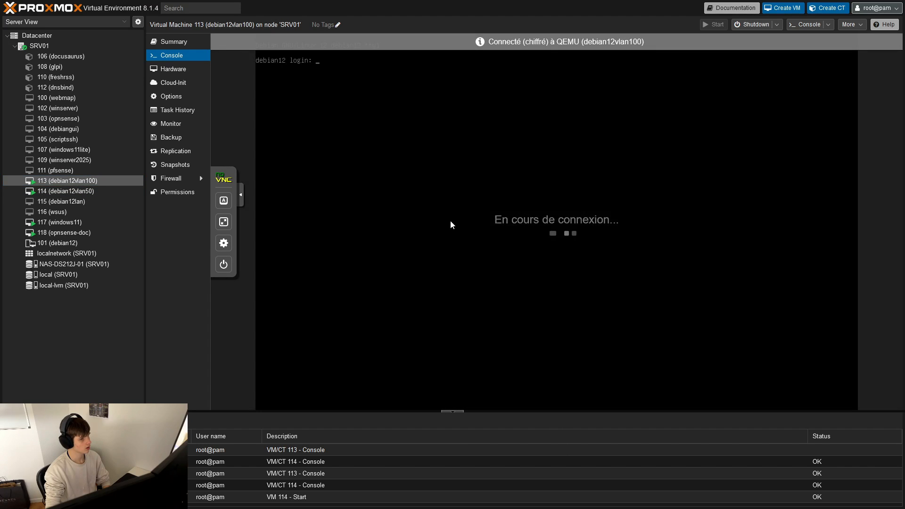
text(root)
key(Return)
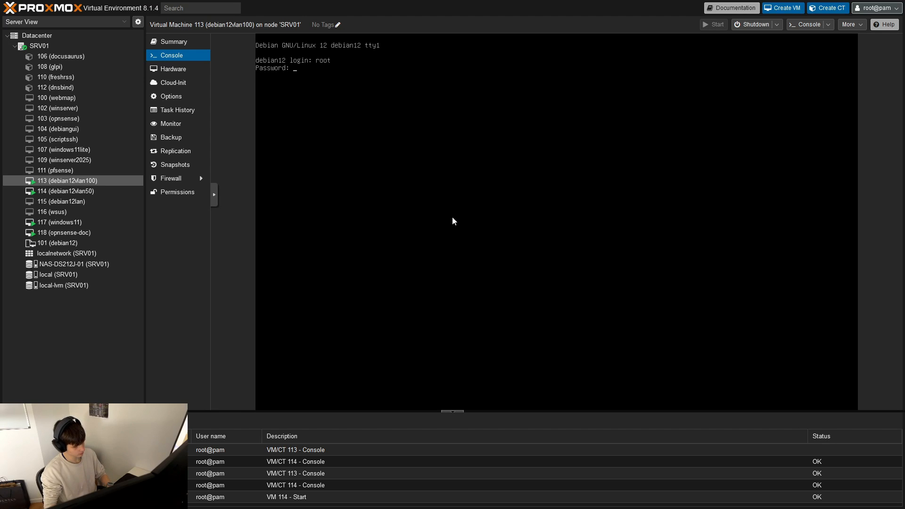
key(ctrl+c)
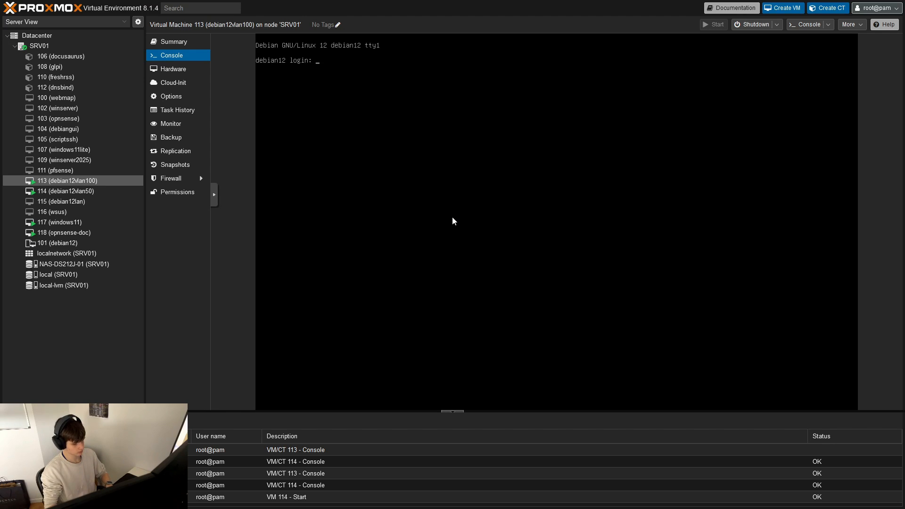
- Log in to the debian12vlan100 console as root with the account password
text(root)
key(Return)
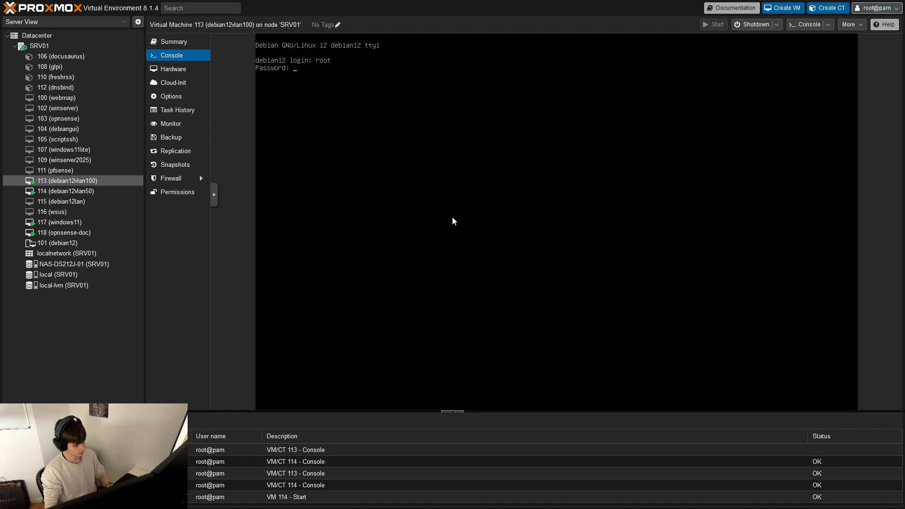
key(Return)
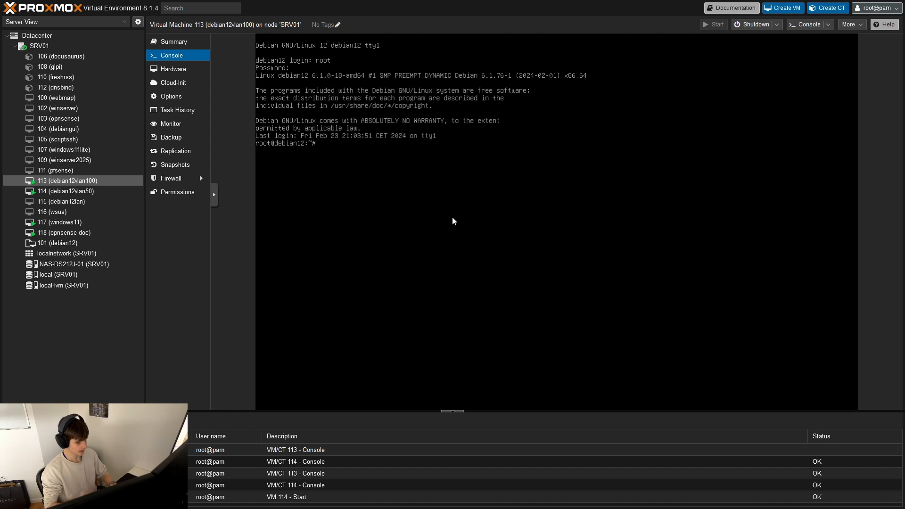
- List the IP addresses of debian12vlan100 with ip a and open /etc/network/interfaces in nano
text(ip a)
key(Return)
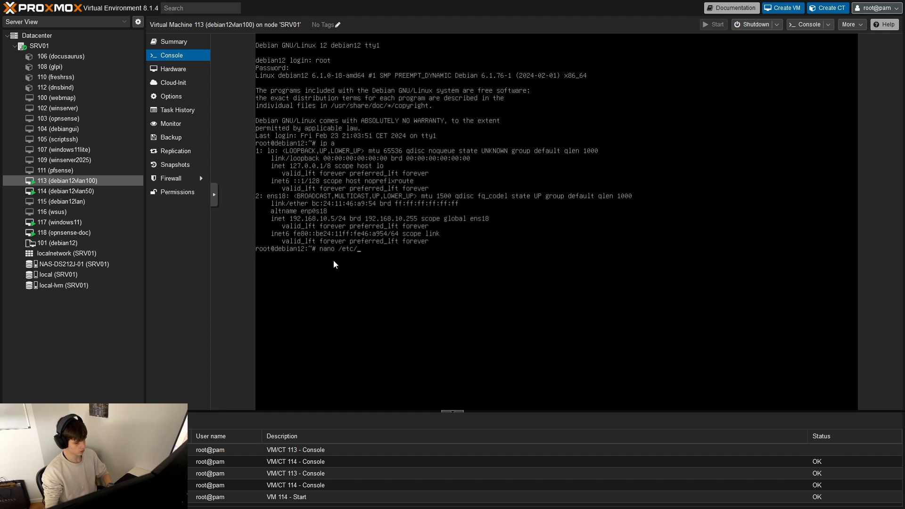
text(nano /etc/network)
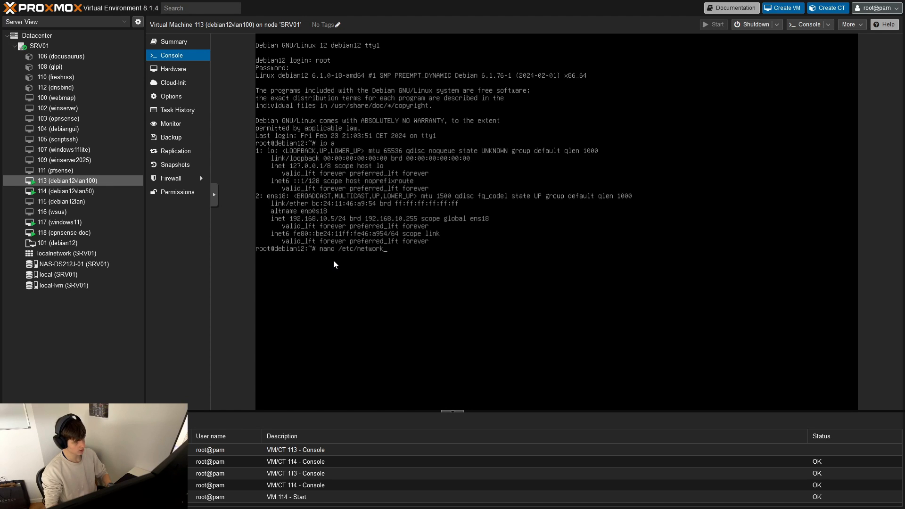
text(/i)
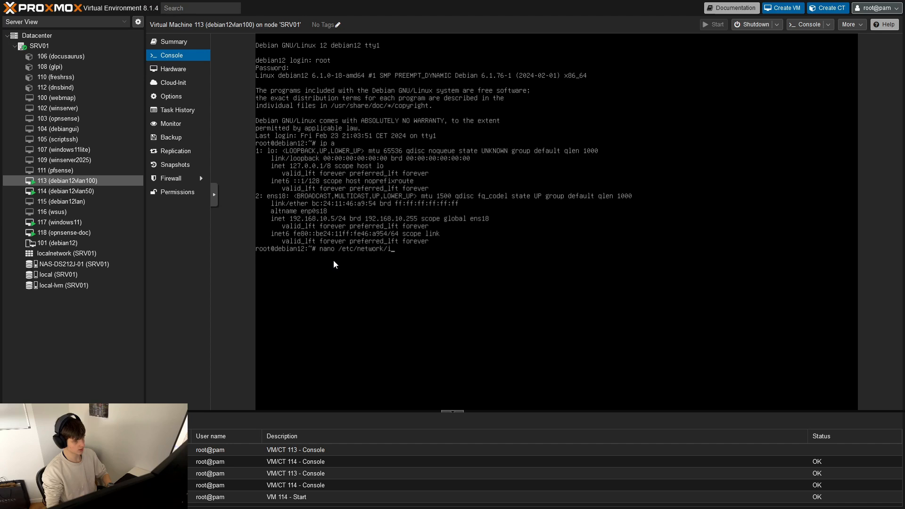
text(nterfaces)
key(Return)
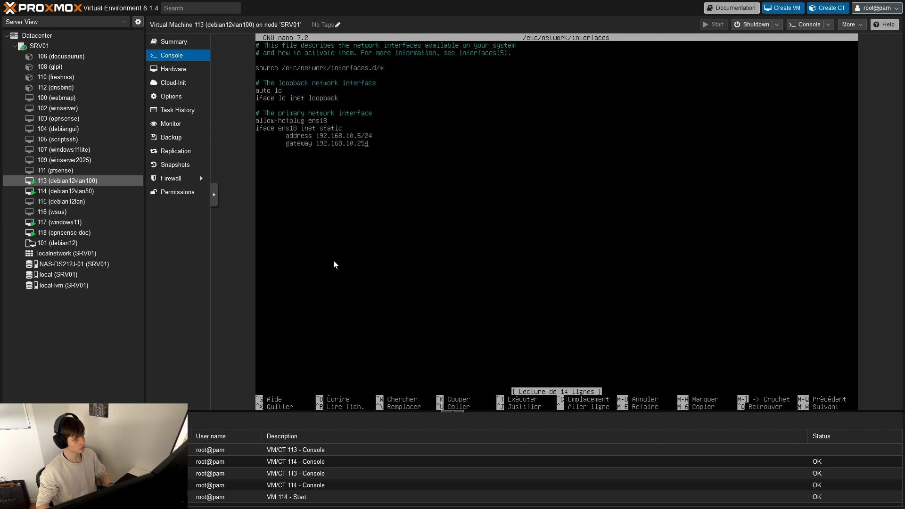
- Set the ens18 gateway to 192.168.100.254 and the address to 192.168.100.5/24, saving the file and exiting nano
key(Left)
key(Left)
key(Left)
key(BackSpace)
key(BackSpace)
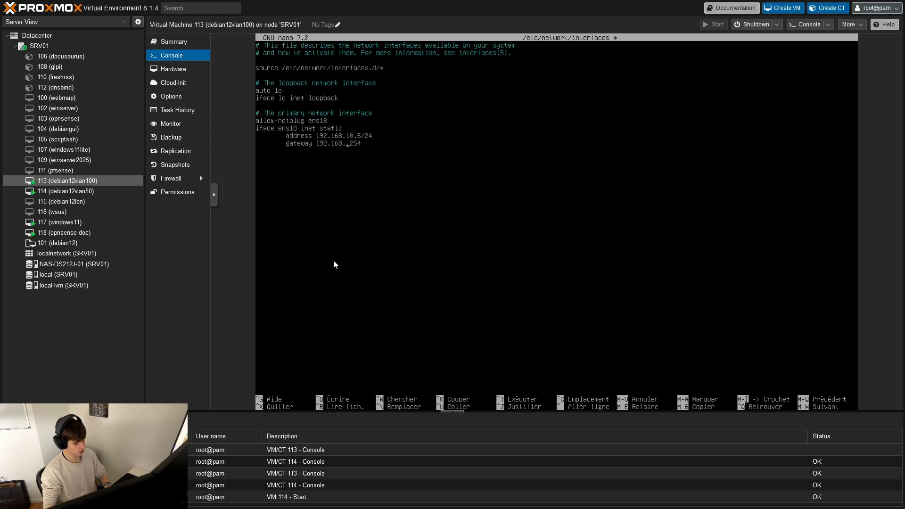
text(100)
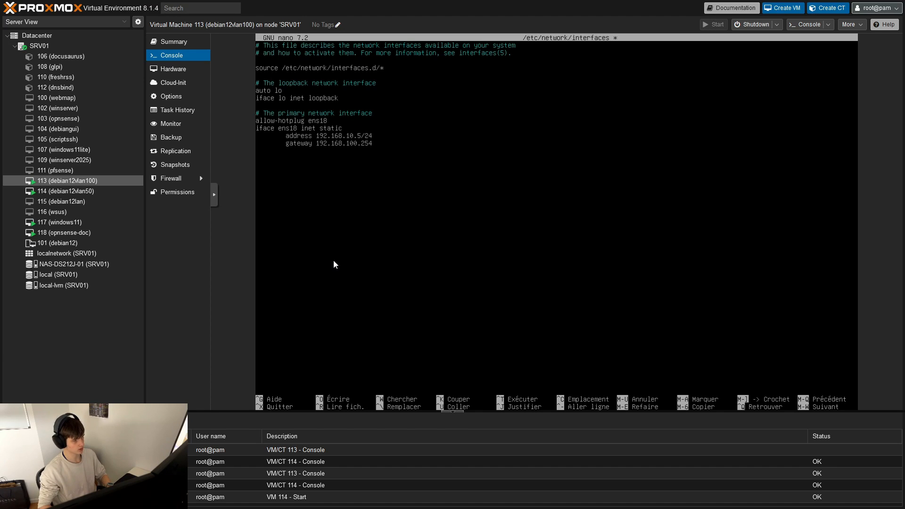
key(Up)
key(Left)
text(0)
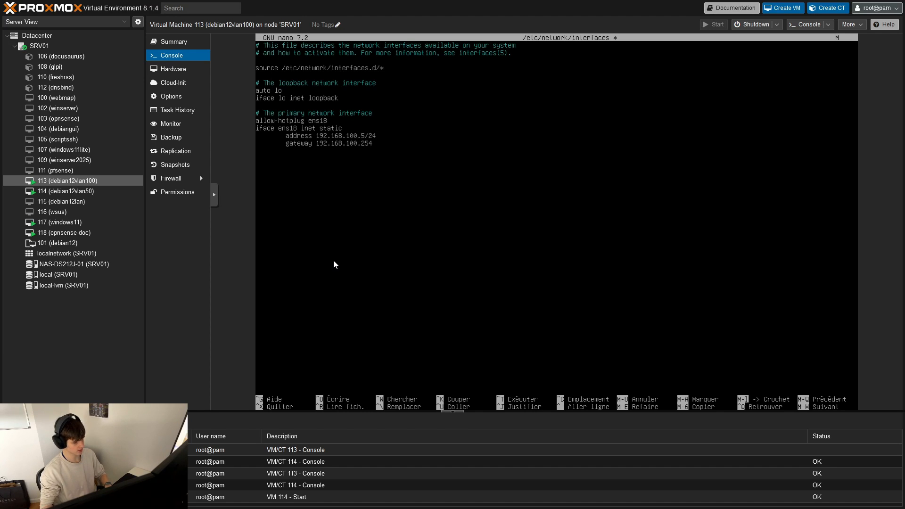
key(ctrl+s)
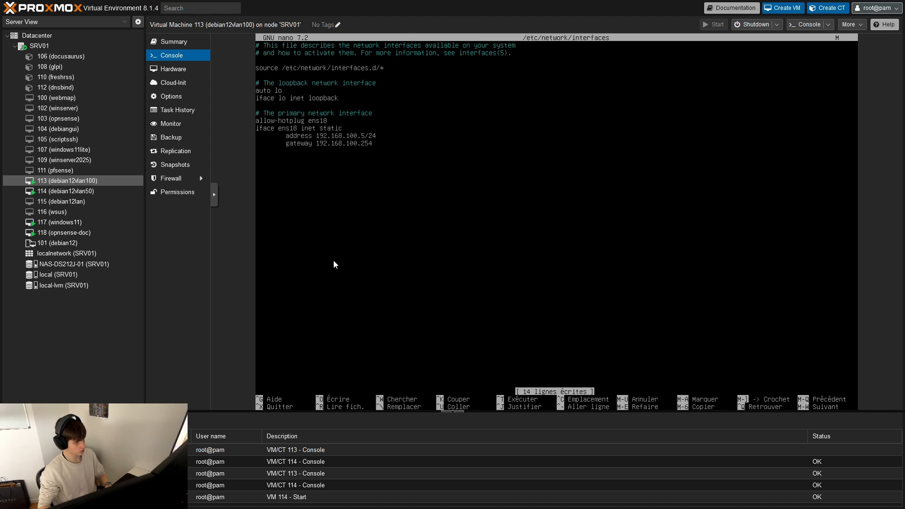
key(ctrl+x)
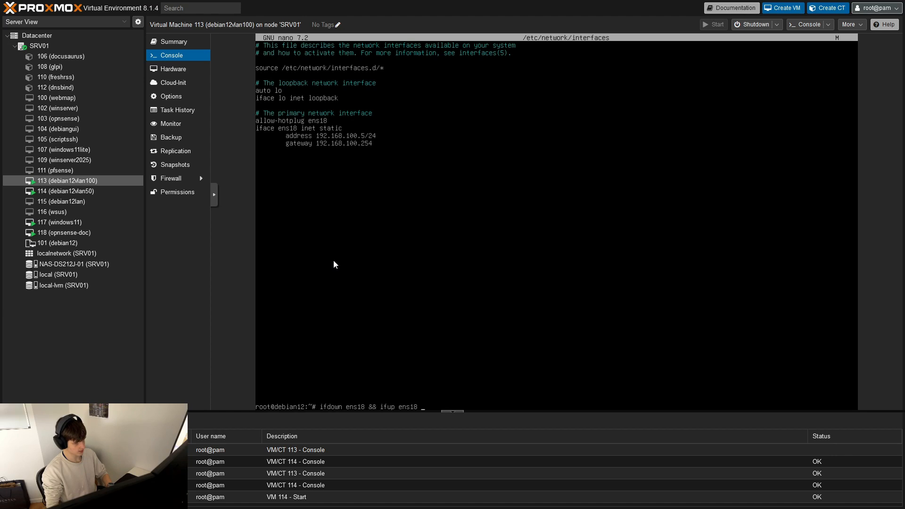
- Restart debian12vlan100's network interface with ifdown ens18 && ifup ens18 and list its IP addresses
key(Return)
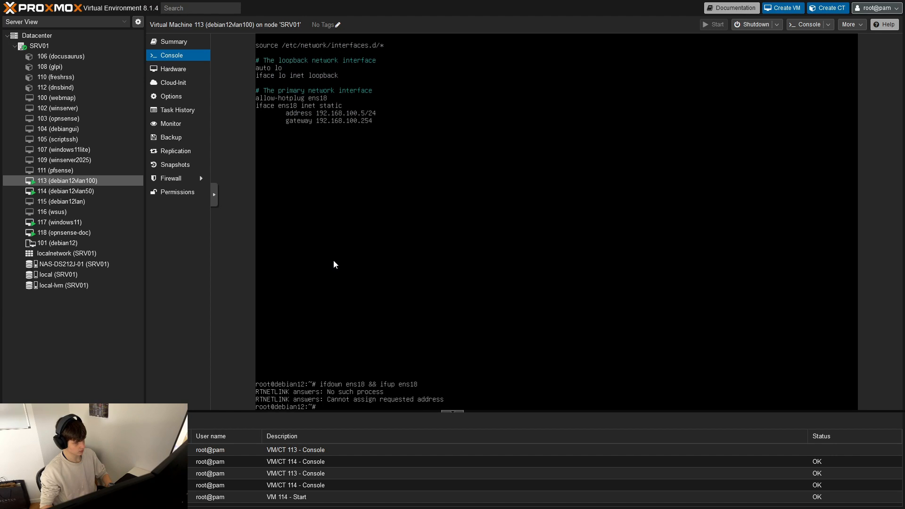
text(ip a)
key(Return)
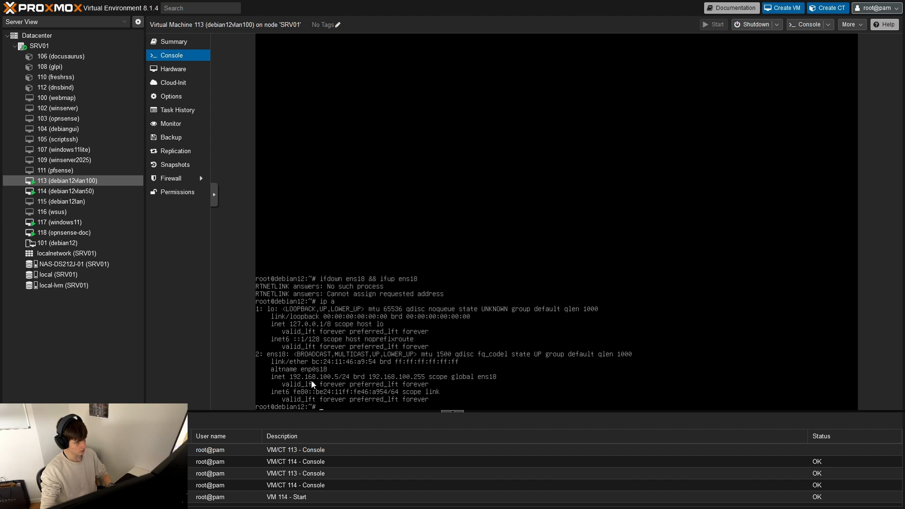
- Log in to the debian12vlan50 console of virtual machine 114 as root with the account password
click(66, 191)
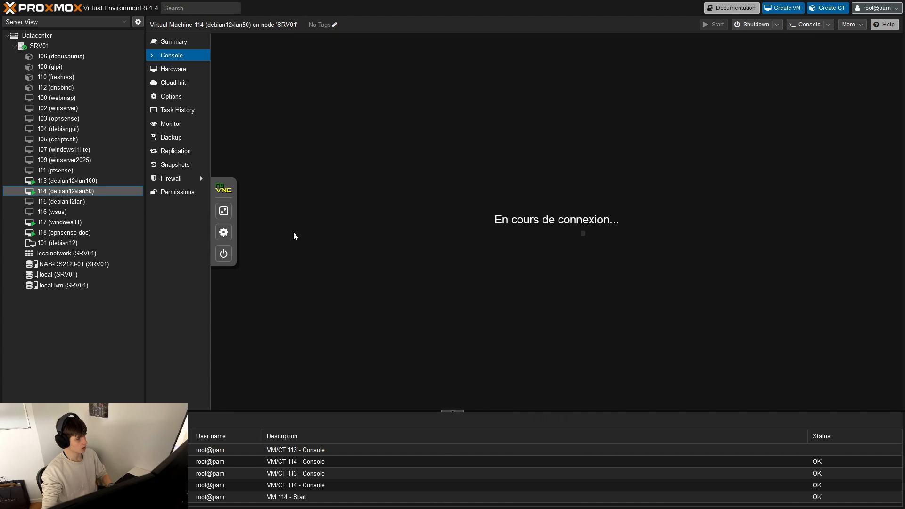
text(root)
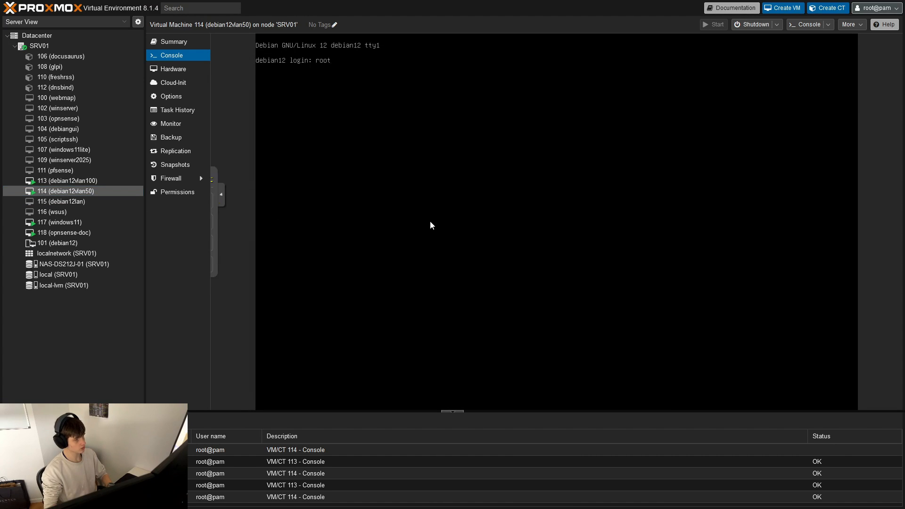
key(Return)
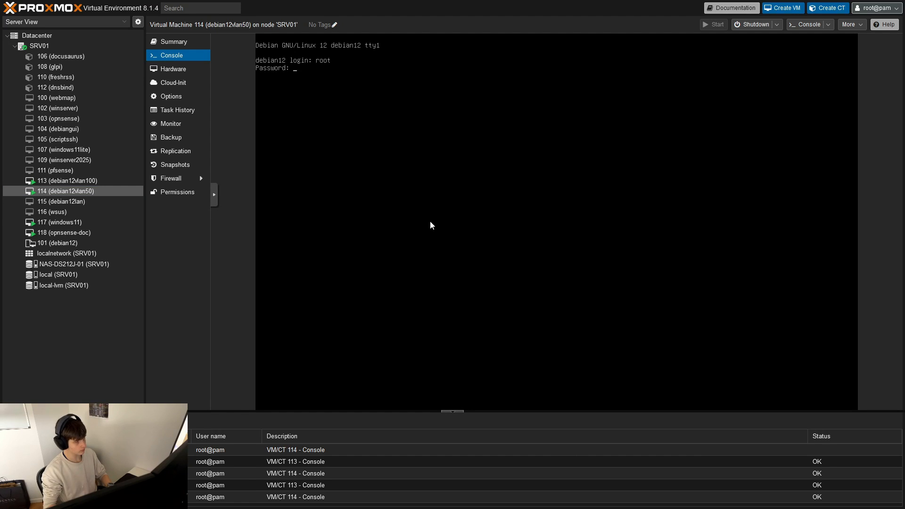
key(Return)
- Open /etc/network/interfaces in nano on debian12vlan50
text(nano /etc/net)
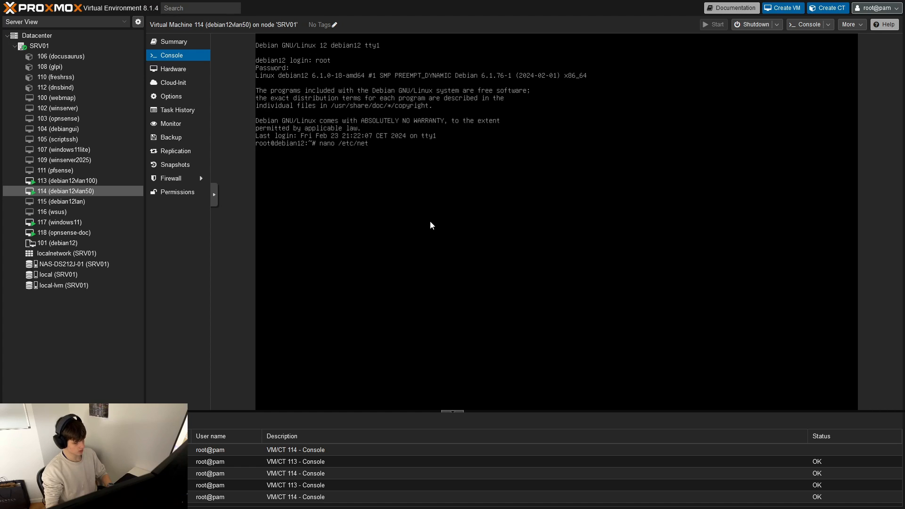
text(work/in)
key(Tab)
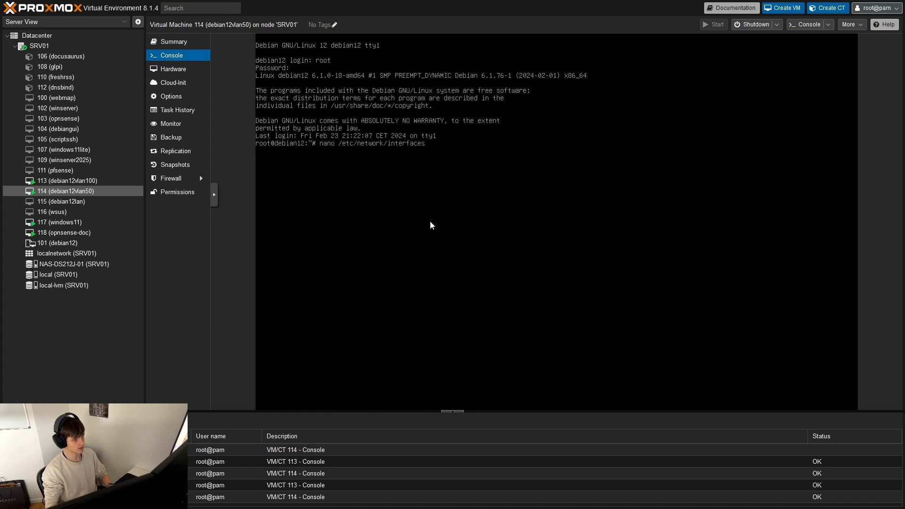
key(Return)
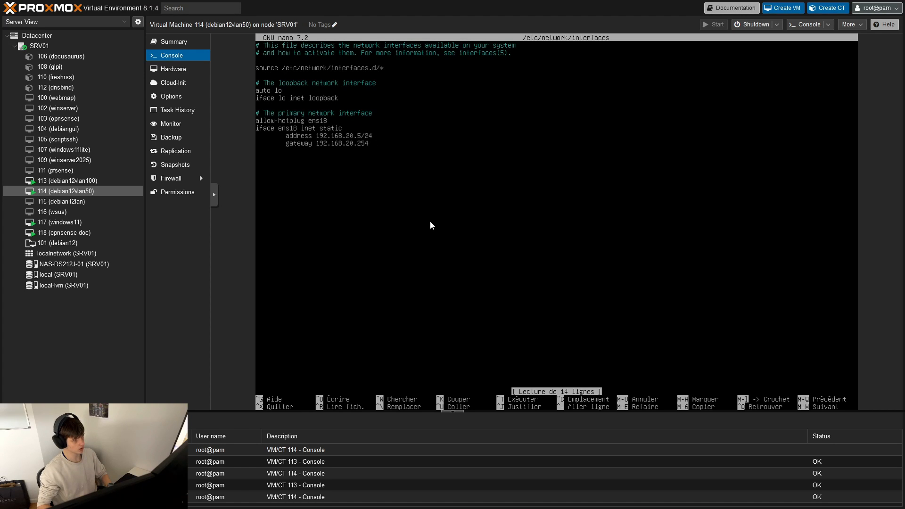
- Set the ens18 gateway to 192.168.50.254 and the address to 192.168.50.5/24, saving the file and exiting nano
key(Left)
key(Left)
key(Left)
key(Left)
key(Left)
key(BackSpace)
key(BackSpace)
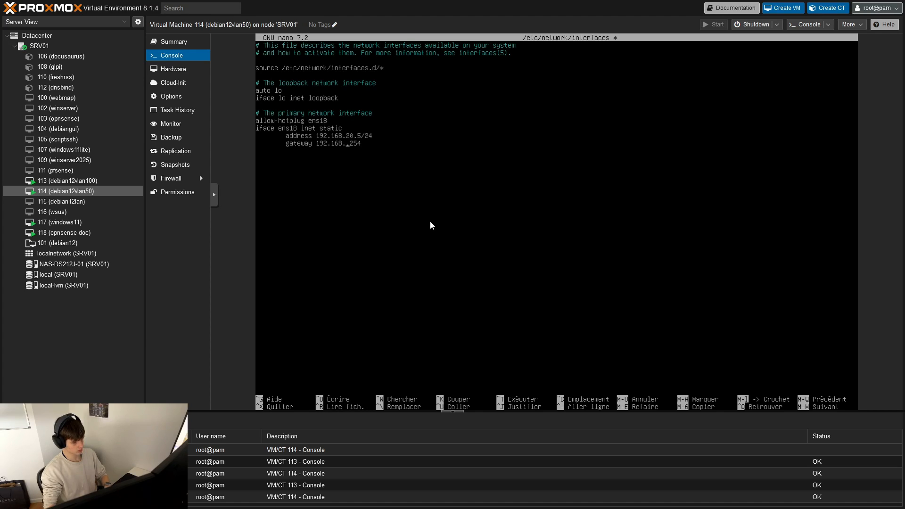
text(50)
key(Up)
key(BackSpace)
key(BackSpace)
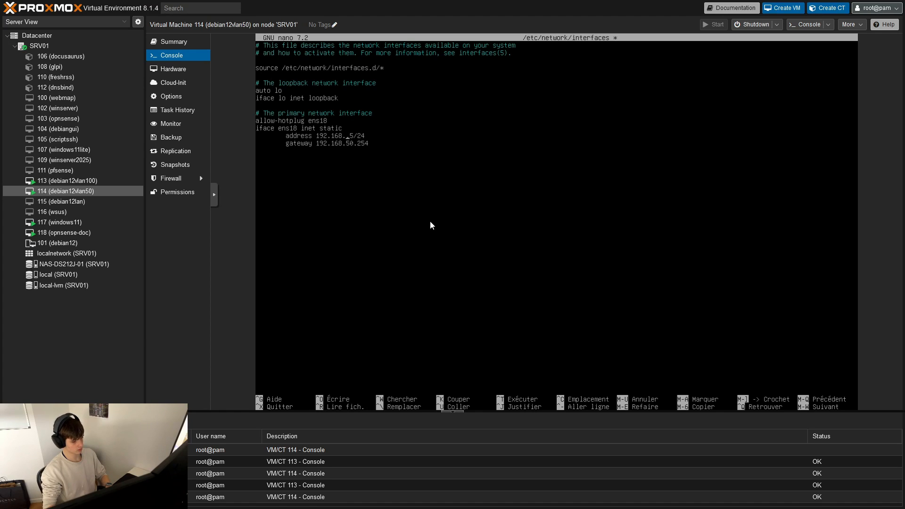
text(50)
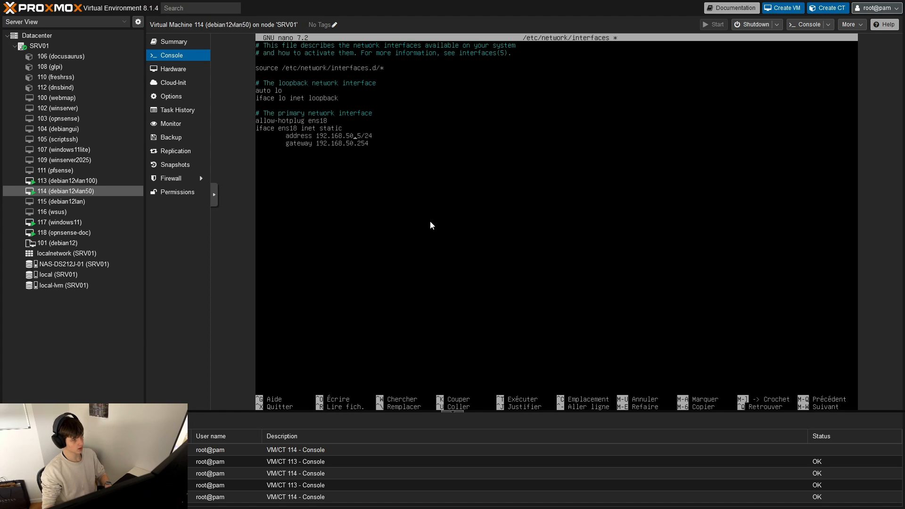
key(ctrl+s)
key(ctrl+x)
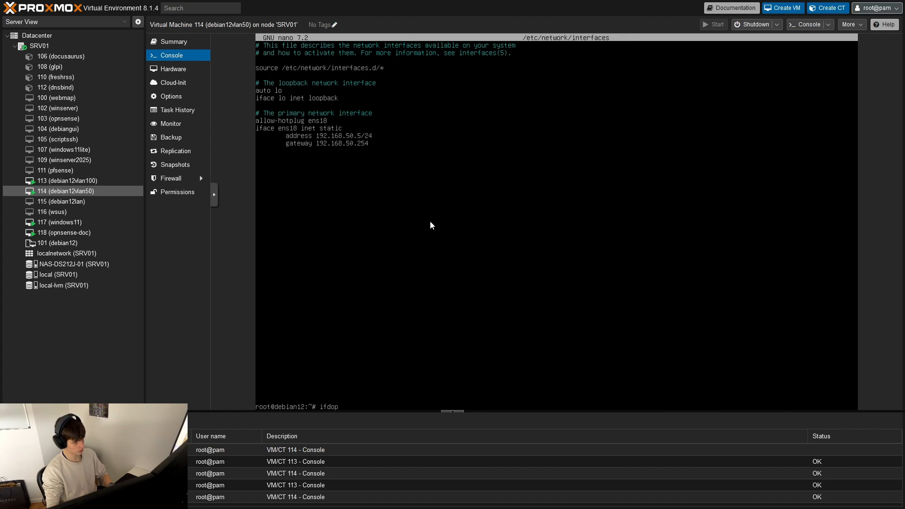
- Restart debian12vlan50's network interface with ifdown ens18 && ifup ens18 and list its IP addresses
text(ifdown ens18 @)
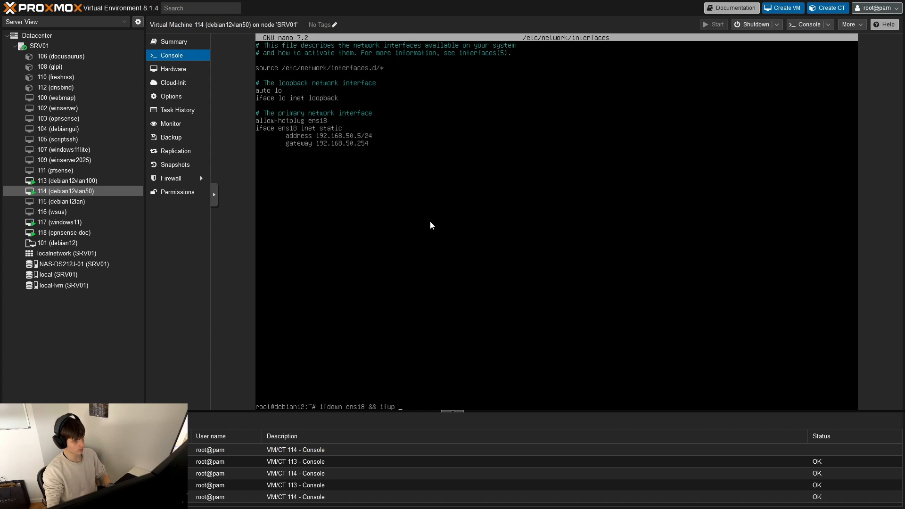
key(Return)
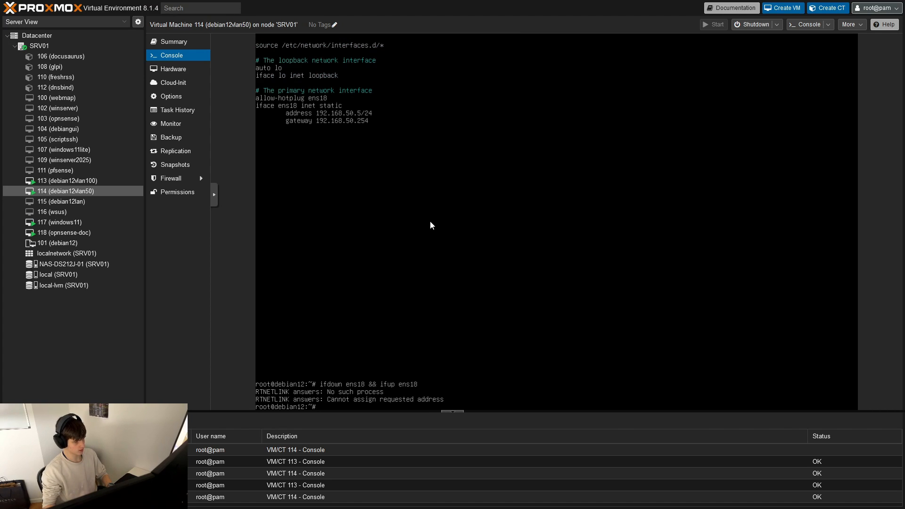
text(ip a)
key(Return)
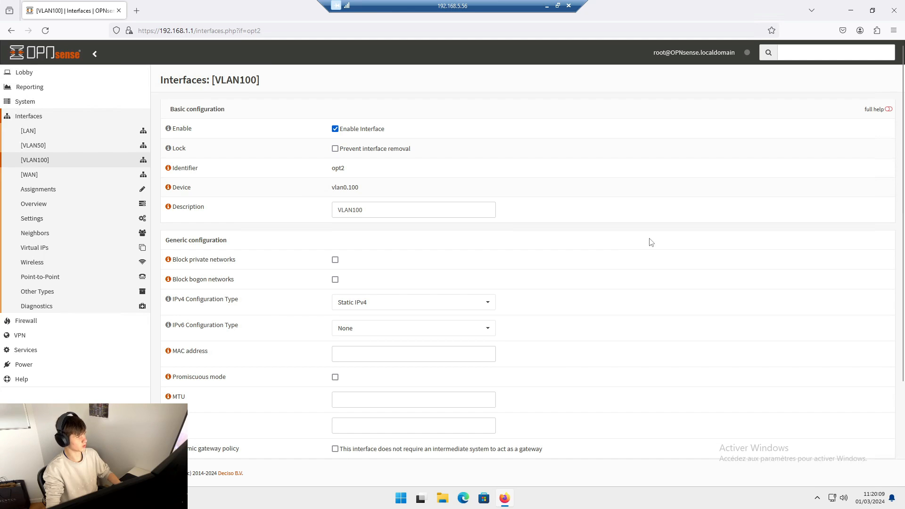
- Switch to OPNsense and open the firewall rules of the VLAN50 interface
scroll(579, 224, down, 2)
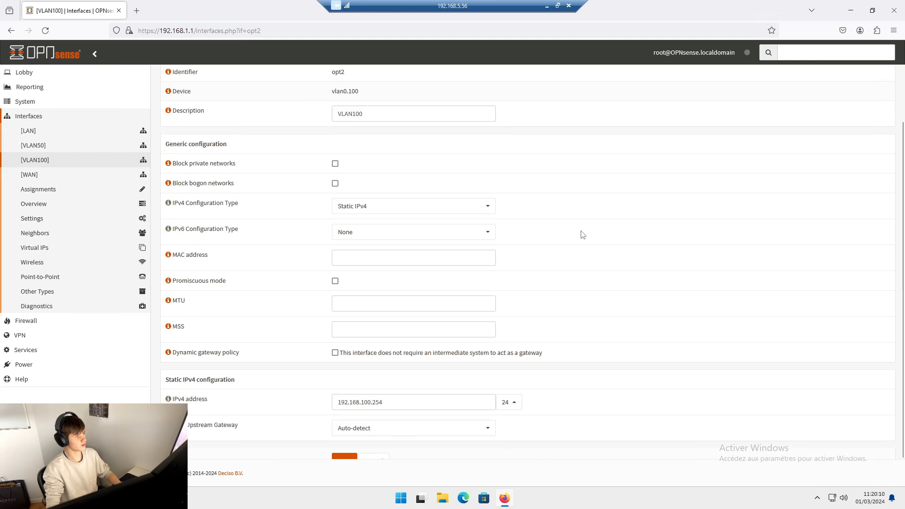
scroll(583, 235, up, 2)
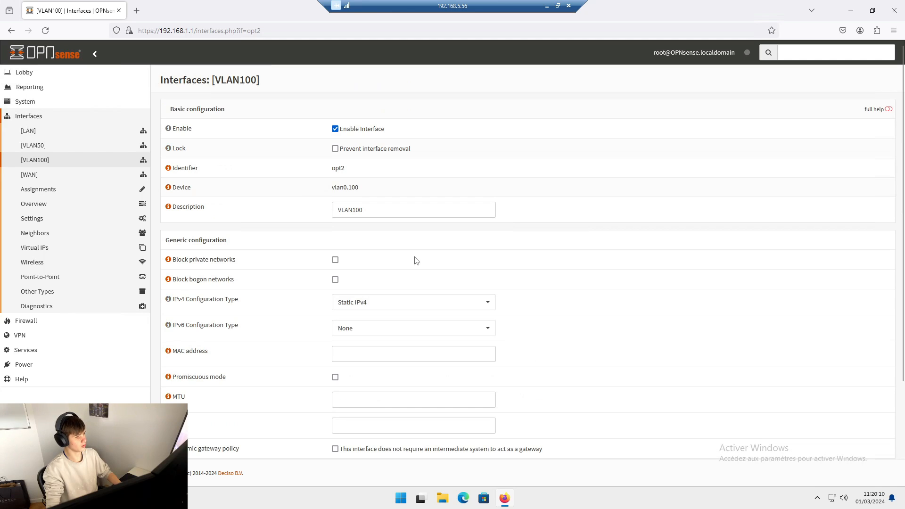
click(30, 116)
click(37, 131)
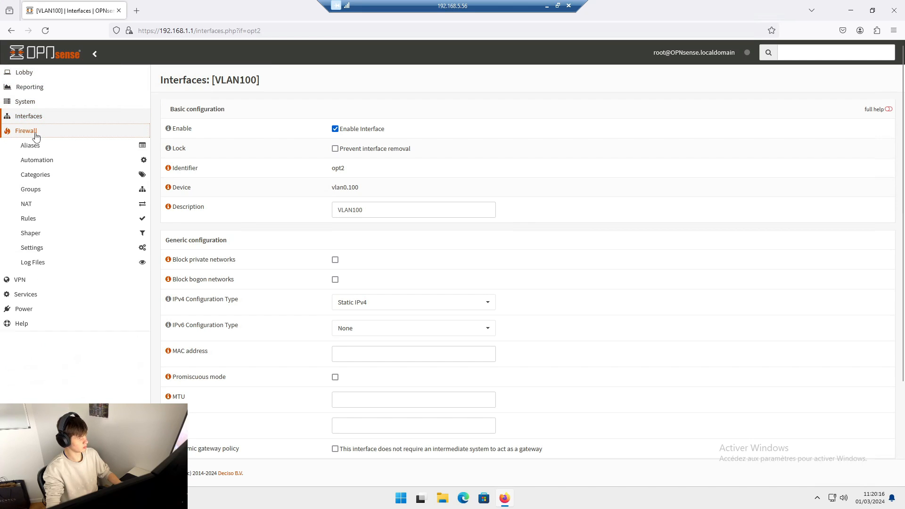
click(34, 219)
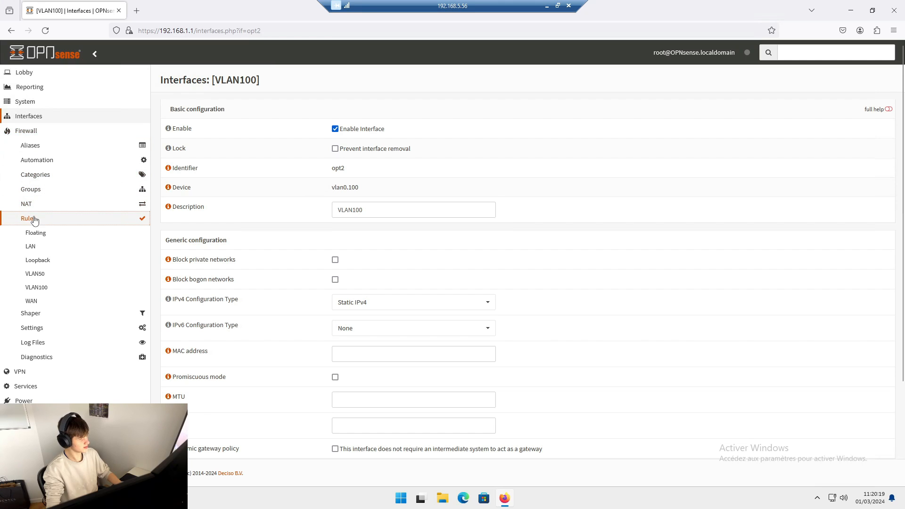
click(37, 275)
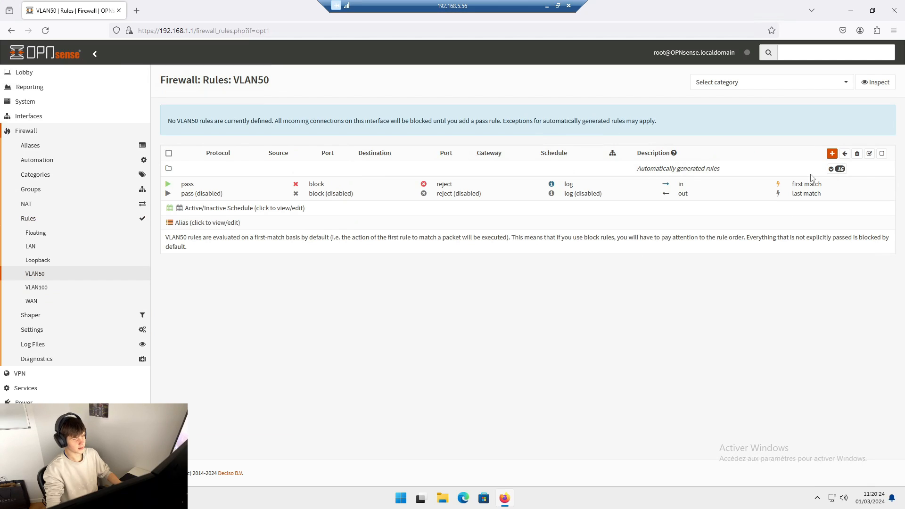
- Add and save a VLAN50 firewall rule passing inbound IPv4 traffic of any protocol from any source to any destination
click(832, 156)
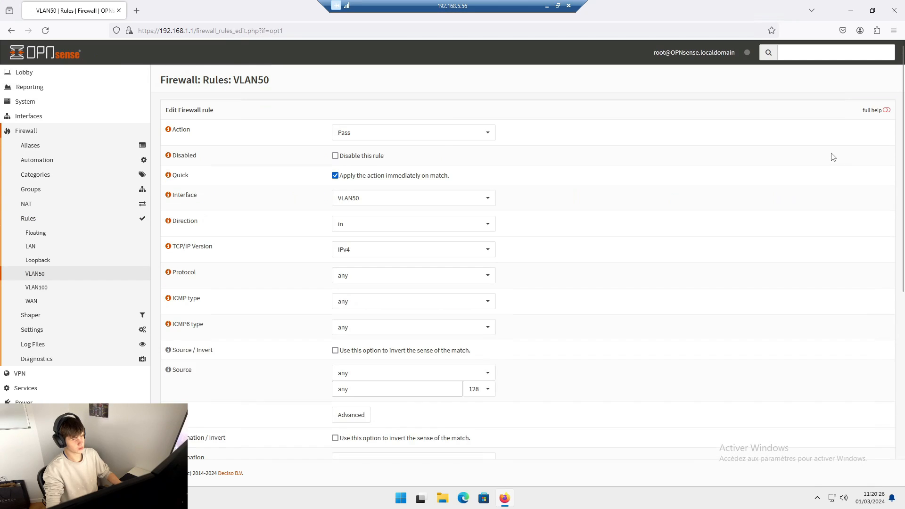
click(369, 118)
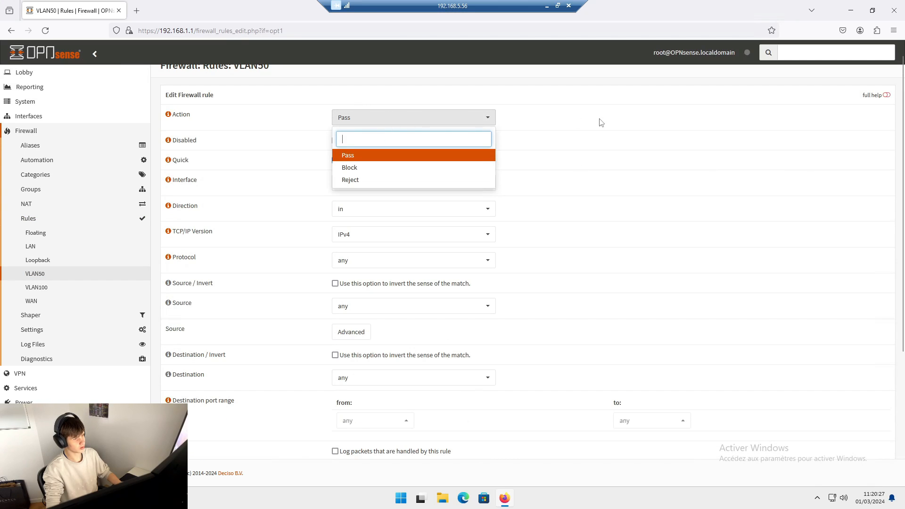
click(559, 116)
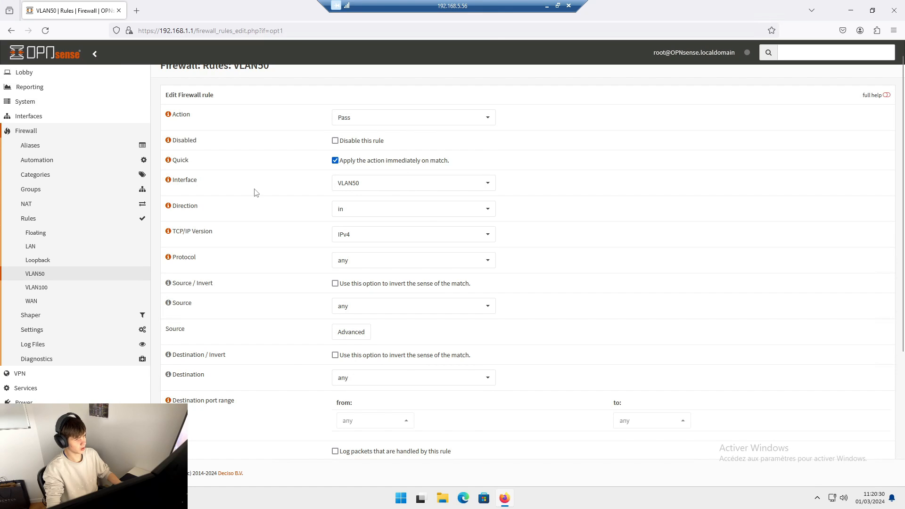
scroll(258, 230, down, 4)
scroll(304, 313, up, 4)
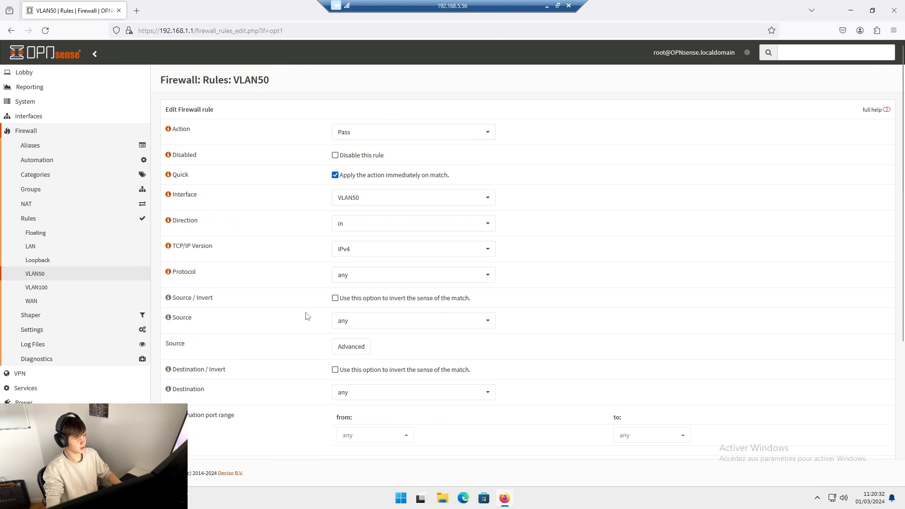
scroll(306, 317, down, 4)
scroll(280, 371, up, 4)
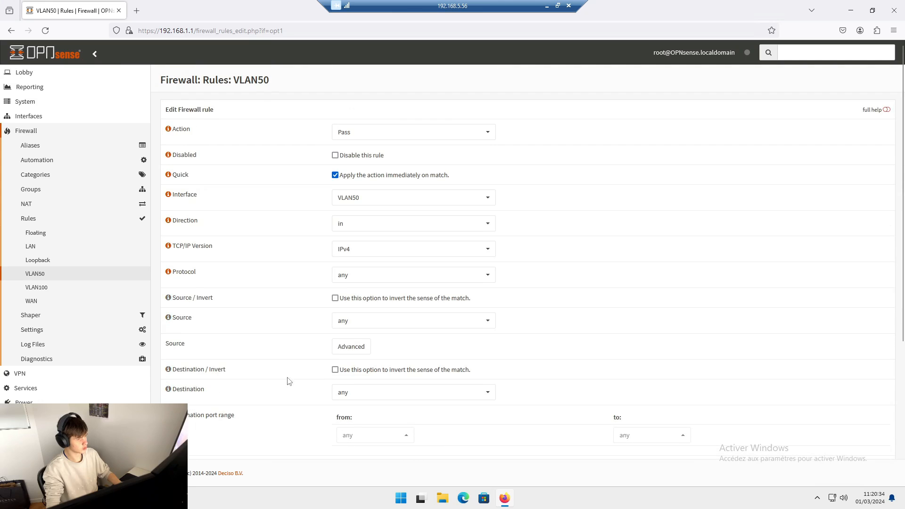
scroll(301, 395, down, 4)
click(344, 440)
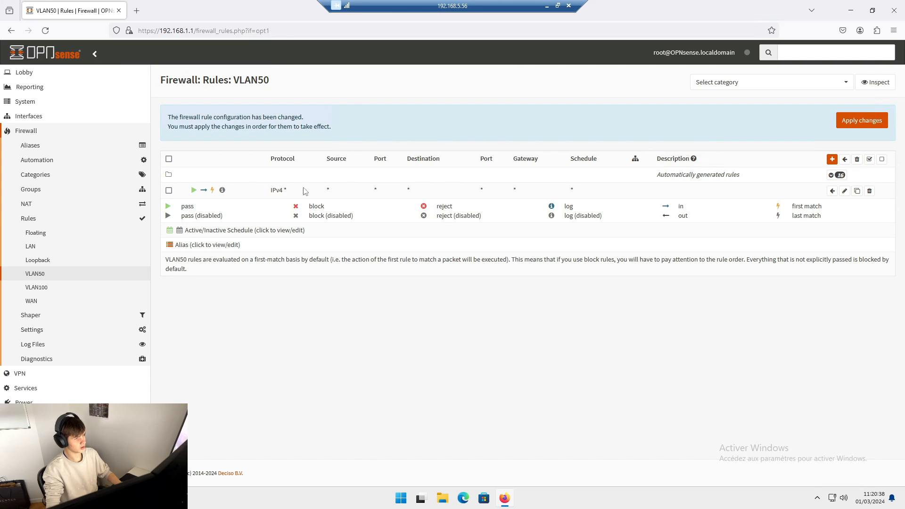
- Apply the VLAN50 rule, and add, save and apply a VLAN100 rule passing inbound IPv4 traffic of any protocol from any source to any destination
click(874, 120)
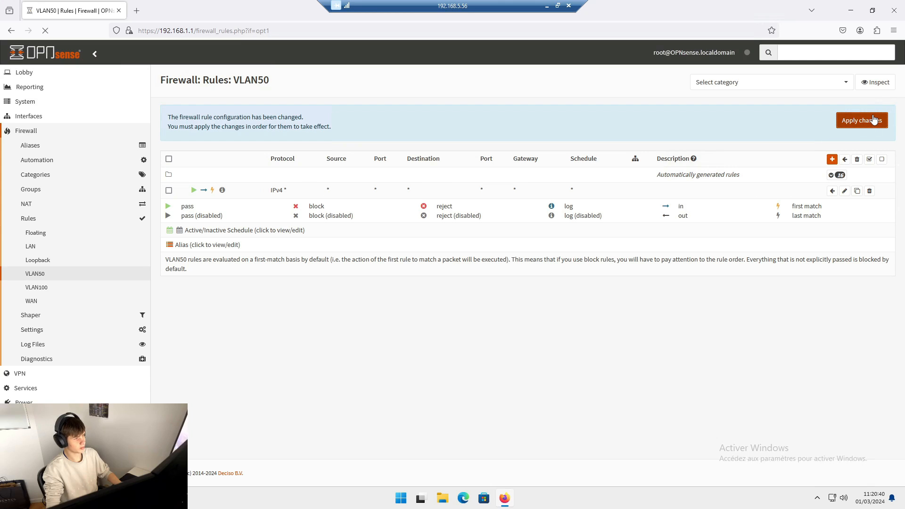
click(49, 289)
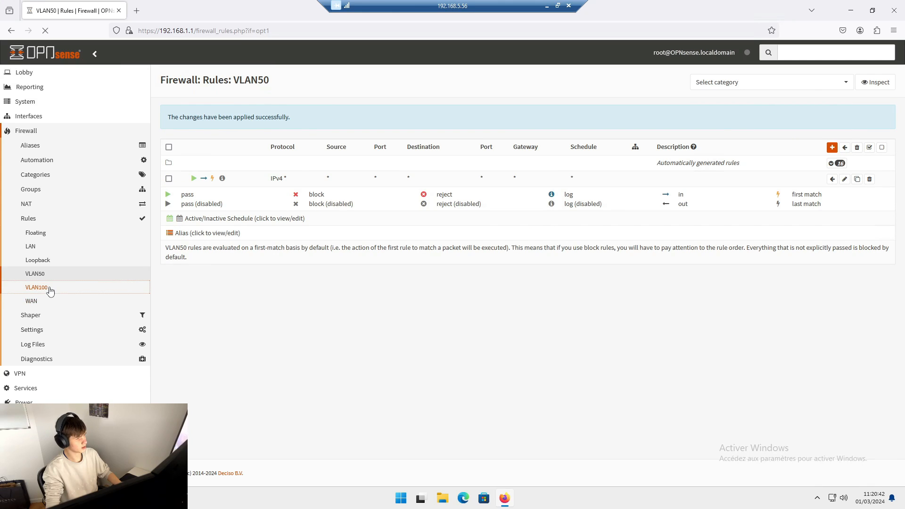
click(832, 151)
scroll(422, 234, down, 1)
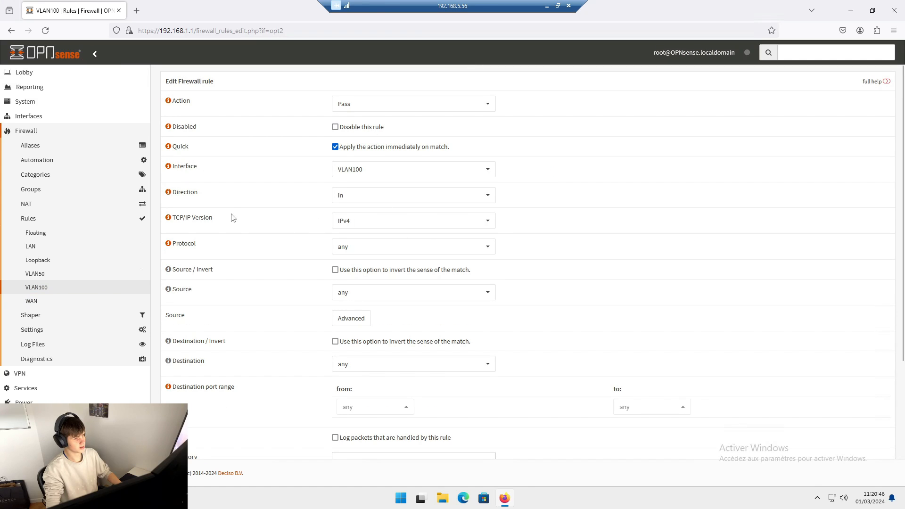
scroll(262, 232, down, 5)
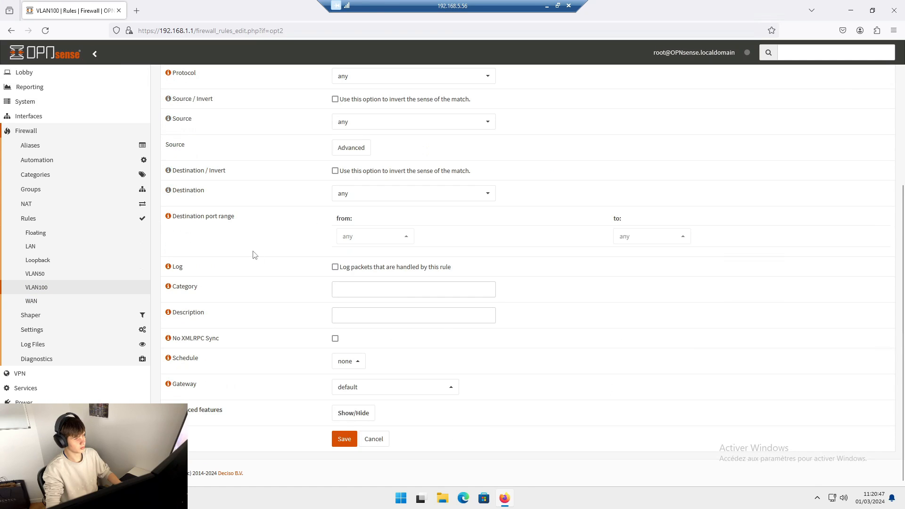
click(344, 440)
click(874, 120)
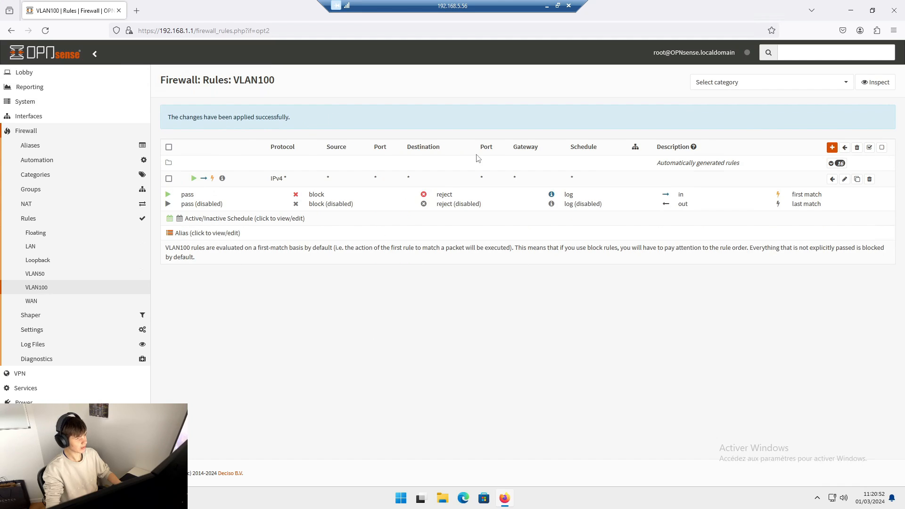
- Switch to Proxmox and ping 192.168.100.5 from the debian12vlan50 console, stopping the ping after several replies
click(546, 6)
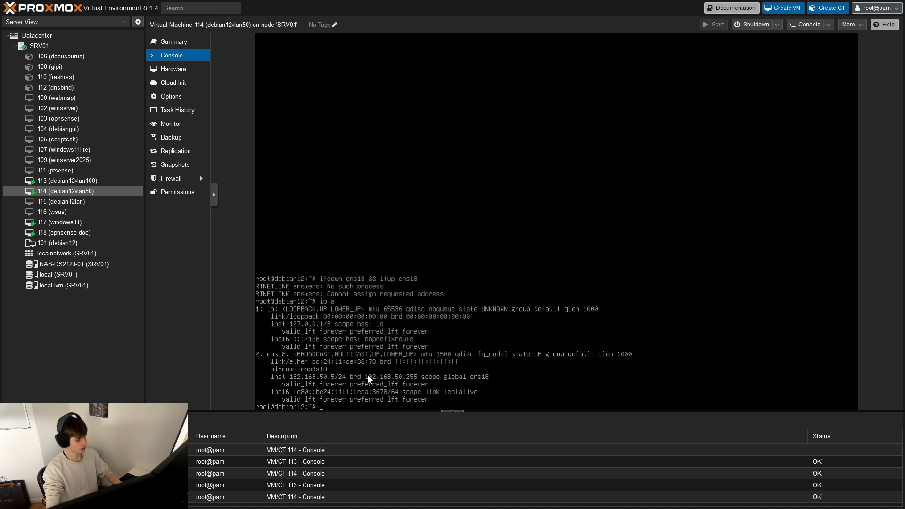
text(ping )
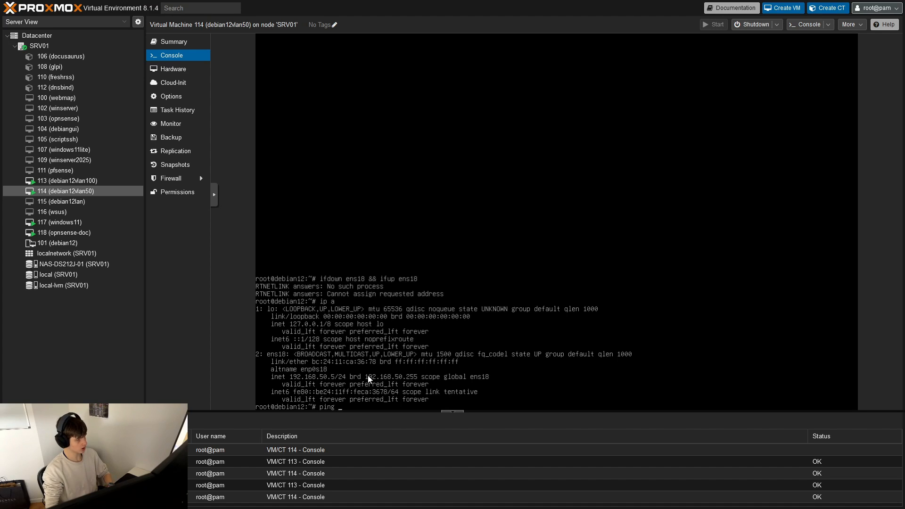
text(192.1)
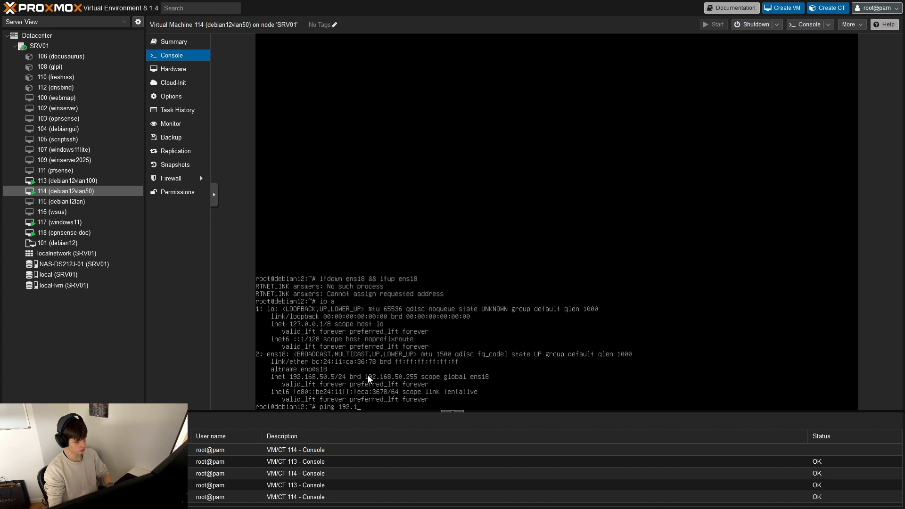
text(6)
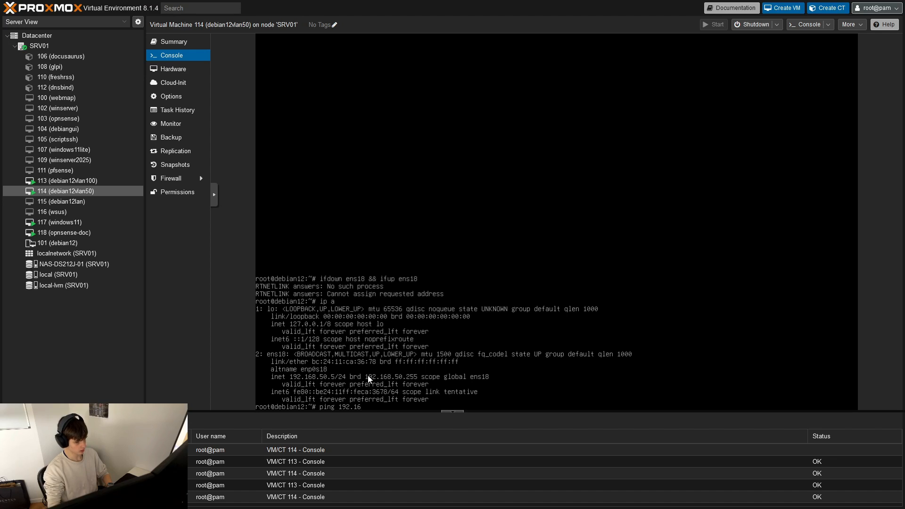
text(8.100°.)
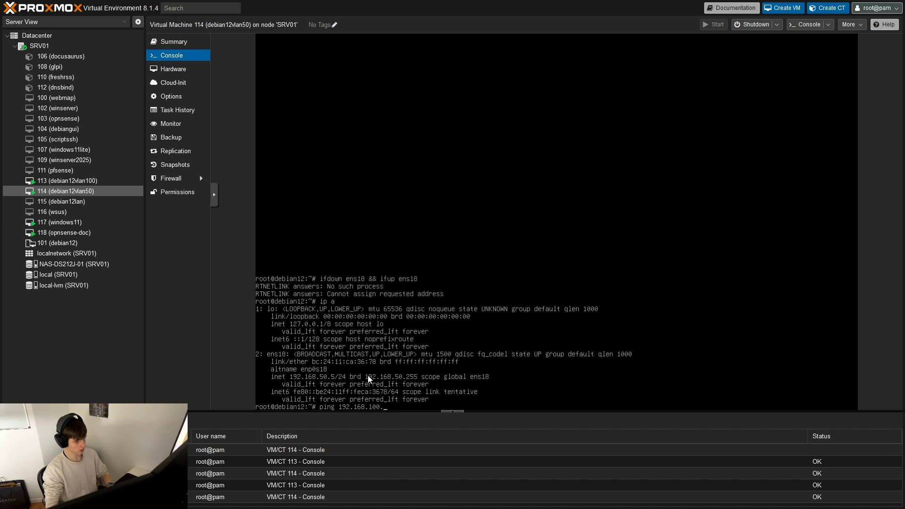
text(2)
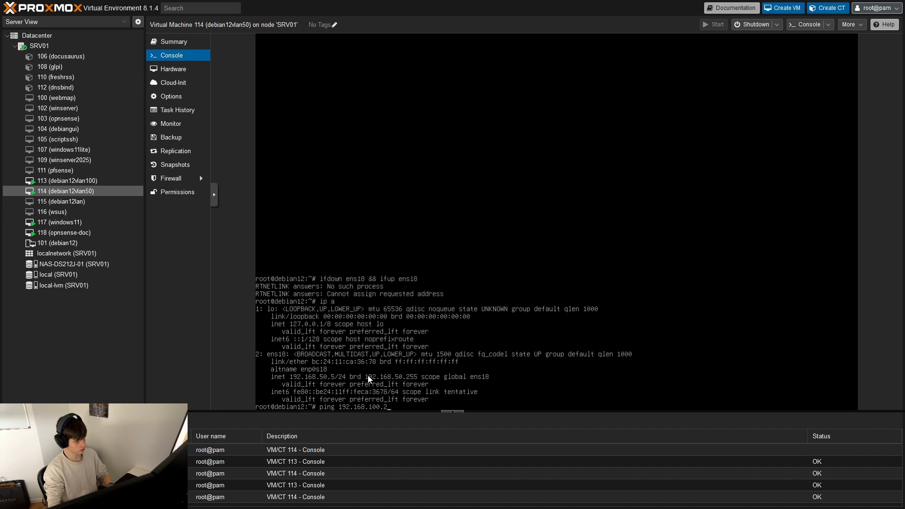
key(BackSpace)
text(5)
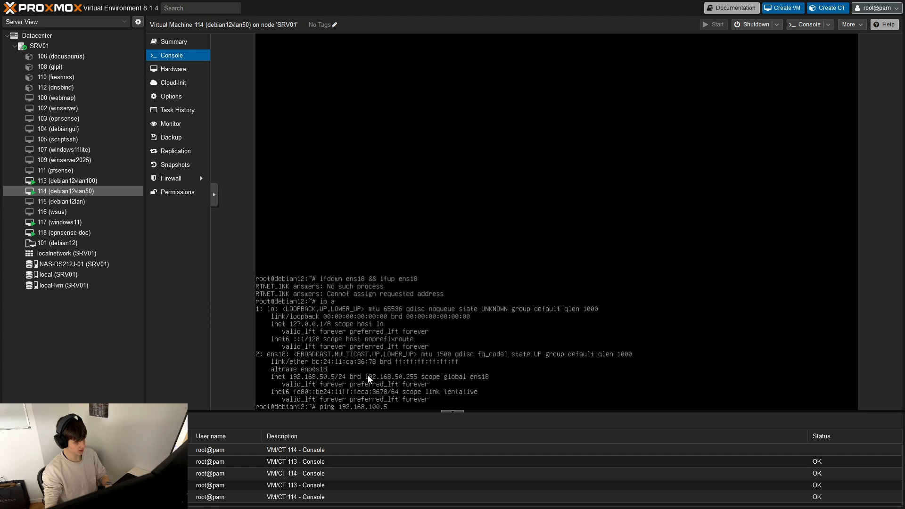
key(Return)
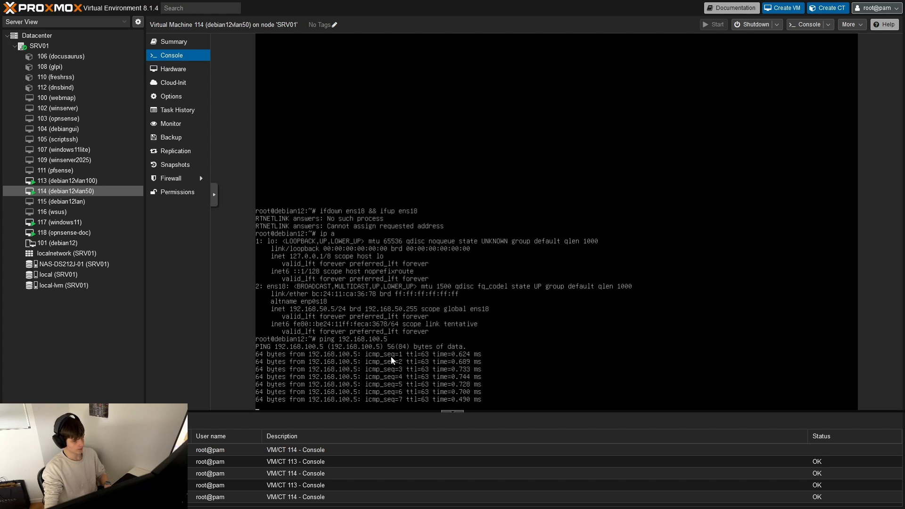
click(391, 356)
key(ctrl+c)
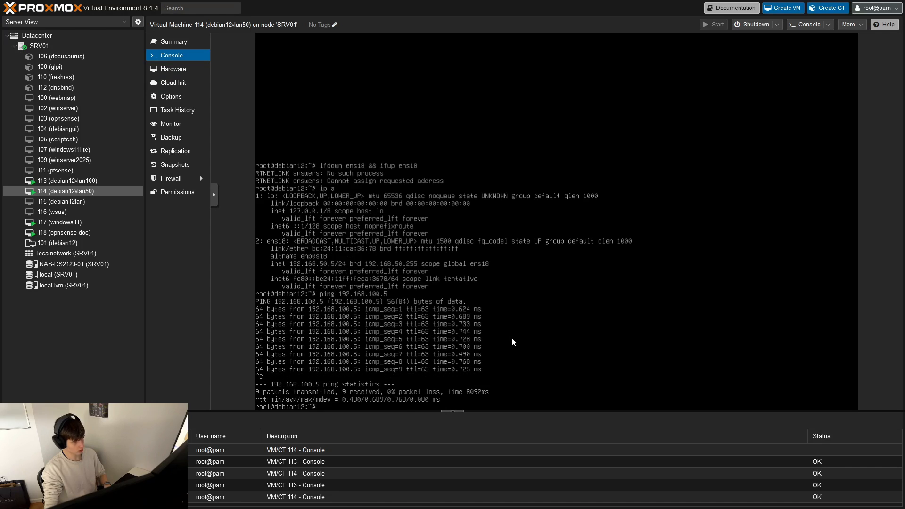
- Open the debian12vlan100 console and ping 192.168.50.5, stopping the ping after a few replies
click(75, 181)
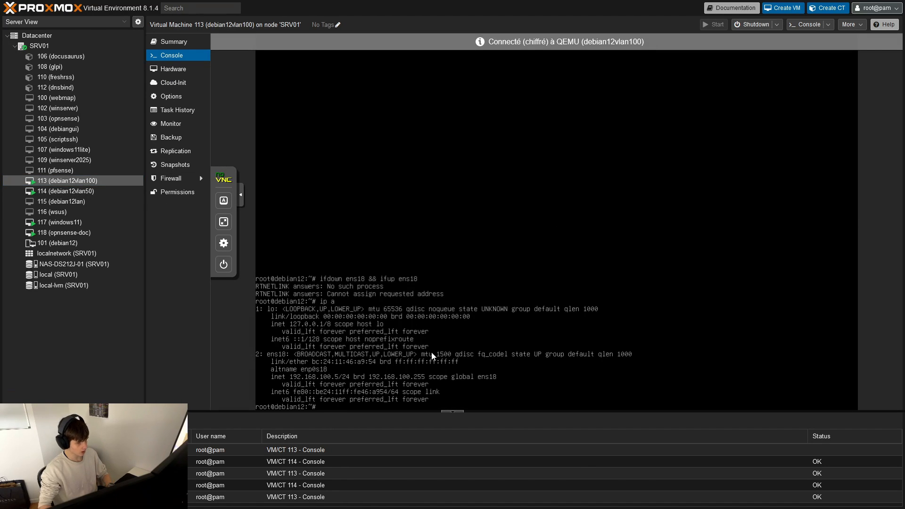
key(ctrl+c)
text(pi)
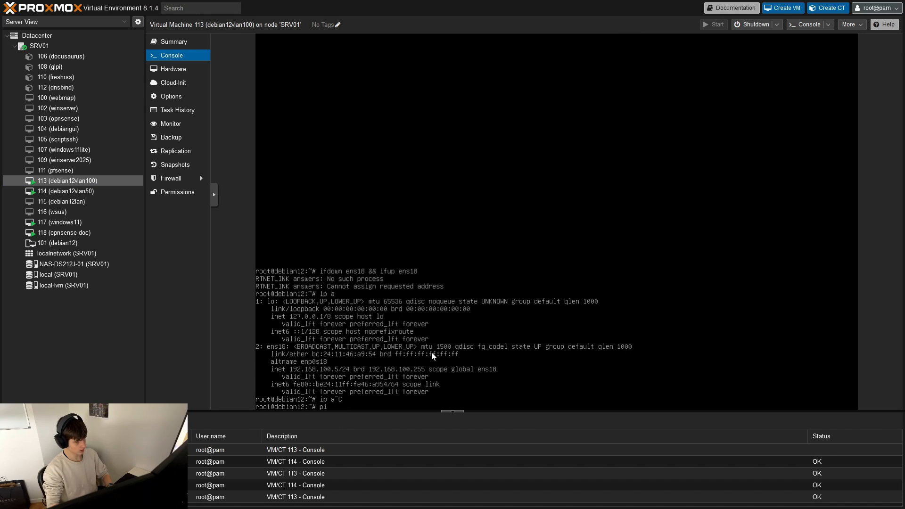
text(ng 192.168..5)
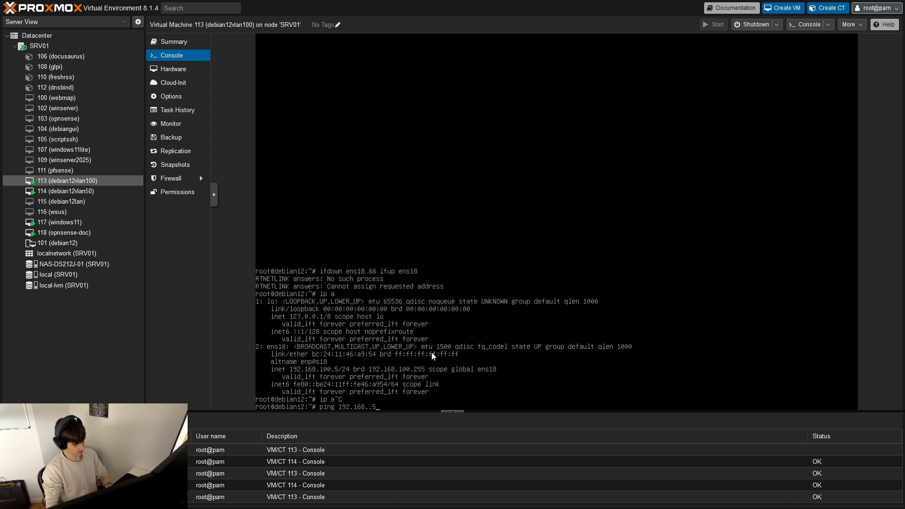
key(BackSpace)
text(5)
text(.)
key(BackSpace)
key(BackSpace)
text(1)
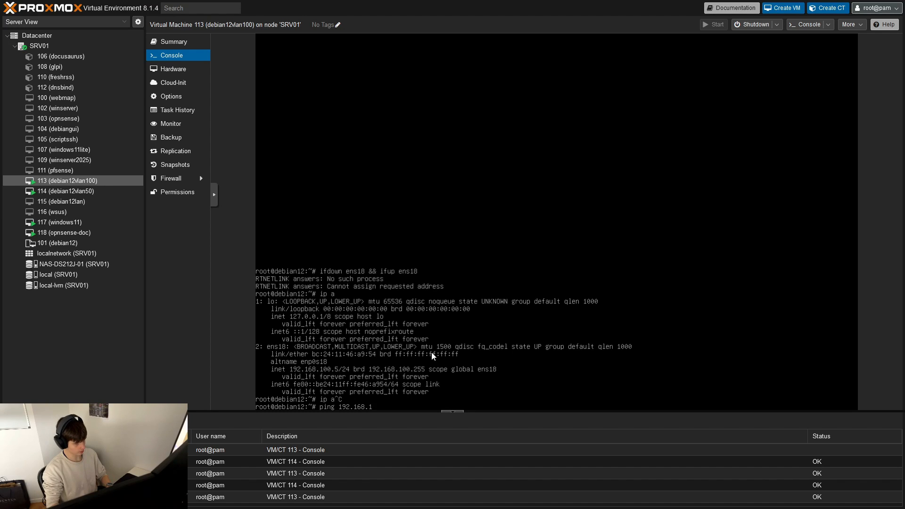
text(50)
key(BackSpace)
key(BackSpace)
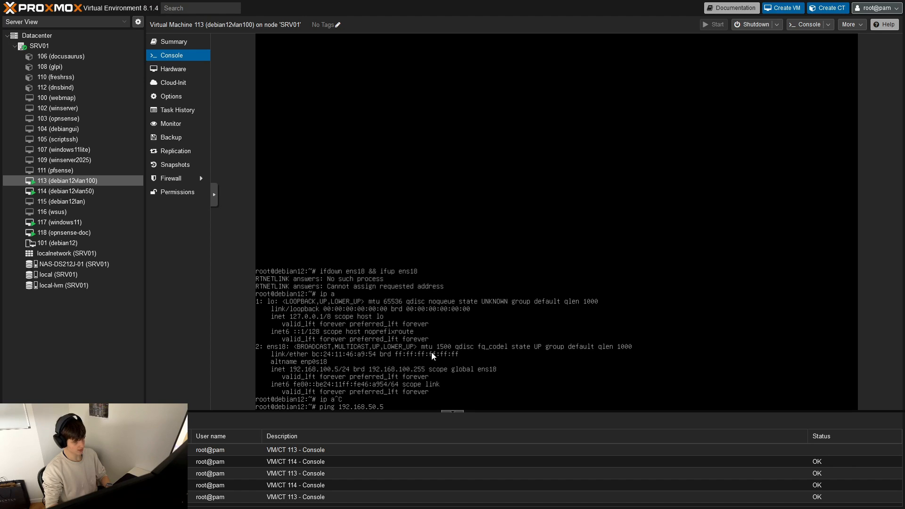
key(Return)
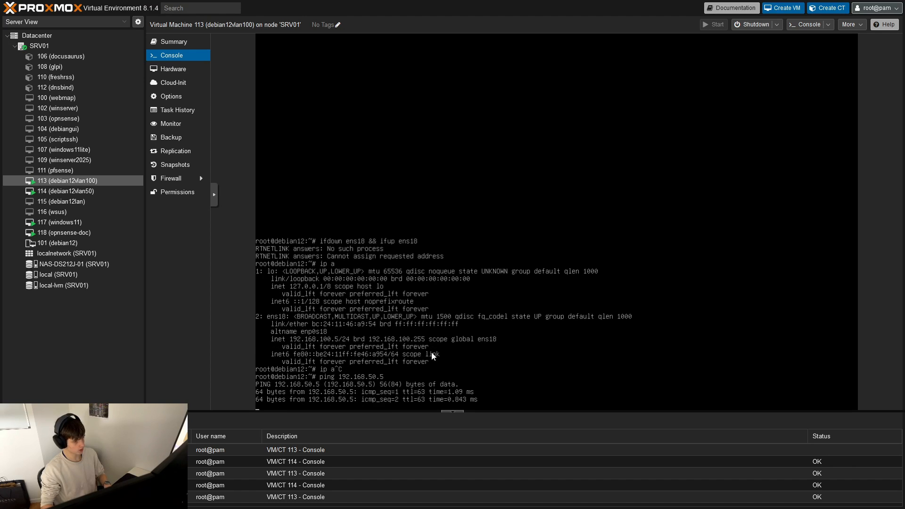
key(ctrl+c)
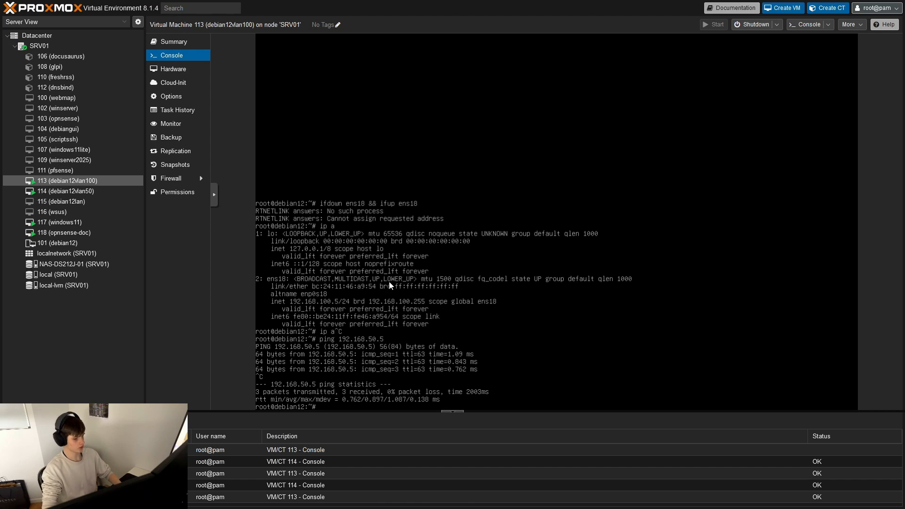
- Switch to OPNsense, delete the IPv4 pass rule of the VLAN100 interface and apply the changes
key(alt+Tab)
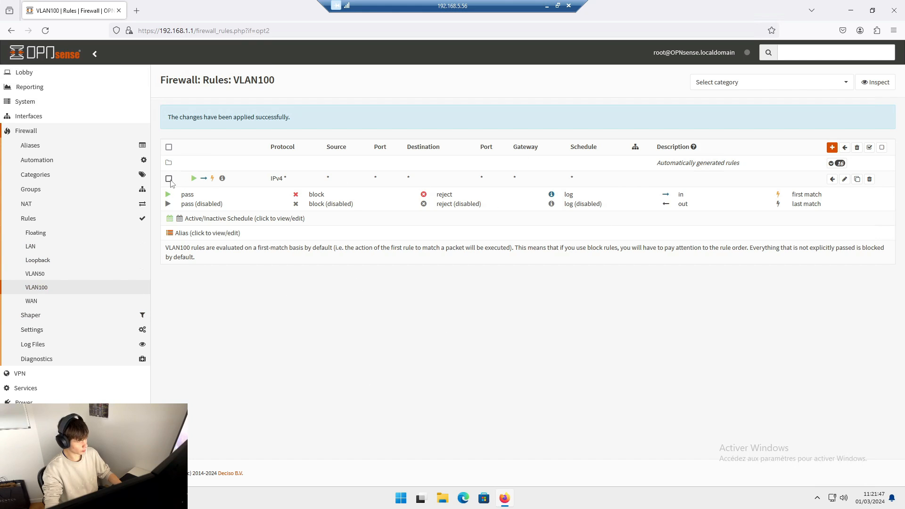
click(870, 179)
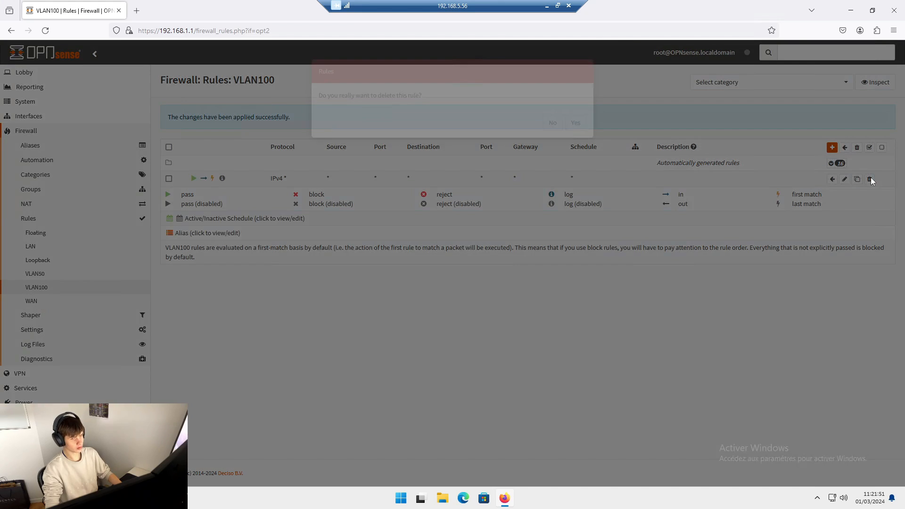
click(582, 91)
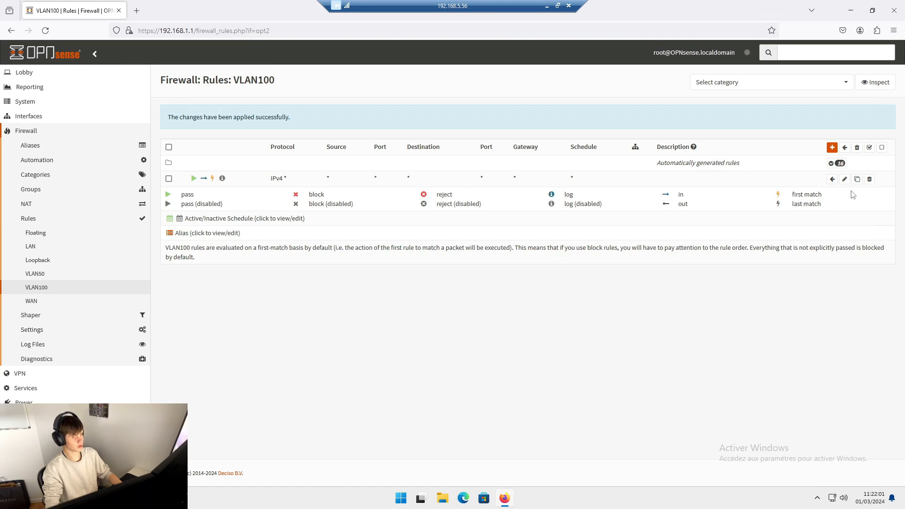
click(869, 179)
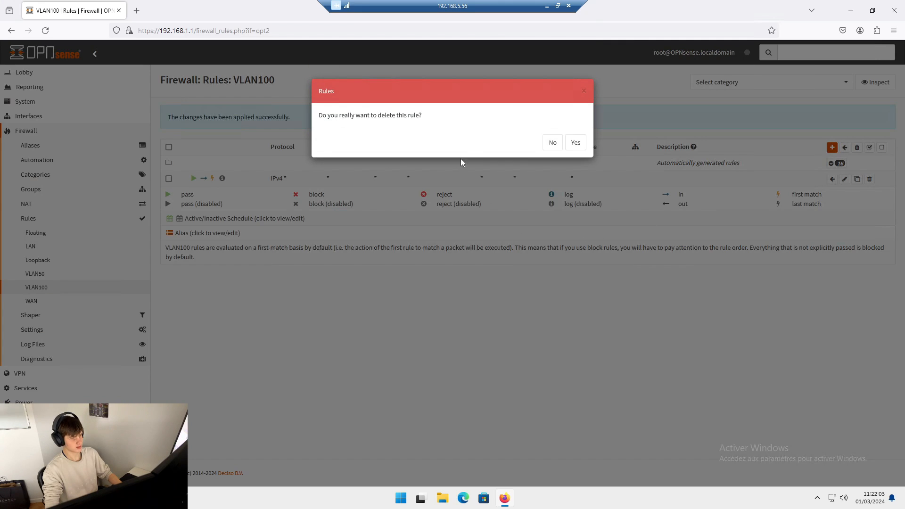
click(575, 143)
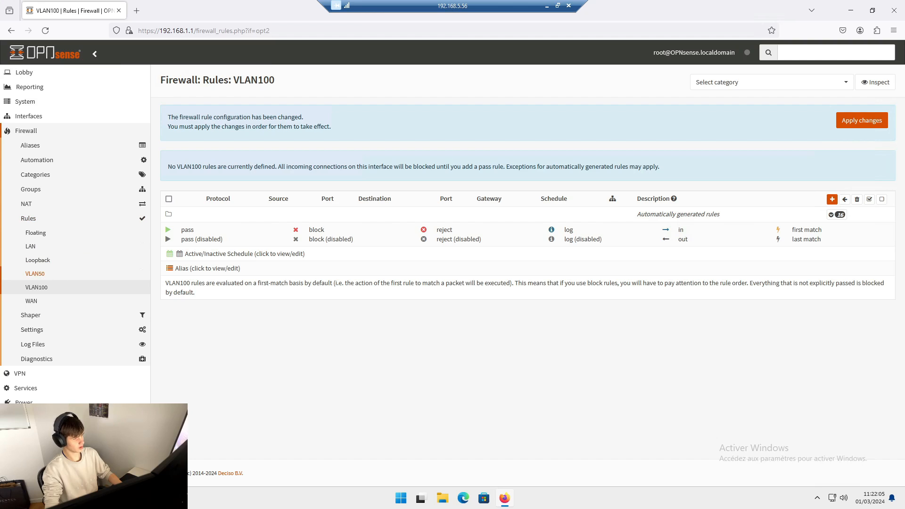
click(848, 121)
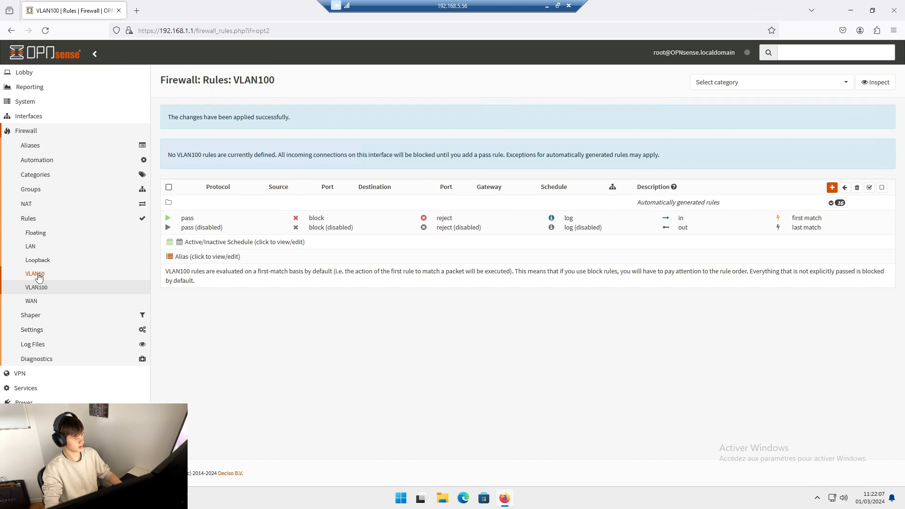
- Delete the IPv4 pass rule of the VLAN50 interface and apply the changes
click(34, 274)
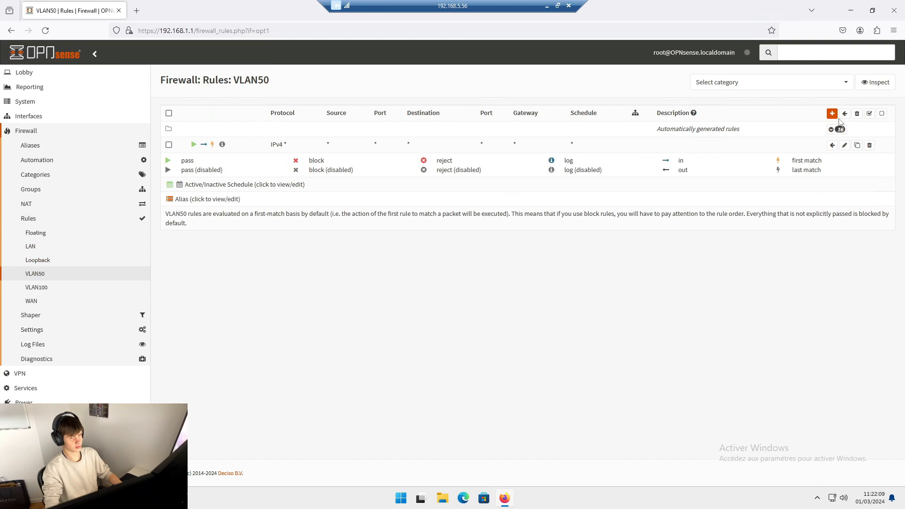
click(868, 145)
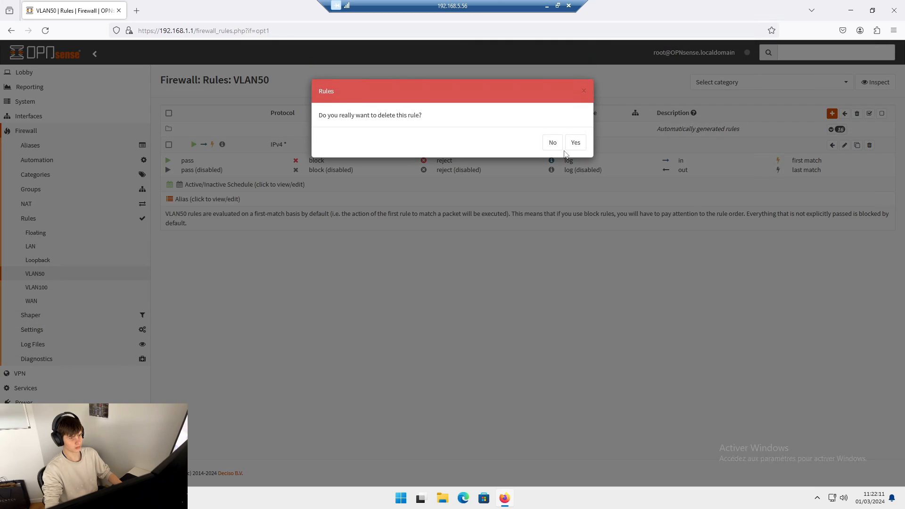
click(574, 142)
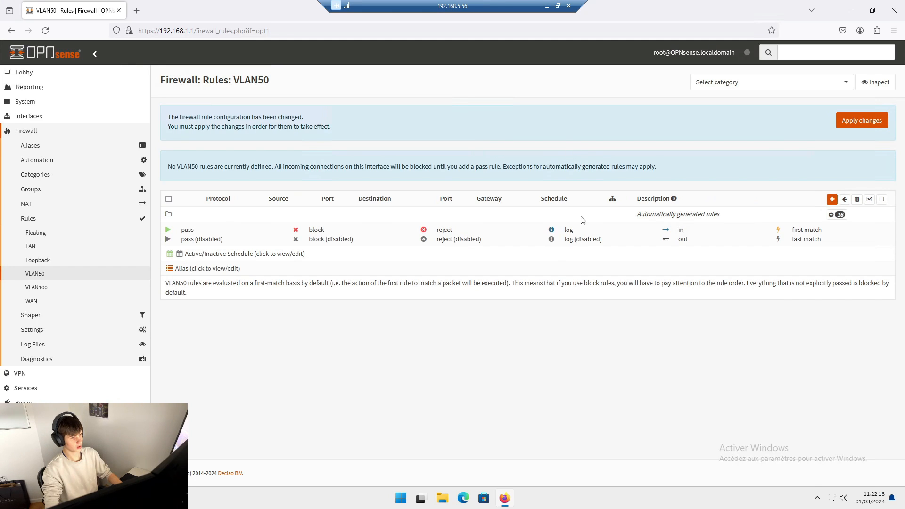
click(847, 125)
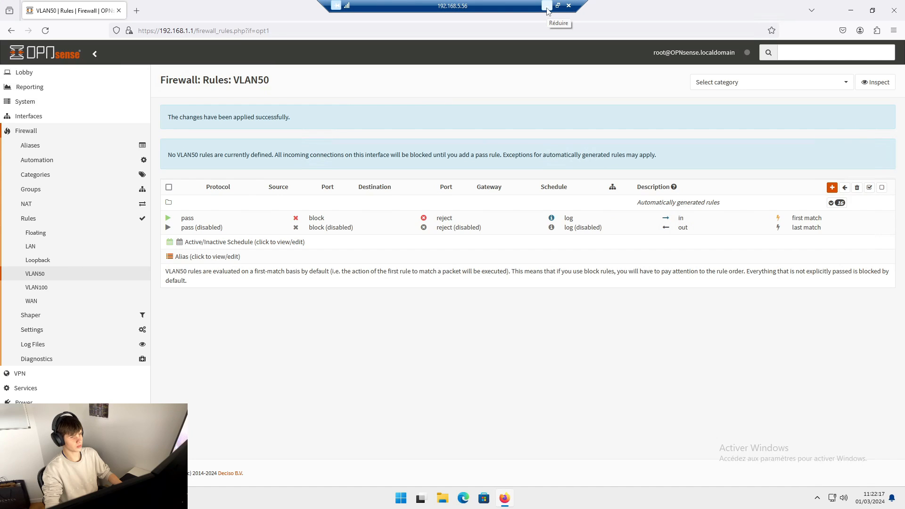
- Switch to Proxmox and repeat the ping to 192.168.50.5 from the debian12vlan100 console
click(546, 5)
key(Up)
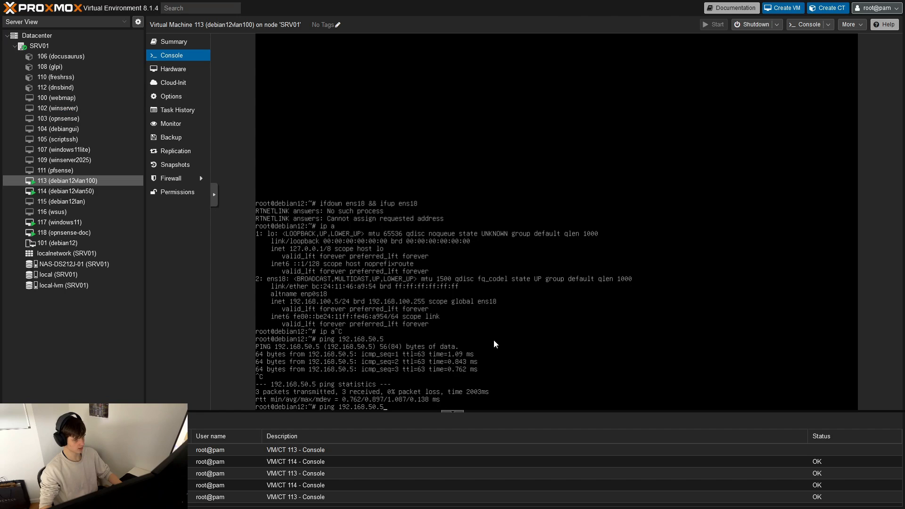
key(Return)
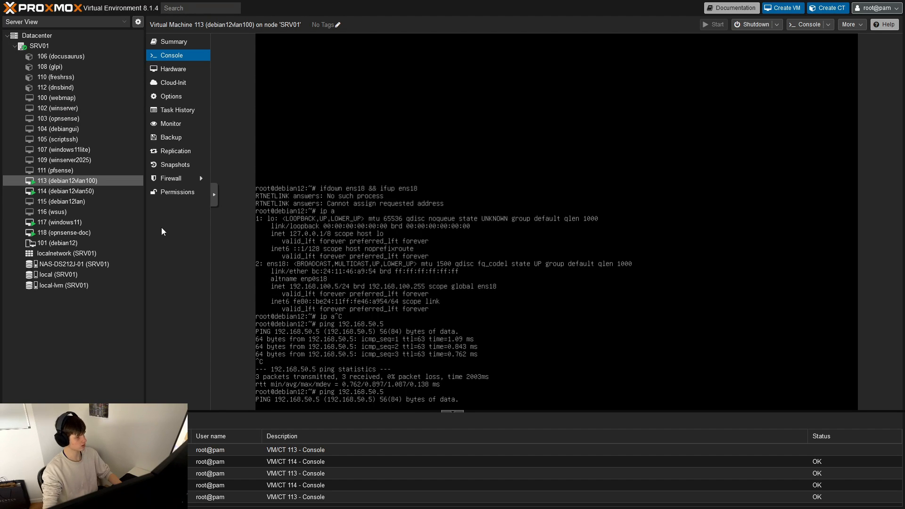
- Open the debian12vlan50 console and repeat the ping to 192.168.100.5, stopping it after about 15 packets
click(66, 191)
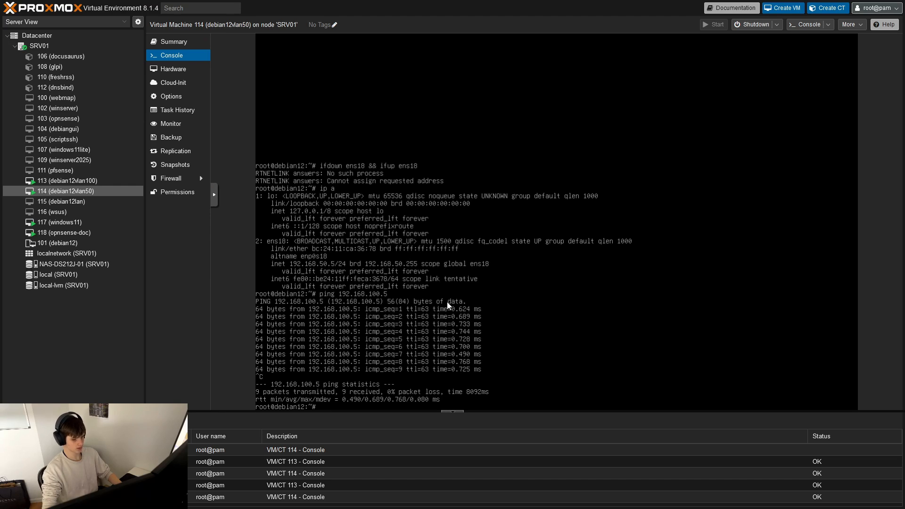
key(Up)
key(Return)
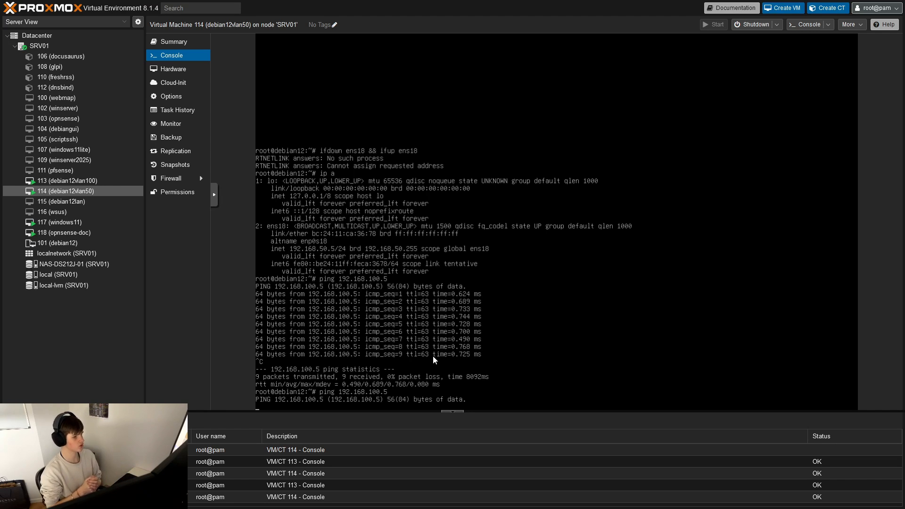
key(ctrl+c)
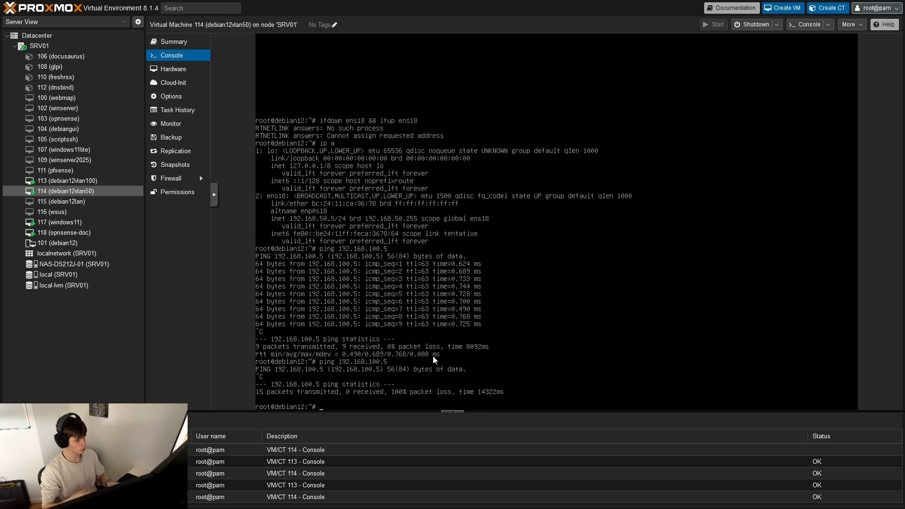
mouse_move(170, 4)
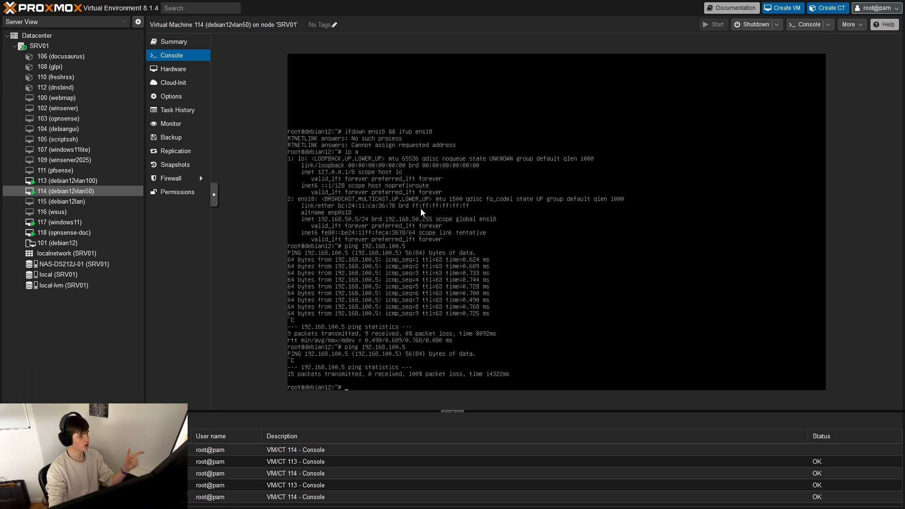